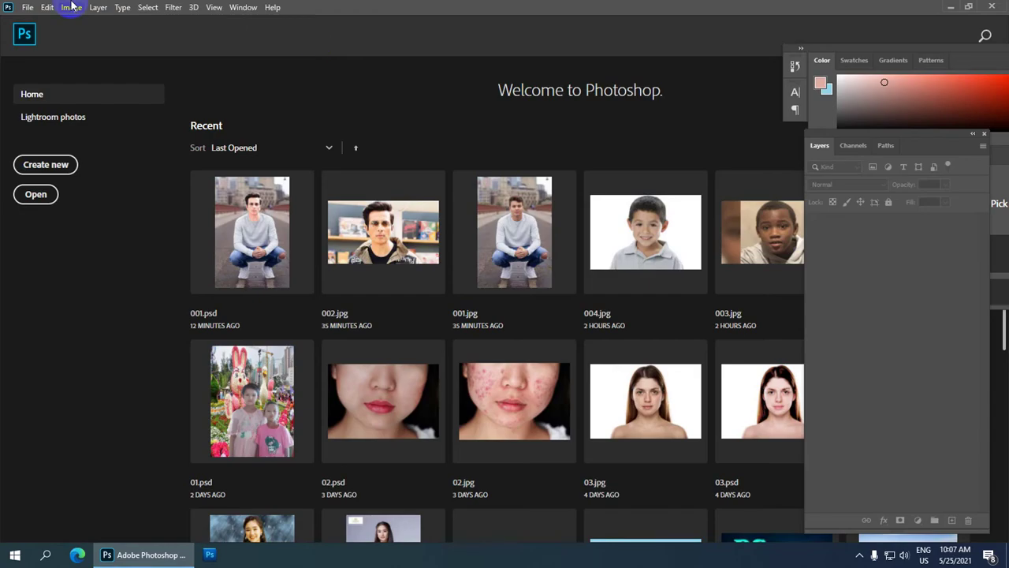
# - Open the images 001.jpg and 002.jpg together from the Desktop folder
pyautogui.click(28, 7)
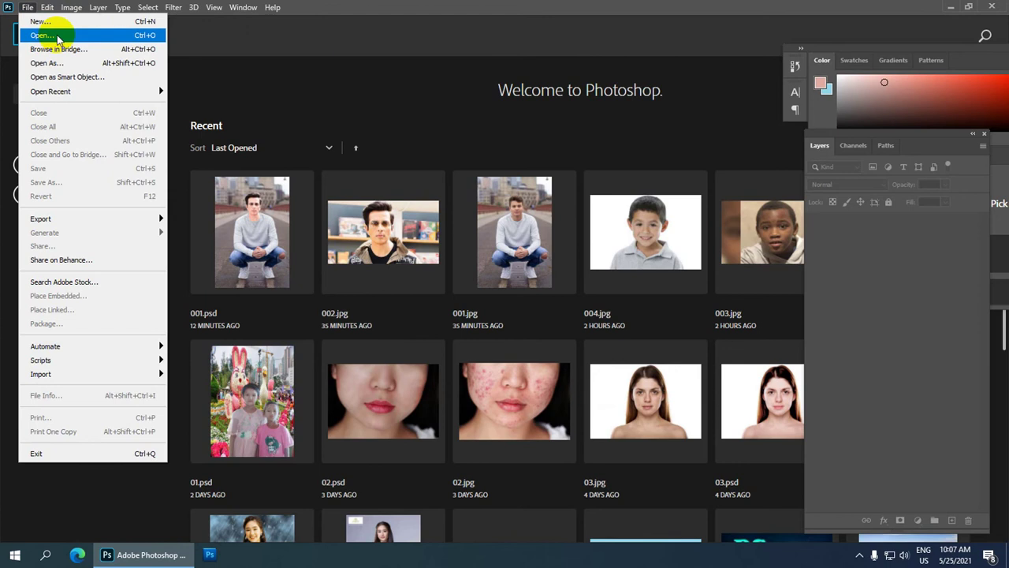
pyautogui.click(59, 37)
pyautogui.scroll(-1, 203, 144)
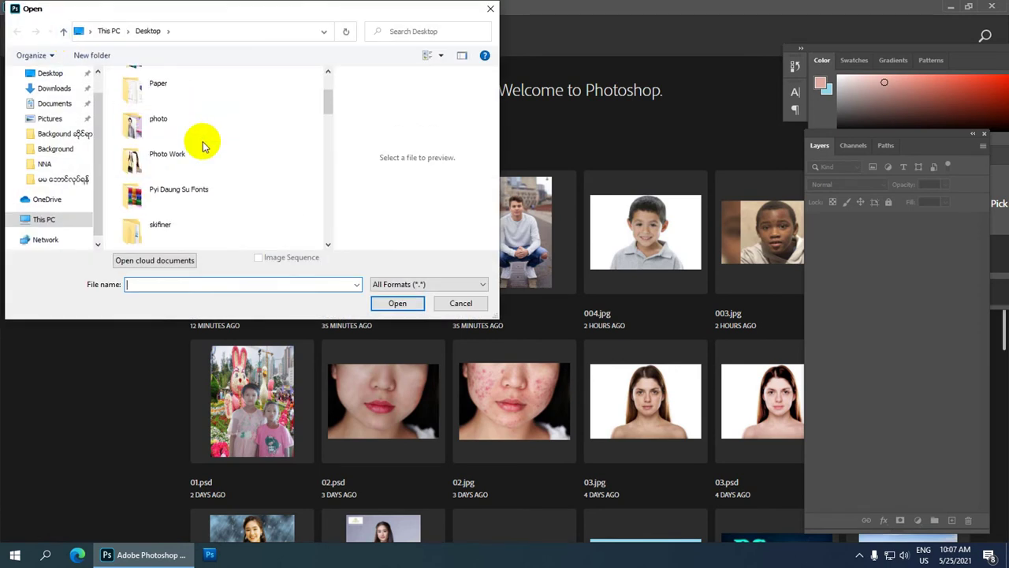
pyautogui.scroll(-3, 203, 145)
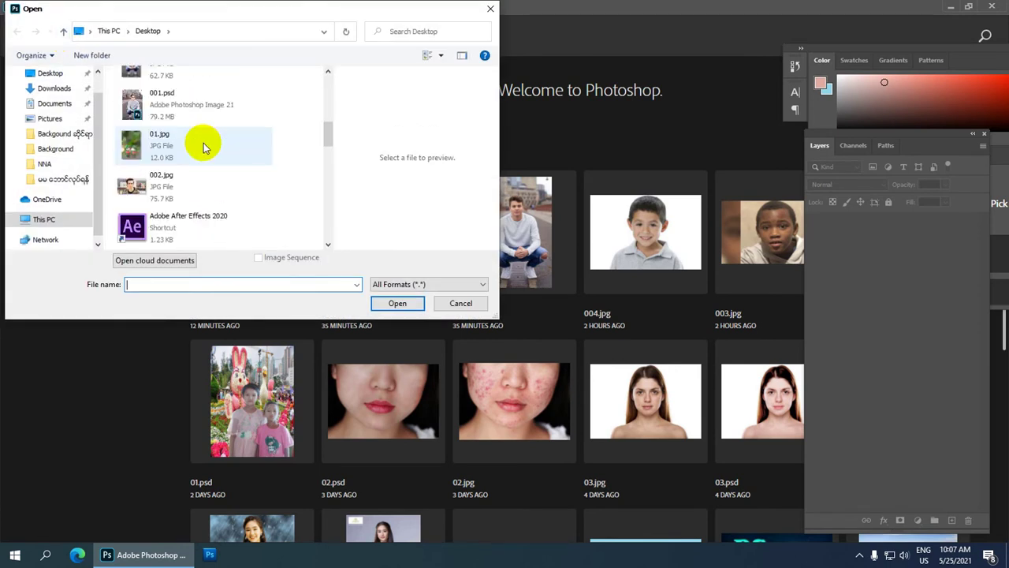
pyautogui.scroll(1, 202, 144)
pyautogui.click(203, 154)
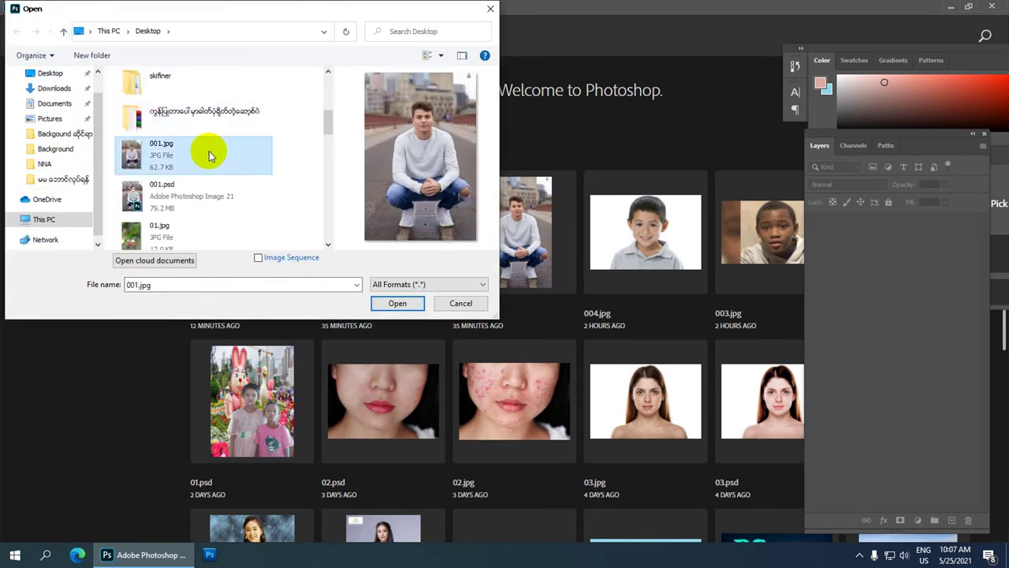
pyautogui.scroll(-1, 209, 151)
pyautogui.keyDown('ctrl'); pyautogui.click(207, 184); pyautogui.keyUp('ctrl')
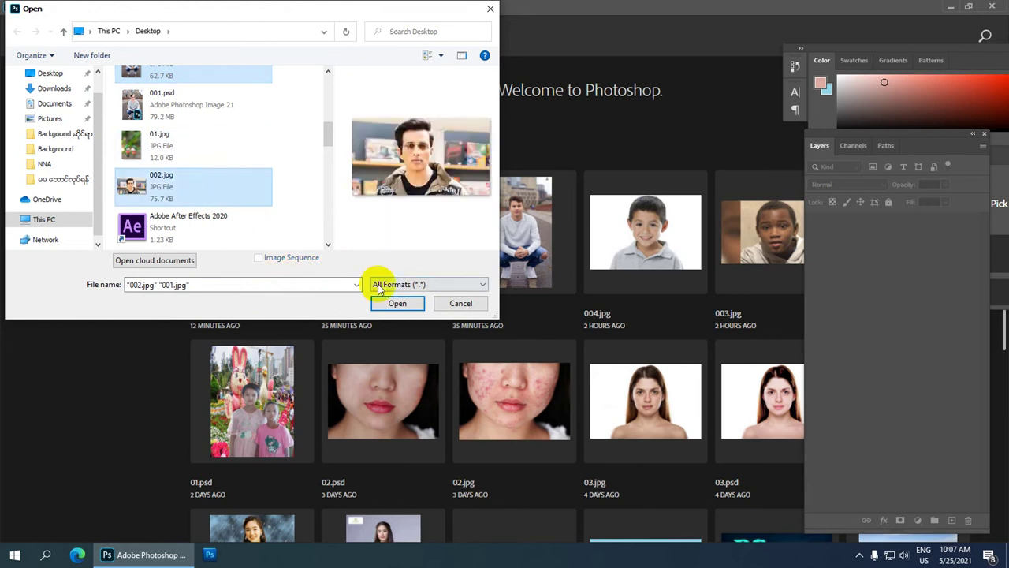
pyautogui.click(402, 302)
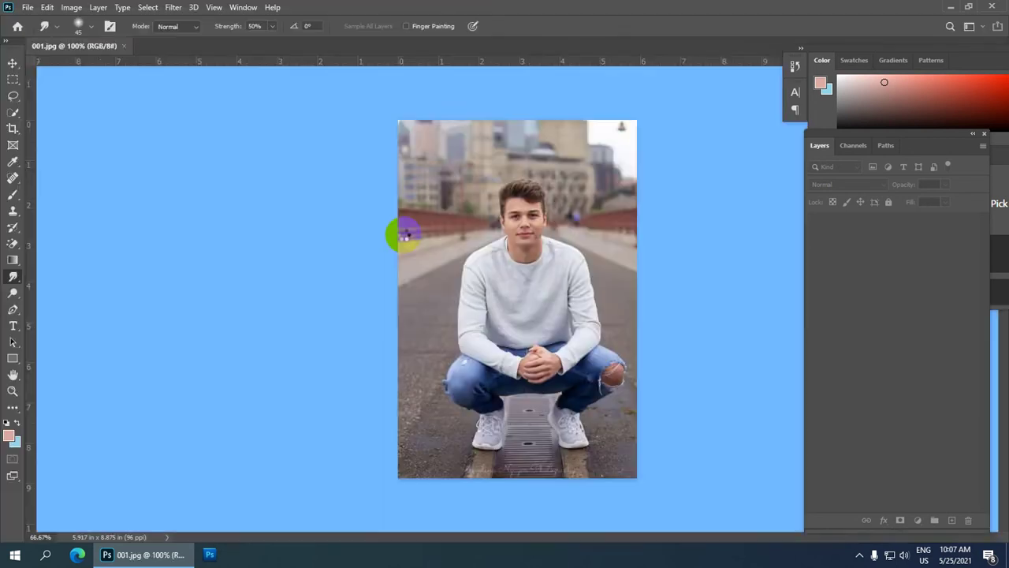
# - Crop the 002.jpg portrait to 6 in wide by 4 in high, centred on the man
pyautogui.scroll(5, 422, 272)
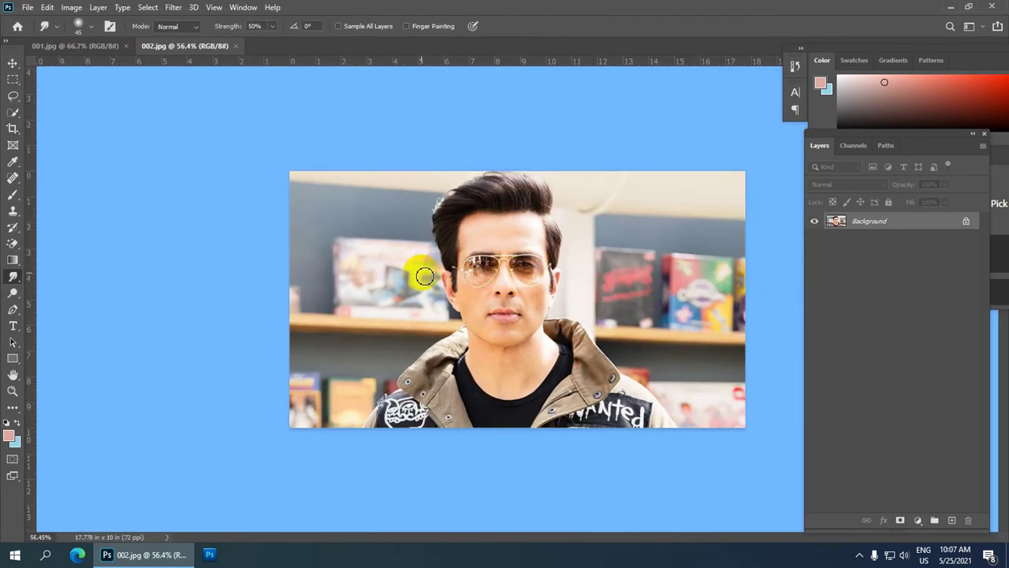
pyautogui.scroll(-3, 527, 283)
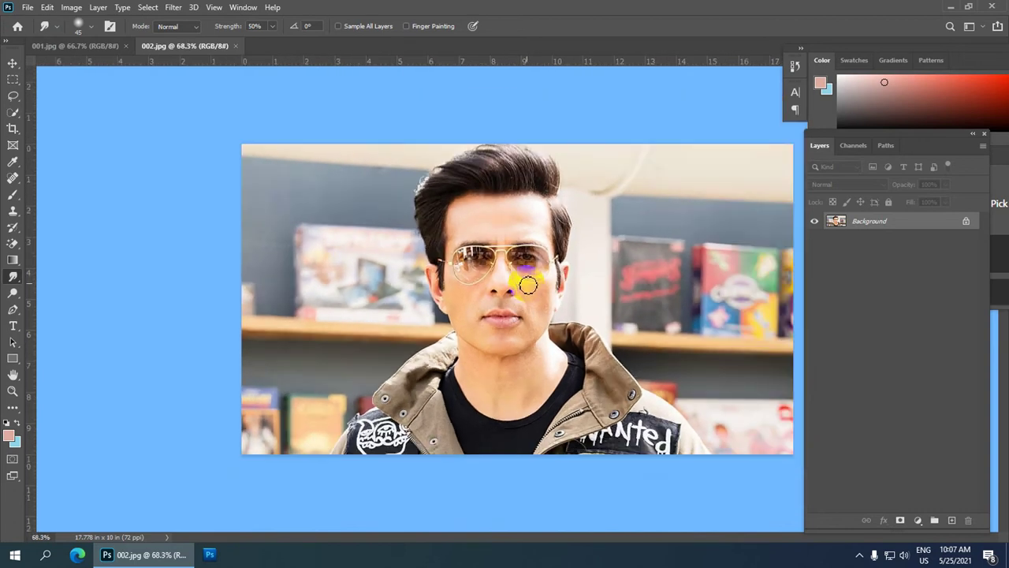
pyautogui.press('c')
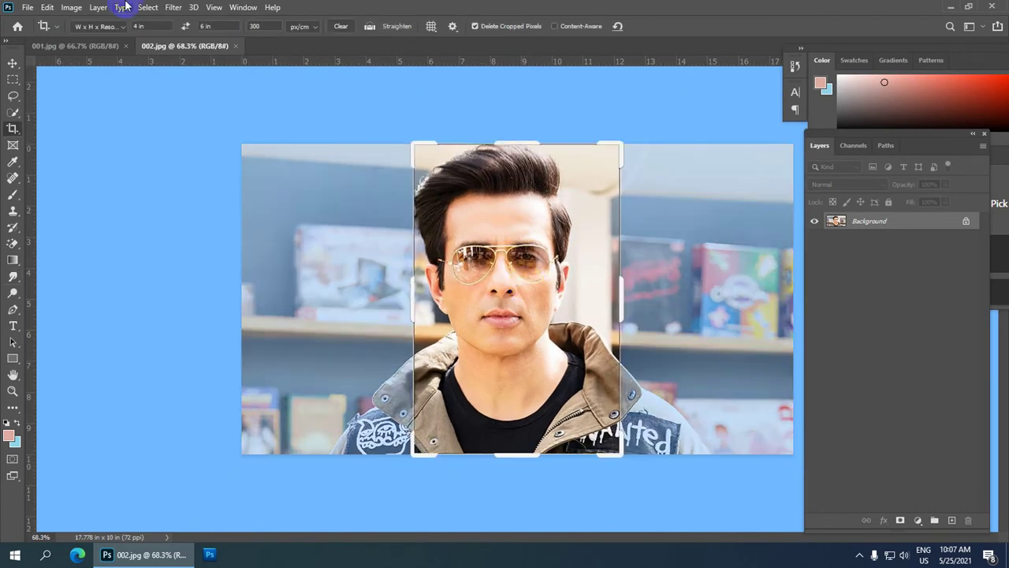
pyautogui.write('6')
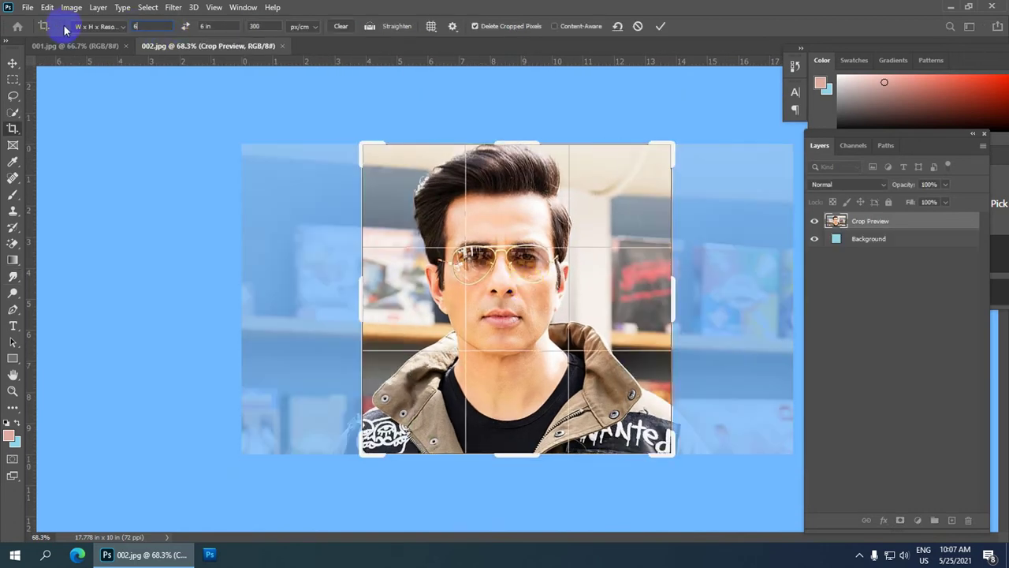
pyautogui.press('Tab')
pyautogui.write('4')
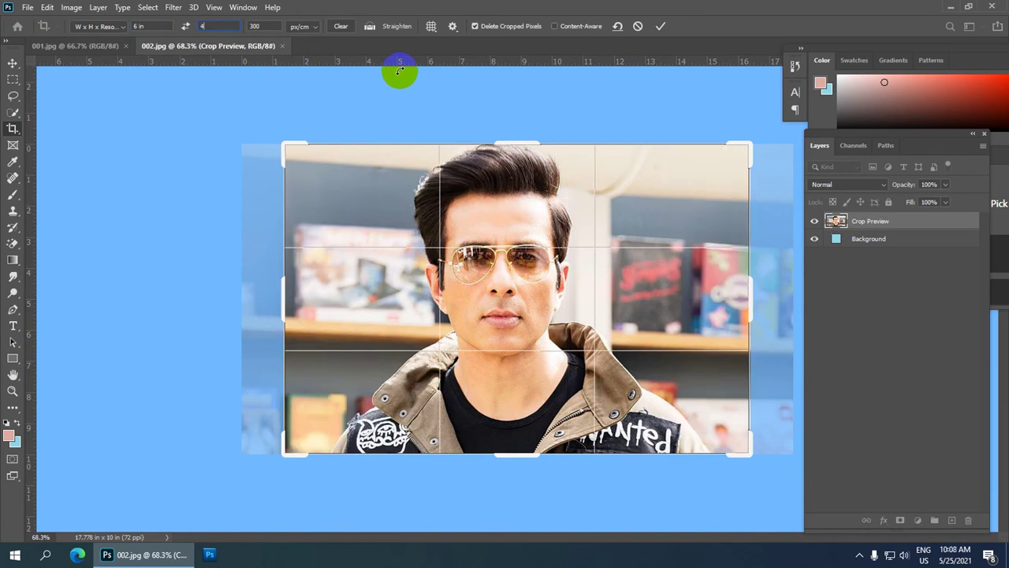
pyautogui.scroll(-3, 582, 251)
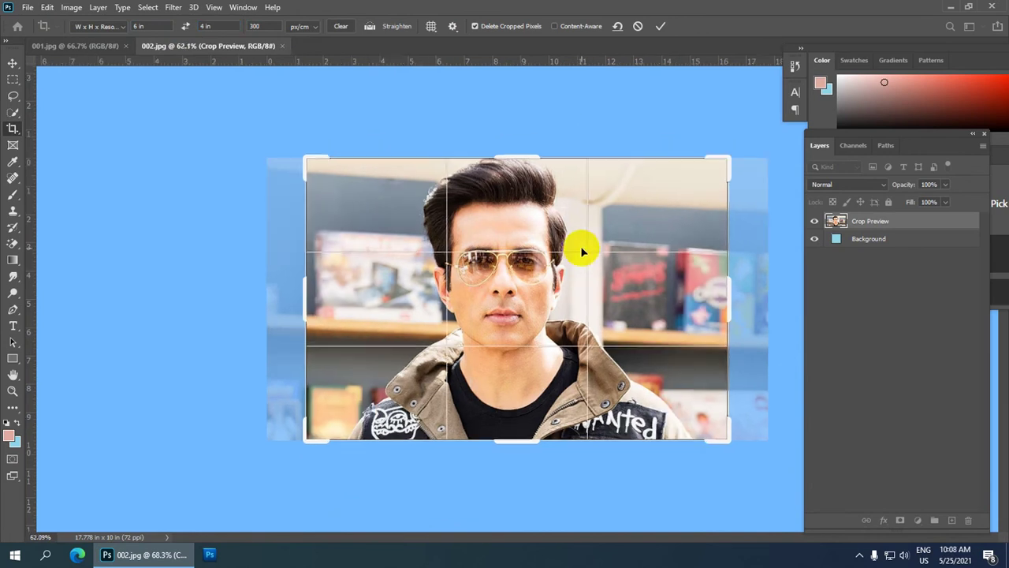
pyautogui.scroll(-1, 581, 251)
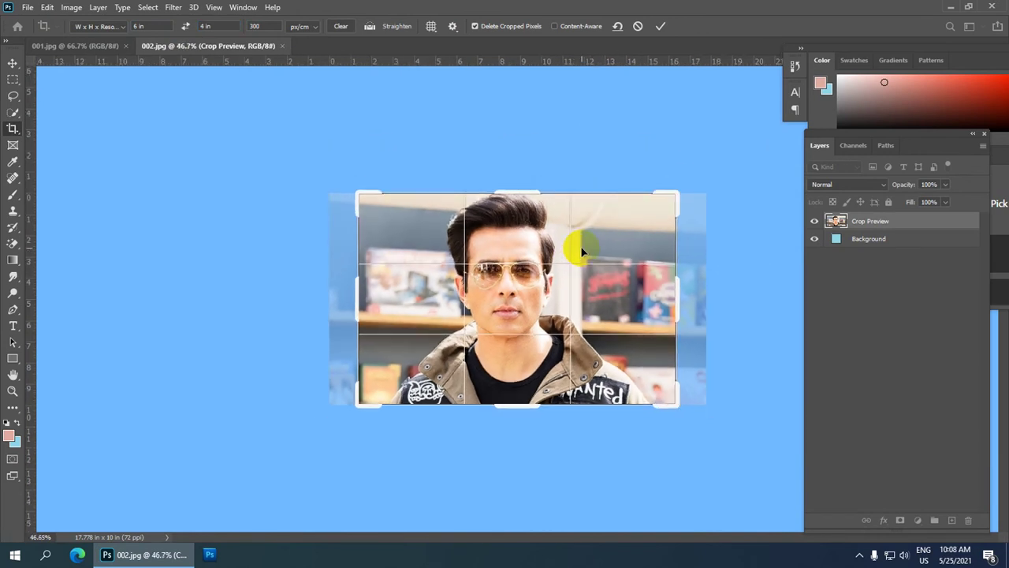
pyautogui.press('Return')
# - Start a Pen tool path on the left side of the black shirt's neckline and curve it up to the jacket collar
pyautogui.scroll(-10, 503, 271)
pyautogui.scroll(3, 504, 316)
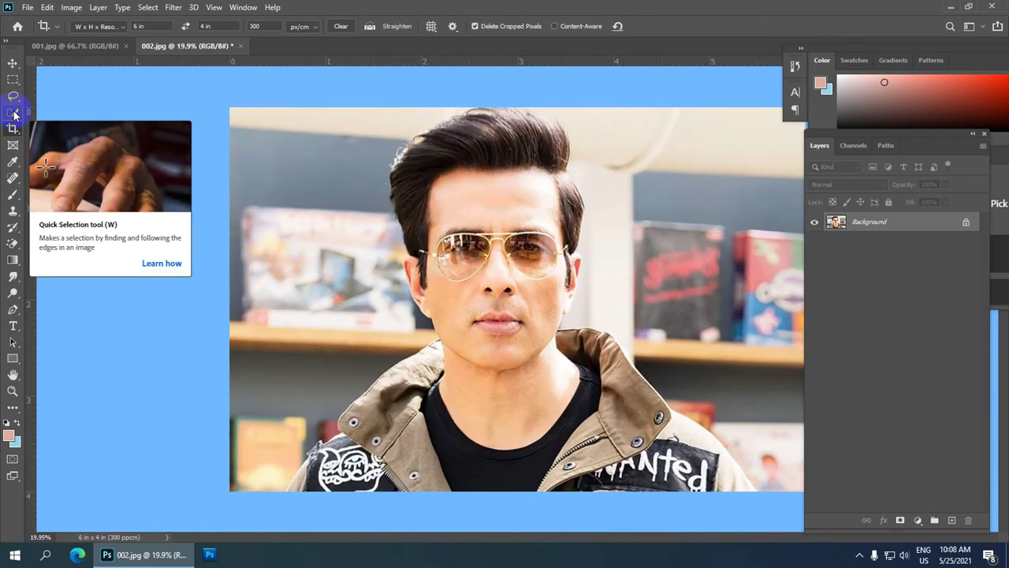
pyautogui.click(14, 309)
pyautogui.scroll(5, 473, 387)
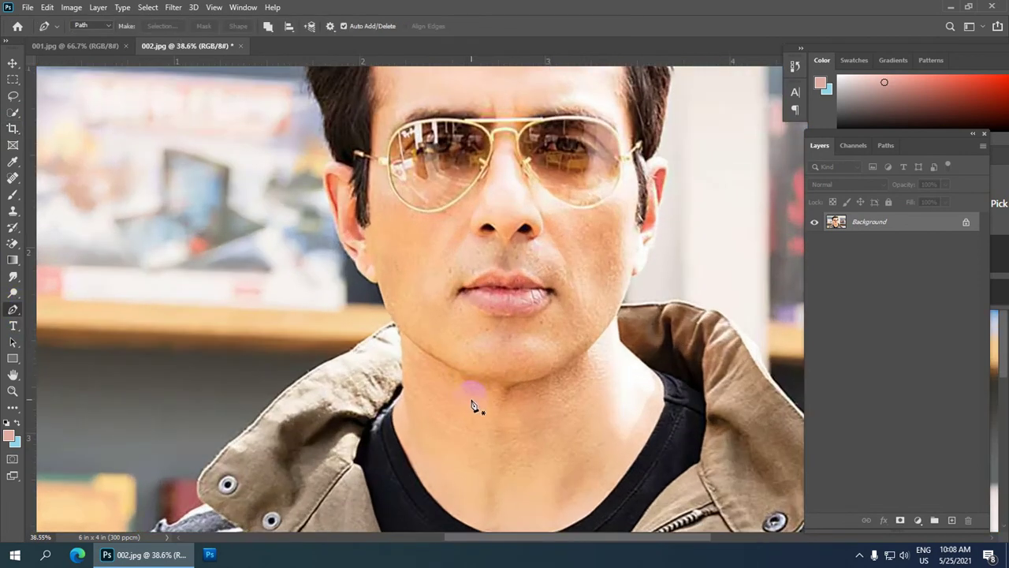
pyautogui.scroll(-6, 473, 409)
pyautogui.scroll(2, 395, 225)
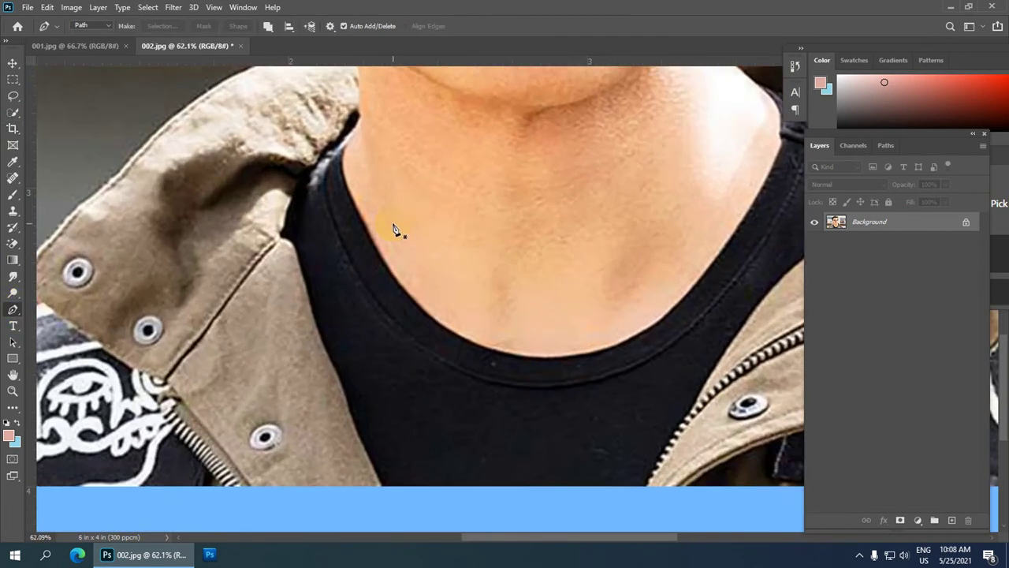
pyautogui.click(402, 290)
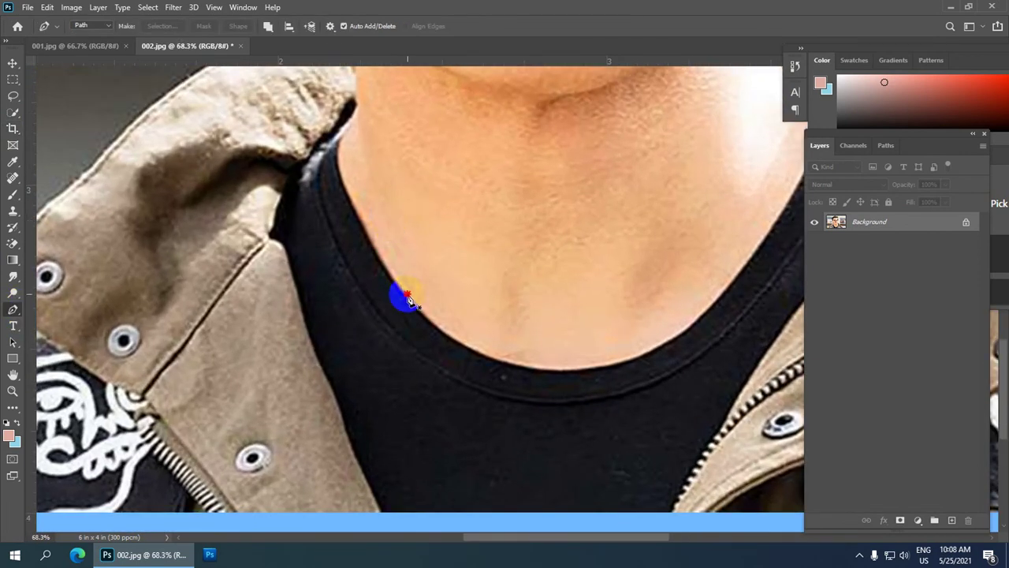
pyautogui.click(408, 294)
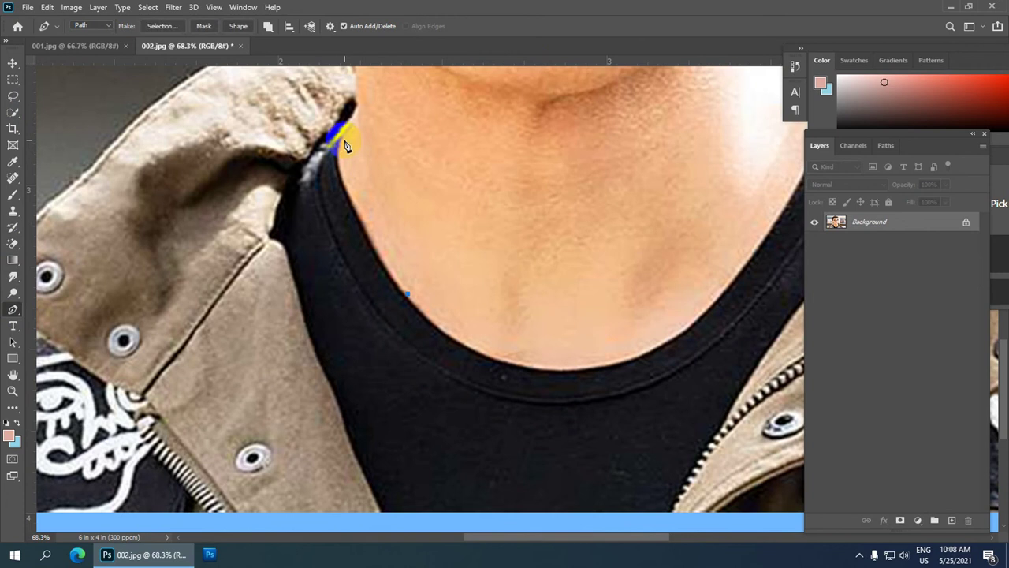
pyautogui.moveTo(344, 141); pyautogui.dragTo(372, 118)
pyautogui.click(345, 144)
# - Continue the path up the left side of the neck and along the jaw edge to the earlobe
pyautogui.moveTo(479, 106); pyautogui.dragTo(514, 394)
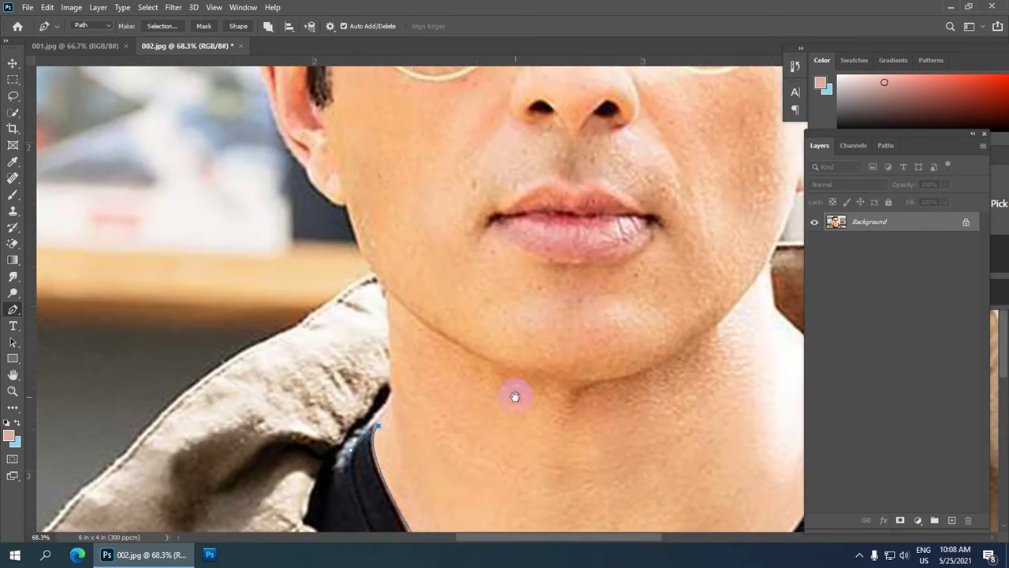
pyautogui.moveTo(392, 339); pyautogui.dragTo(380, 272)
pyautogui.click(393, 337)
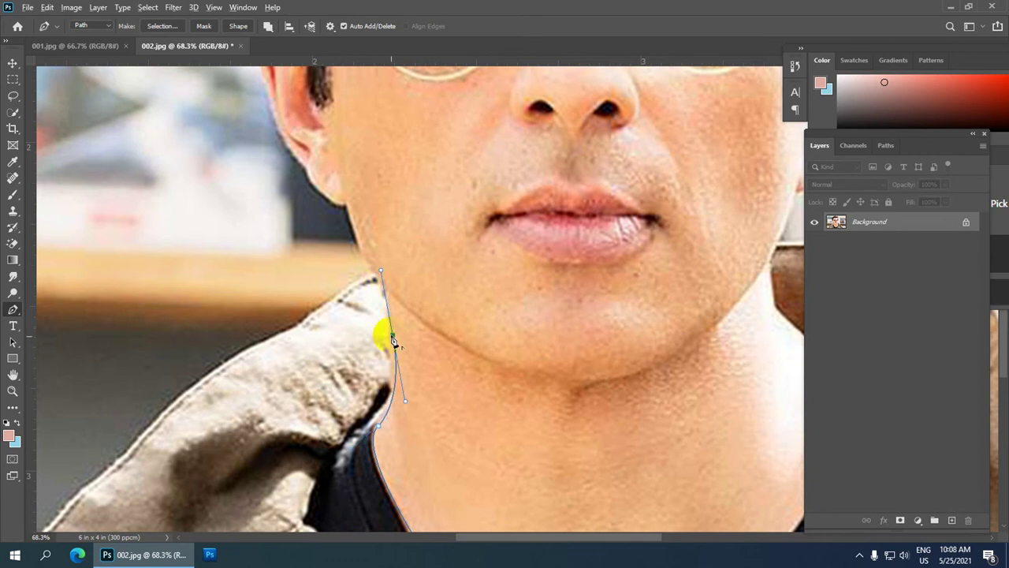
pyautogui.moveTo(446, 263); pyautogui.dragTo(523, 379)
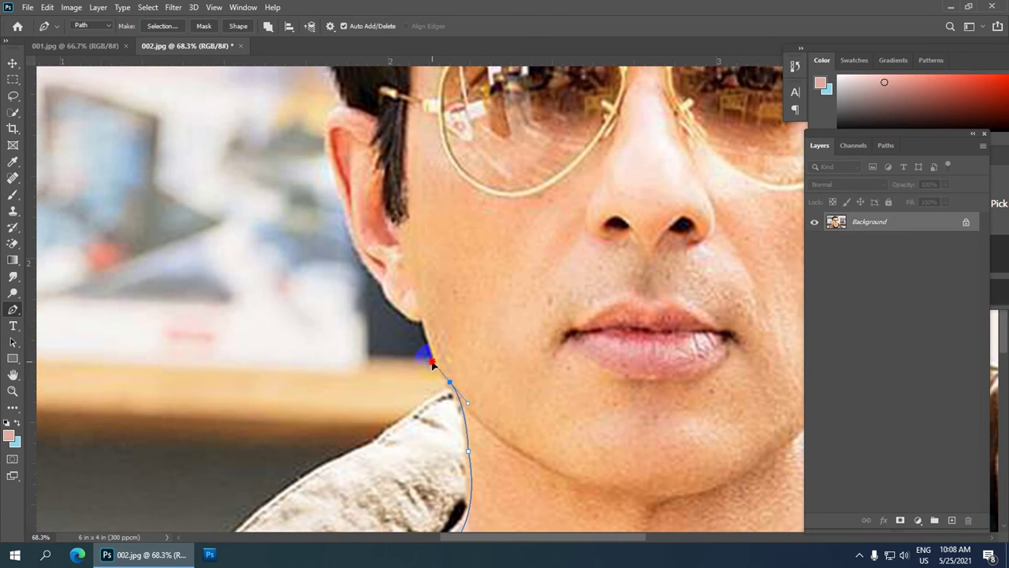
pyautogui.click(449, 383)
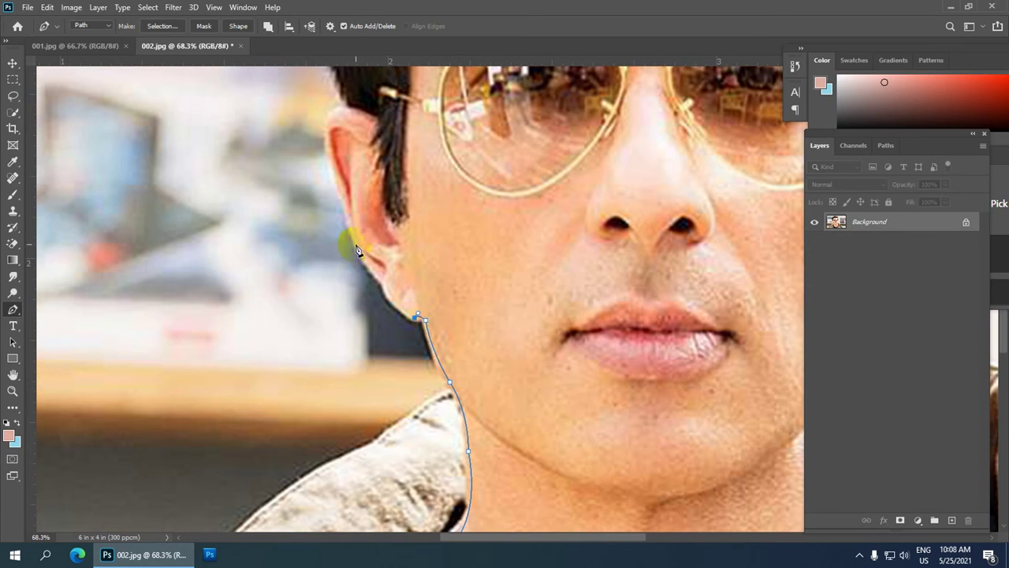
# - Trace the outer edge of the left ear with curved segments up to the hairline above it
pyautogui.moveTo(357, 246); pyautogui.dragTo(306, 153)
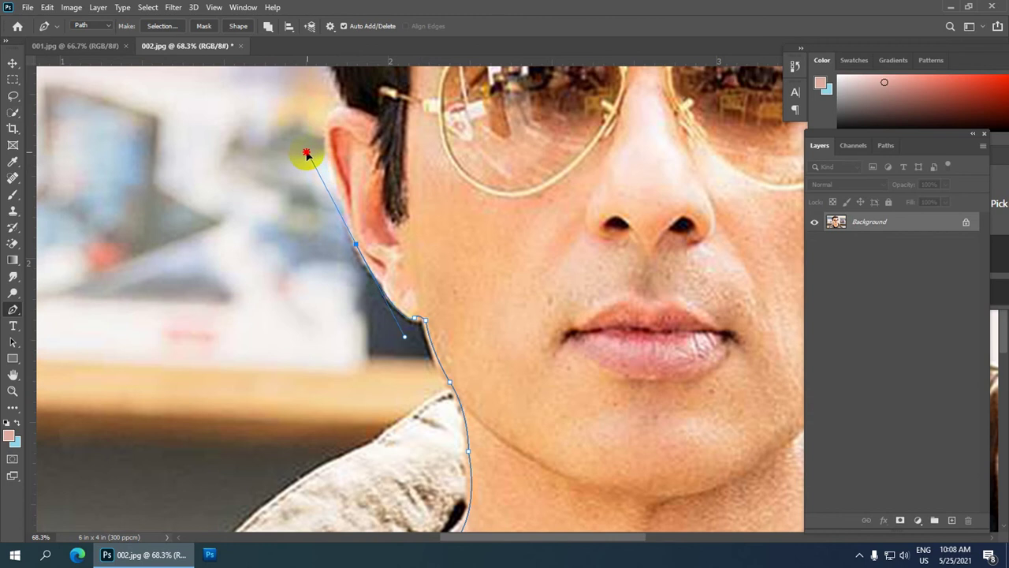
pyautogui.keyDown('alt'); pyautogui.click(357, 243); pyautogui.keyUp('alt')
pyautogui.moveTo(475, 193); pyautogui.dragTo(503, 382)
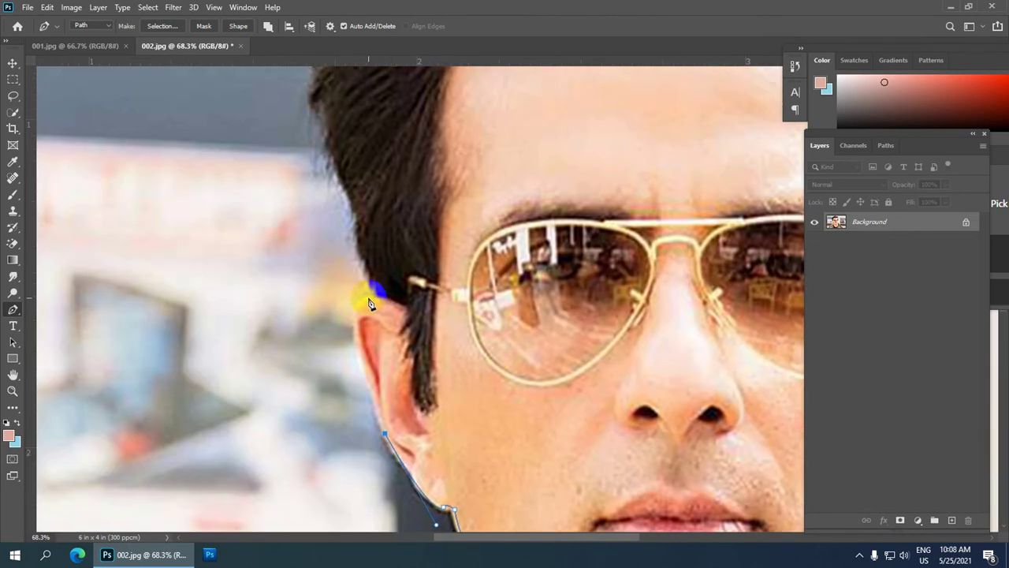
pyautogui.moveTo(369, 297); pyautogui.dragTo(361, 261)
pyautogui.keyDown('alt'); pyautogui.click(369, 299); pyautogui.keyUp('alt')
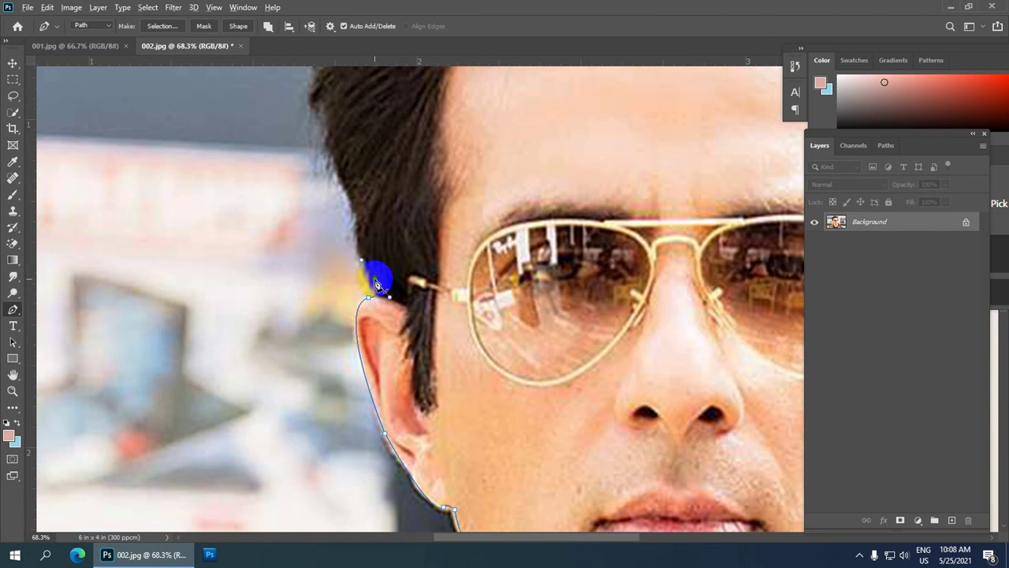
# - Extend the path up the left side of the hair and around its upper-left curve
pyautogui.moveTo(434, 234); pyautogui.dragTo(479, 395)
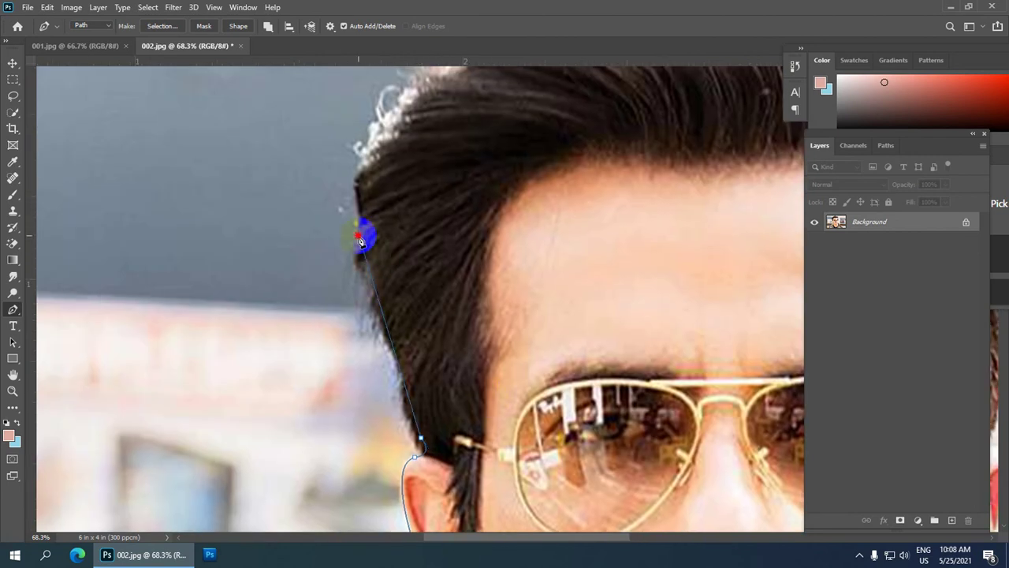
pyautogui.moveTo(361, 242); pyautogui.dragTo(360, 209)
pyautogui.moveTo(584, 231); pyautogui.dragTo(531, 380)
pyautogui.moveTo(389, 231); pyautogui.dragTo(487, 206)
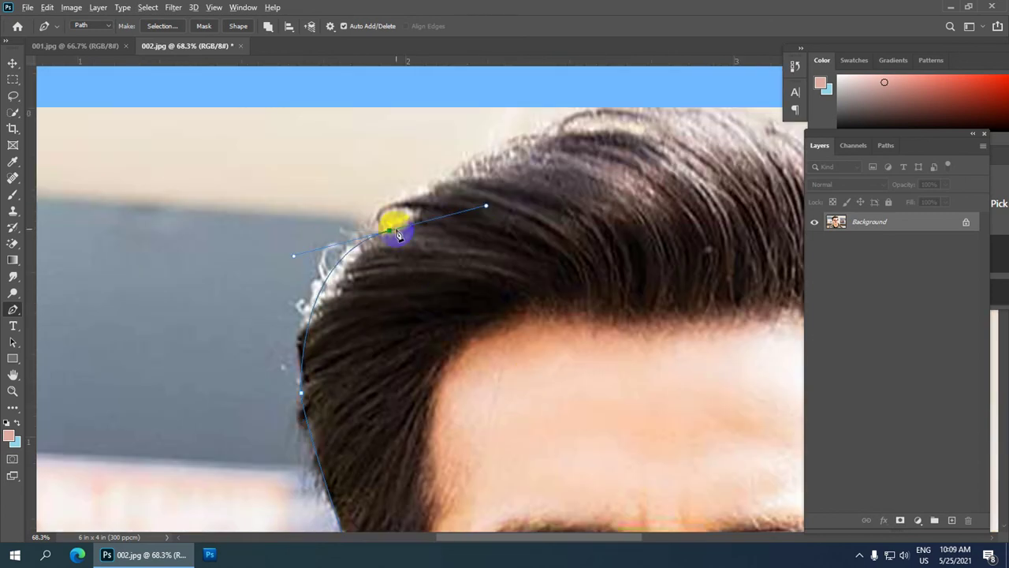
pyautogui.click(392, 233)
# - Carry the path over the top of the hair to its upper-right edge with two curved segments
pyautogui.moveTo(676, 176); pyautogui.dragTo(541, 175)
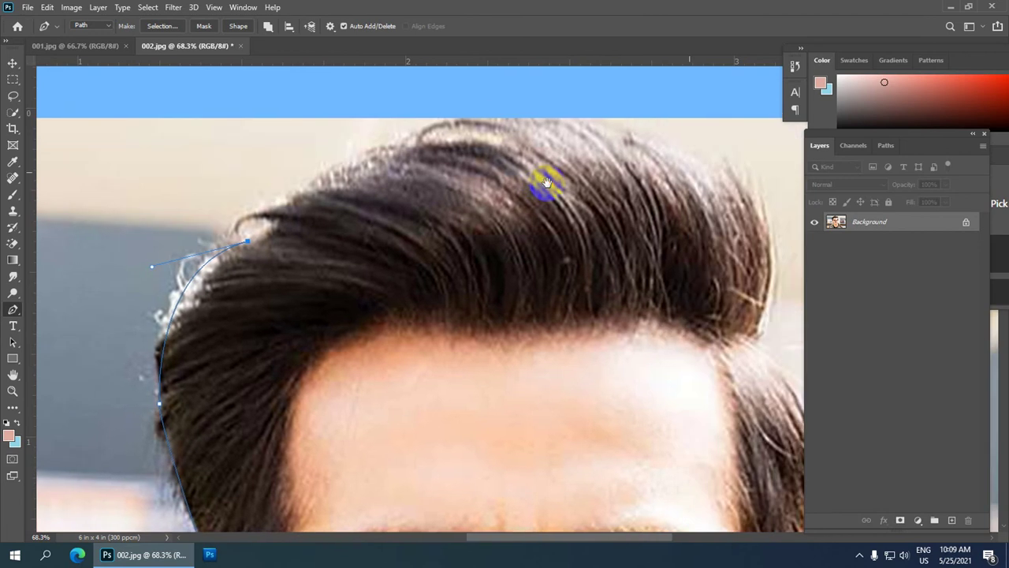
pyautogui.moveTo(494, 136); pyautogui.dragTo(677, 125)
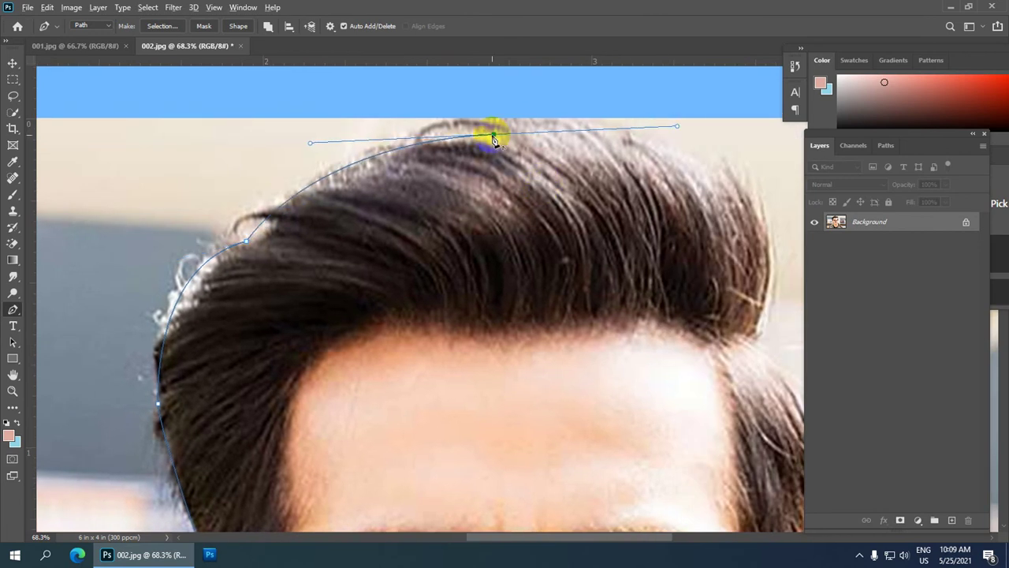
pyautogui.keyDown('alt'); pyautogui.click(492, 134); pyautogui.keyUp('alt')
pyautogui.moveTo(753, 198); pyautogui.dragTo(876, 293)
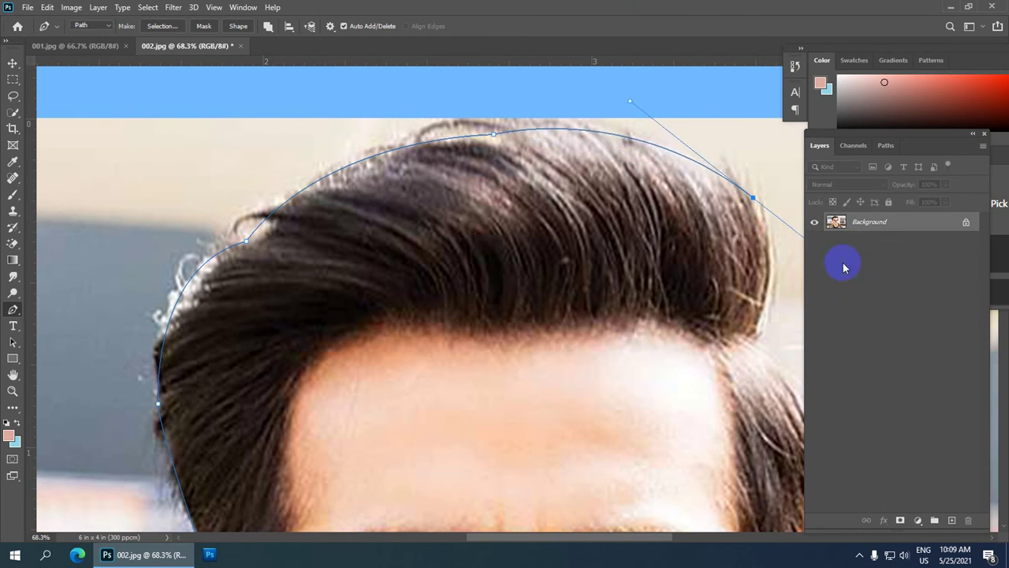
pyautogui.keyDown('alt'); pyautogui.click(754, 198); pyautogui.keyUp('alt')
# - Trace the right edge of the raised hair down into the notch where it meets the side hair
pyautogui.moveTo(710, 384); pyautogui.dragTo(586, 218)
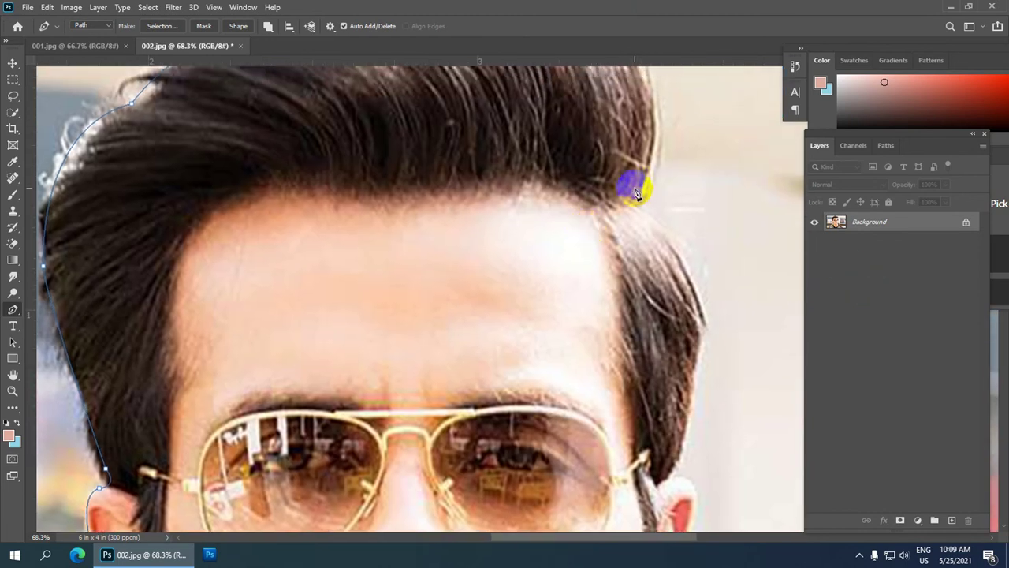
pyautogui.scroll(-2, 640, 196)
pyautogui.moveTo(636, 194); pyautogui.dragTo(613, 230)
pyautogui.keyDown('alt'); pyautogui.click(640, 195); pyautogui.keyUp('alt')
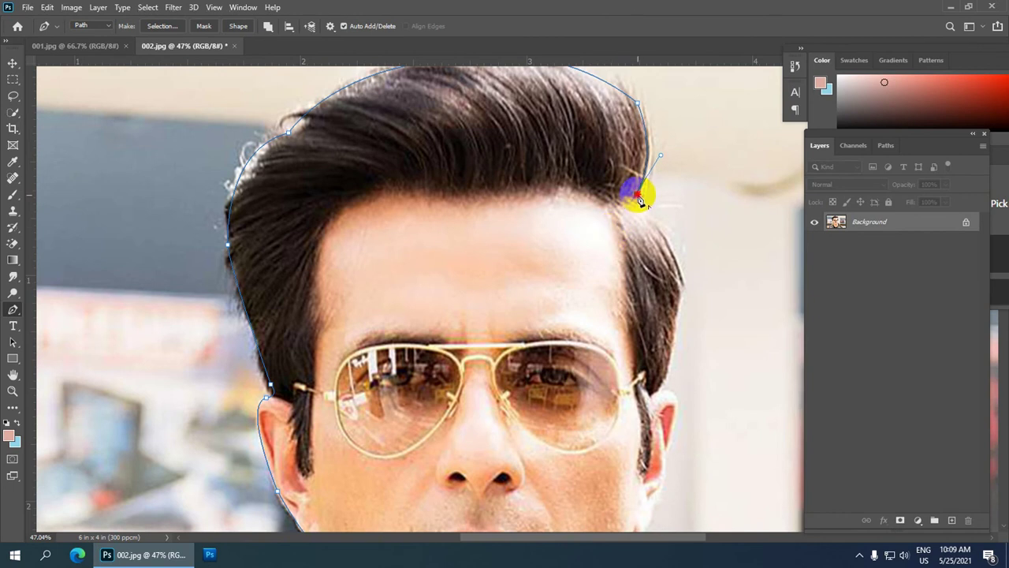
pyautogui.moveTo(638, 195); pyautogui.dragTo(659, 216)
pyautogui.keyDown('alt'); pyautogui.click(646, 208); pyautogui.keyUp('alt')
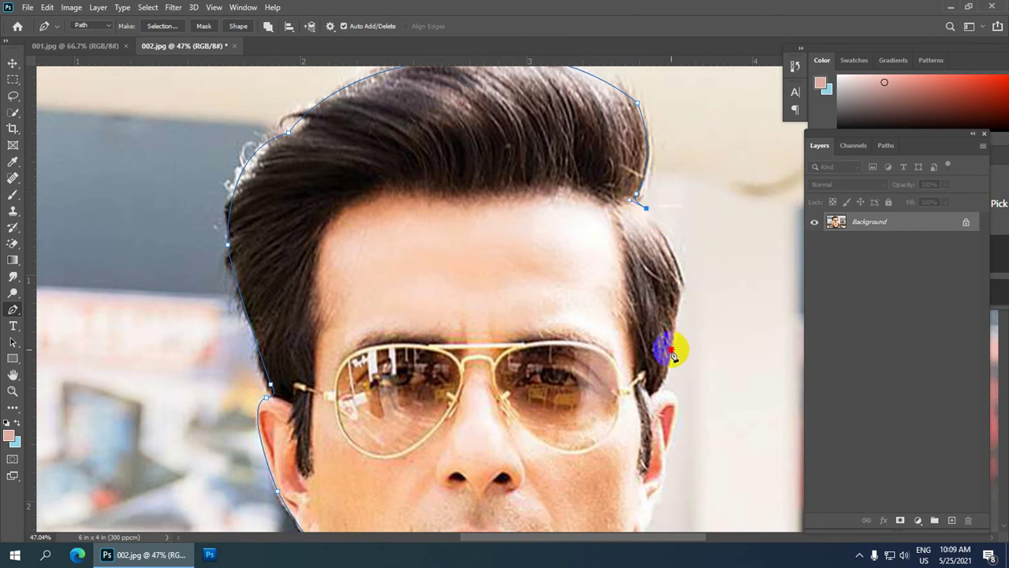
# - Trace the right side hair down from the notch to where it meets the top of the right ear
pyautogui.moveTo(670, 350); pyautogui.dragTo(647, 442)
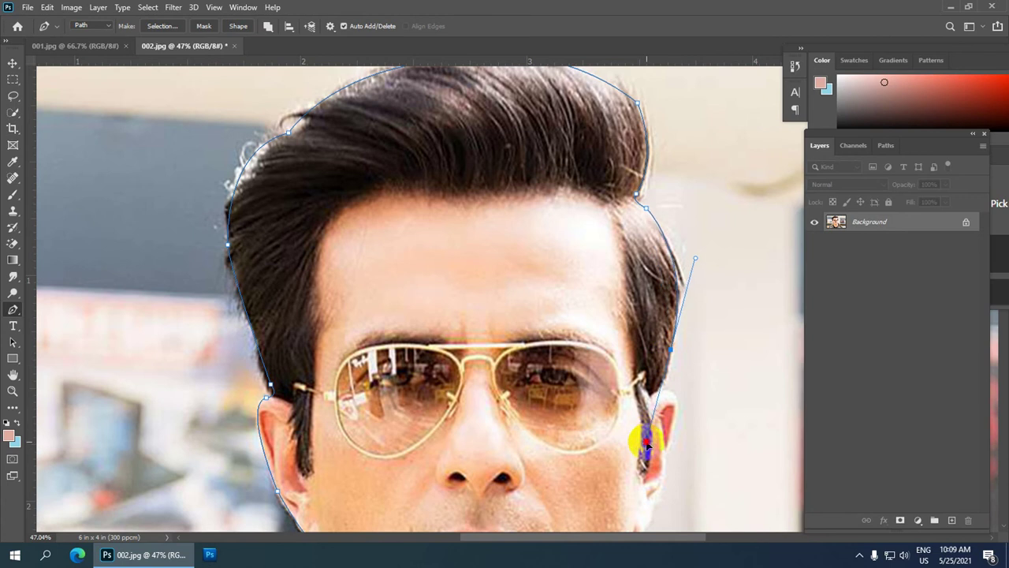
pyautogui.keyDown('alt'); pyautogui.click(671, 350); pyautogui.keyUp('alt')
pyautogui.moveTo(600, 366); pyautogui.dragTo(570, 143)
pyautogui.scroll(2, 626, 130)
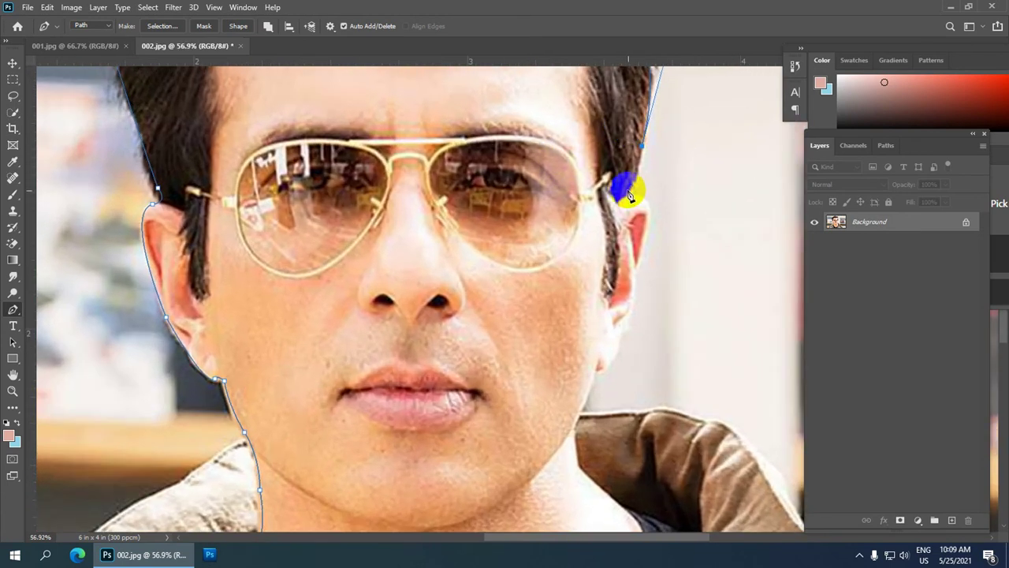
pyautogui.moveTo(629, 193); pyautogui.dragTo(639, 198)
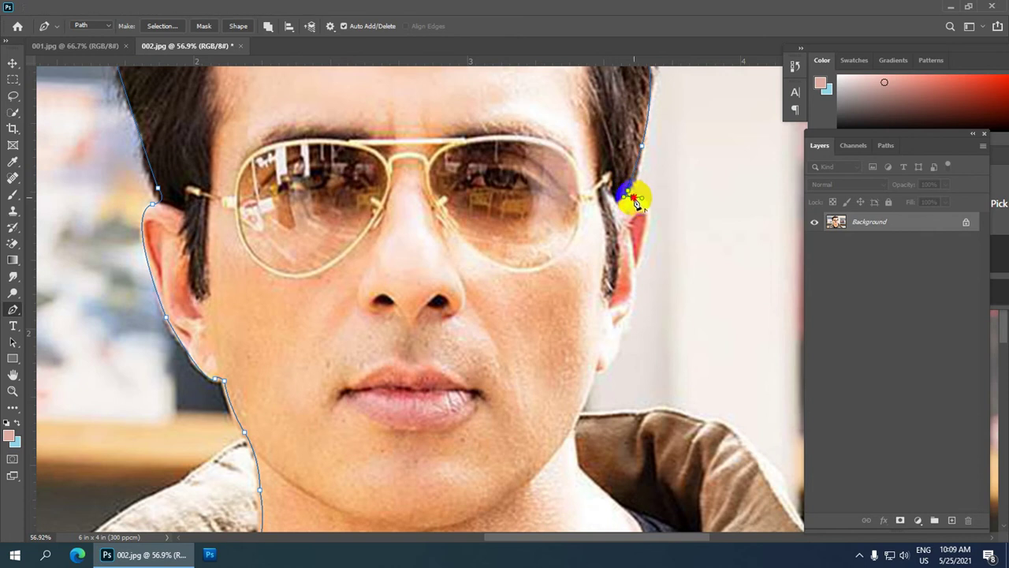
# - Trace the outer edge of the right ear down to the bottom of the earlobe with curved segments
pyautogui.moveTo(639, 273); pyautogui.dragTo(608, 360)
pyautogui.keyDown('alt'); pyautogui.click(639, 274); pyautogui.keyUp('alt')
pyautogui.scroll(-3, 604, 236)
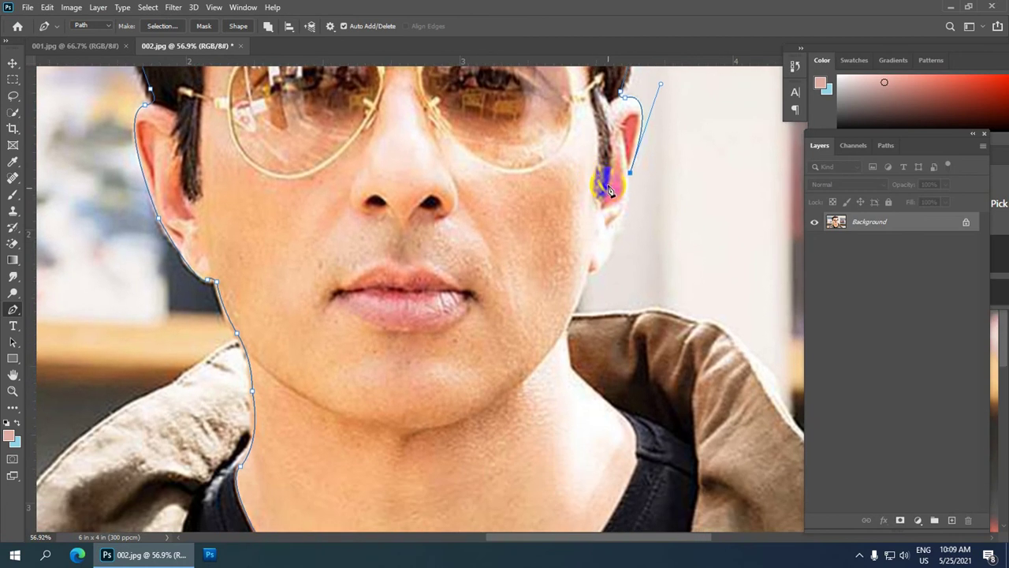
pyautogui.moveTo(600, 267); pyautogui.dragTo(580, 280)
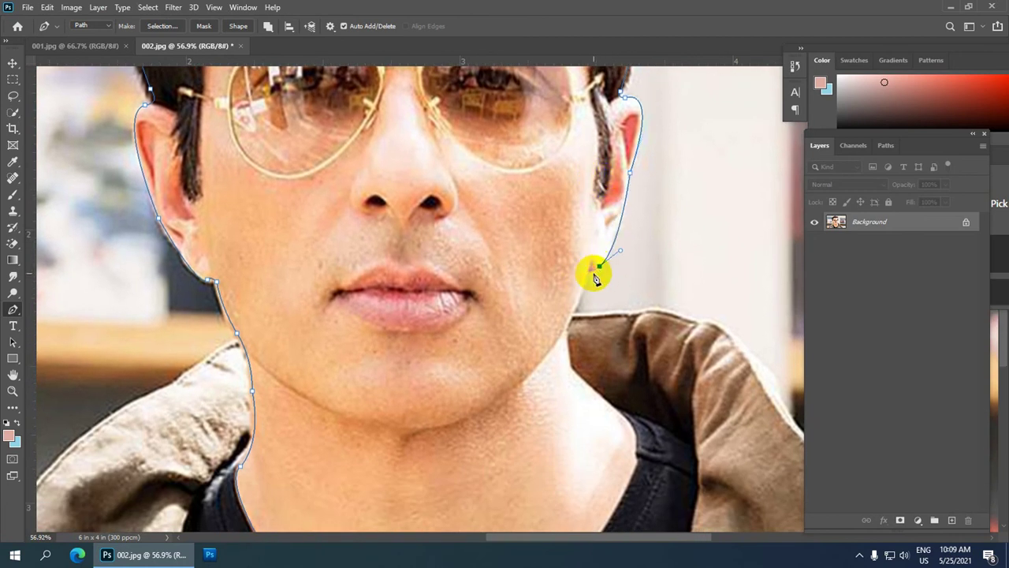
# - Continue the path from the right earlobe along the jaw and down the side of the neck to the shirt collar
pyautogui.scroll(1, 595, 276)
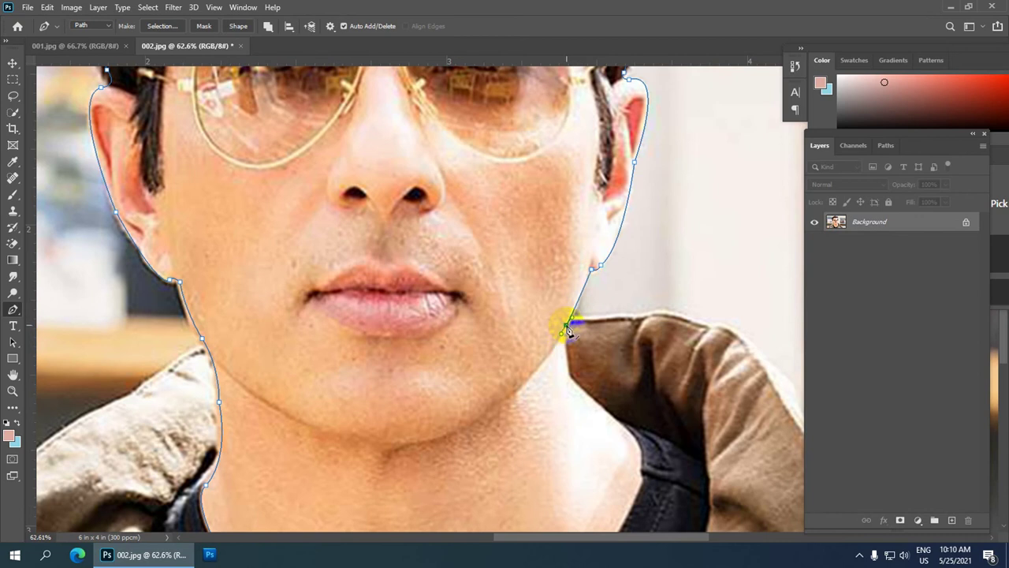
pyautogui.moveTo(516, 297); pyautogui.dragTo(513, 135)
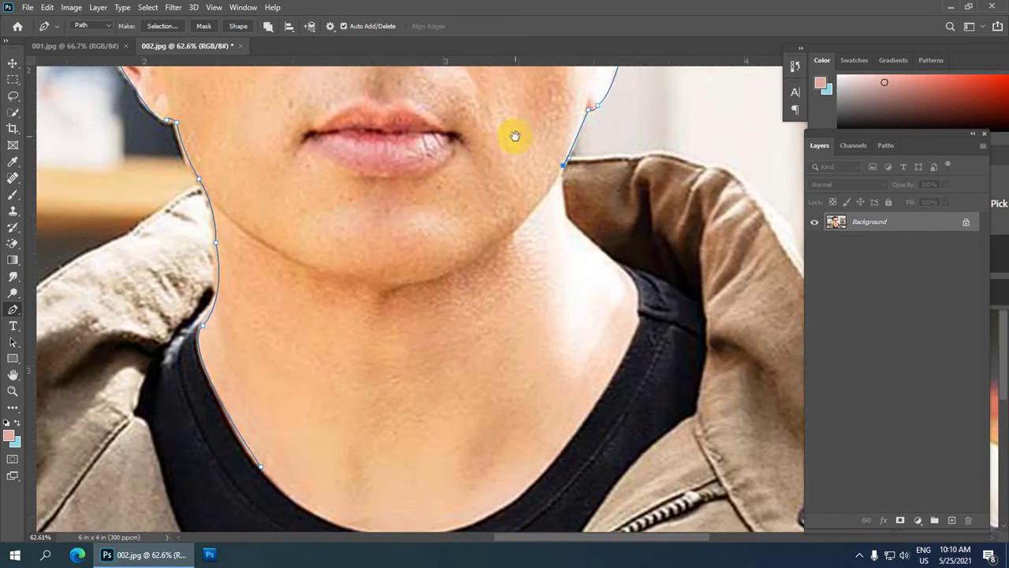
pyautogui.moveTo(570, 223); pyautogui.dragTo(586, 236)
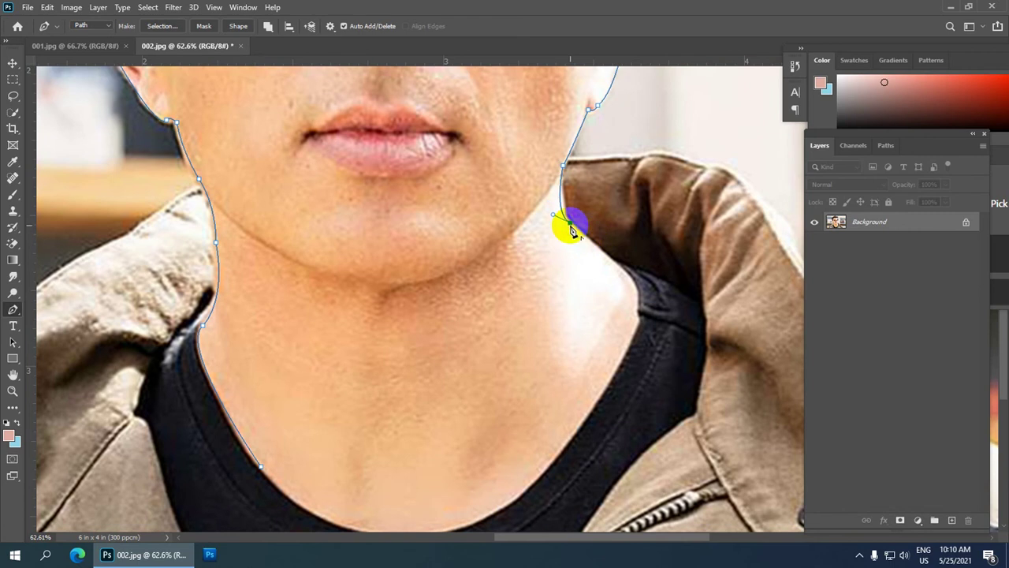
pyautogui.keyDown('alt'); pyautogui.click(571, 225); pyautogui.keyUp('alt')
pyautogui.moveTo(627, 275); pyautogui.dragTo(649, 288)
# - Trace the curved neckline along the black shirt and close the path at its starting anchor point
pyautogui.scroll(-5, 626, 277)
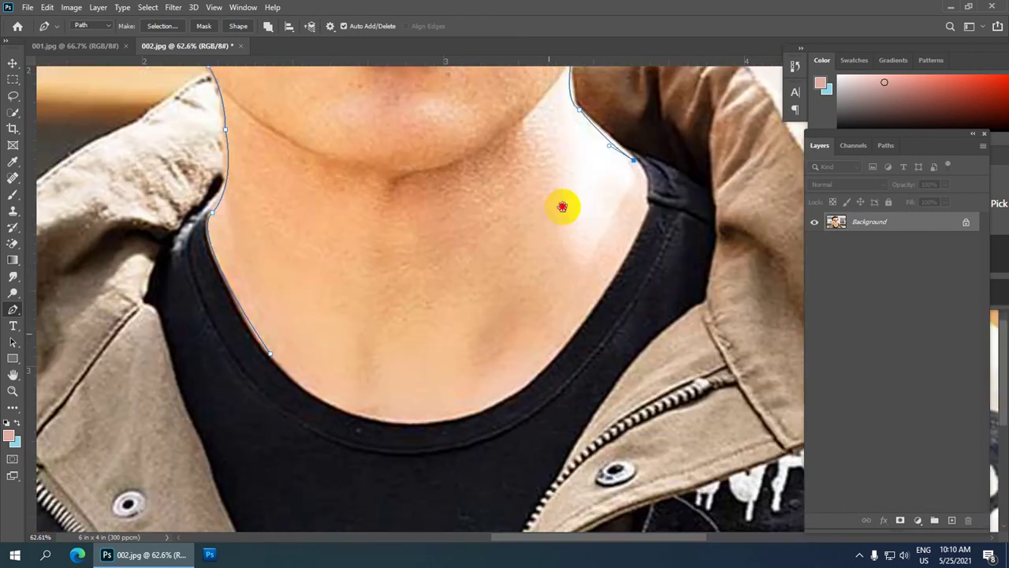
pyautogui.moveTo(537, 347); pyautogui.dragTo(392, 484)
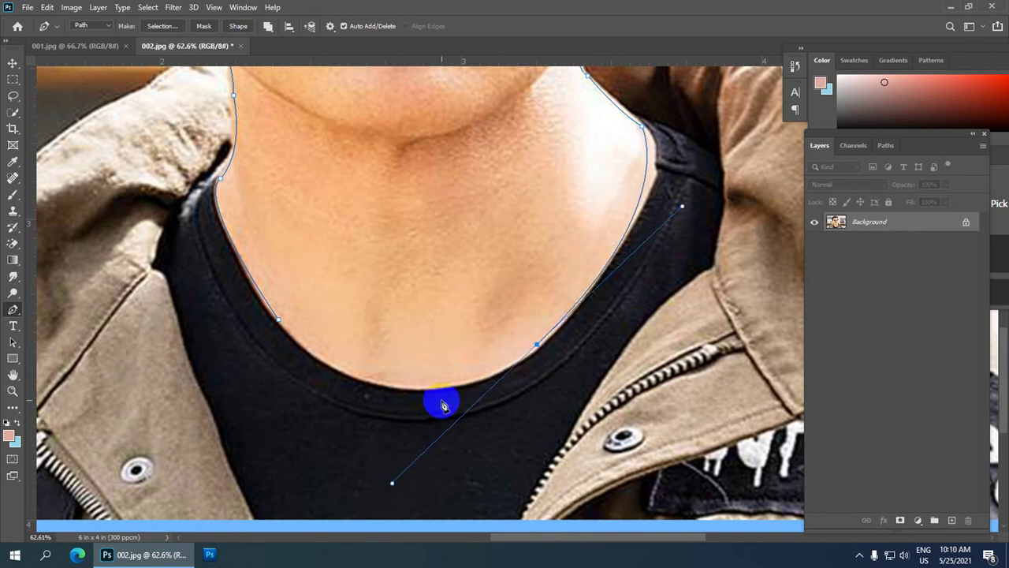
pyautogui.click(537, 347)
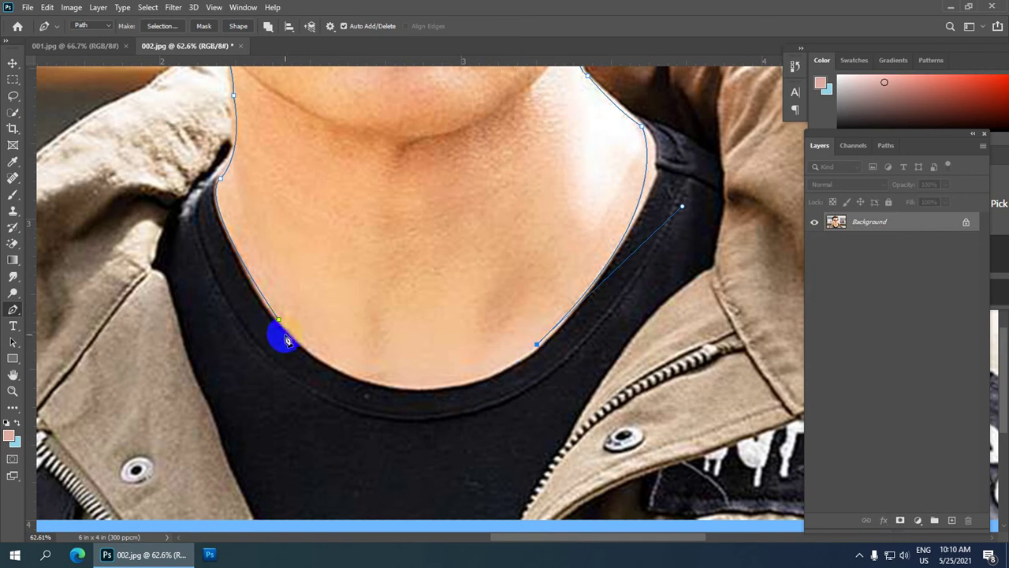
pyautogui.moveTo(282, 322); pyautogui.dragTo(157, 195)
# - Convert the closed head path into a new anti-aliased selection with a 2-pixel feather radius
pyautogui.scroll(-5, 384, 212)
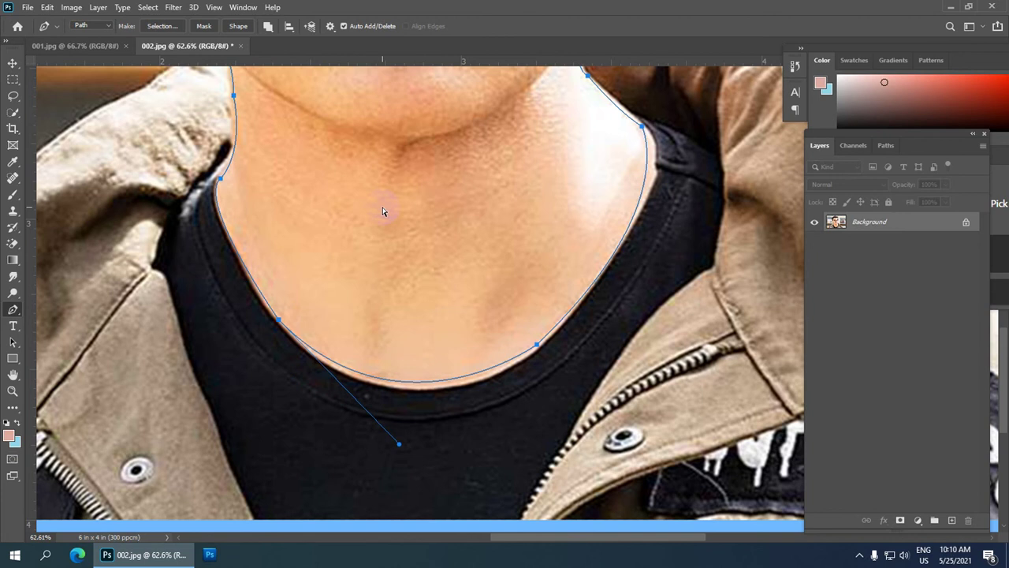
pyautogui.rightClick(418, 151)
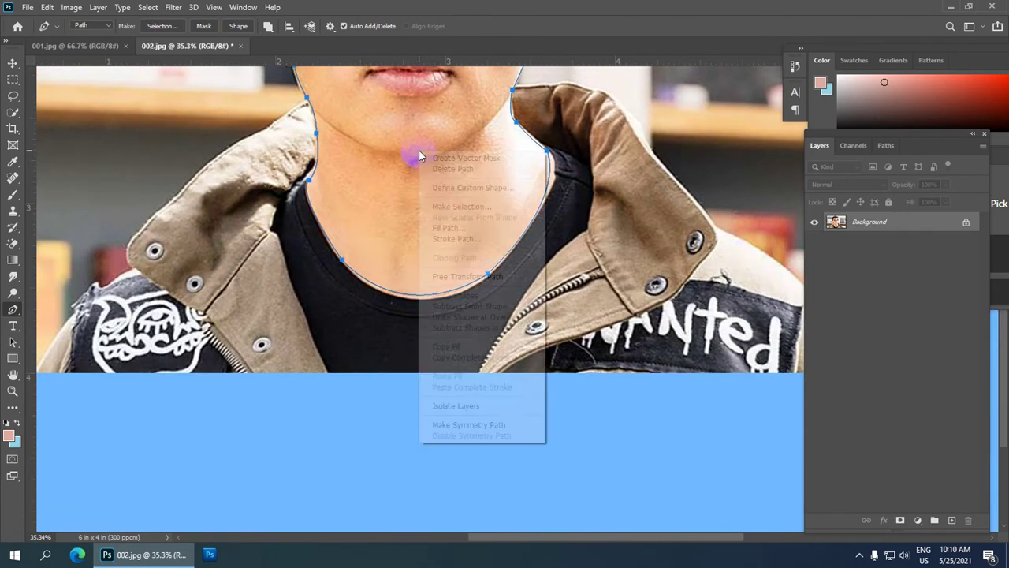
pyautogui.click(451, 207)
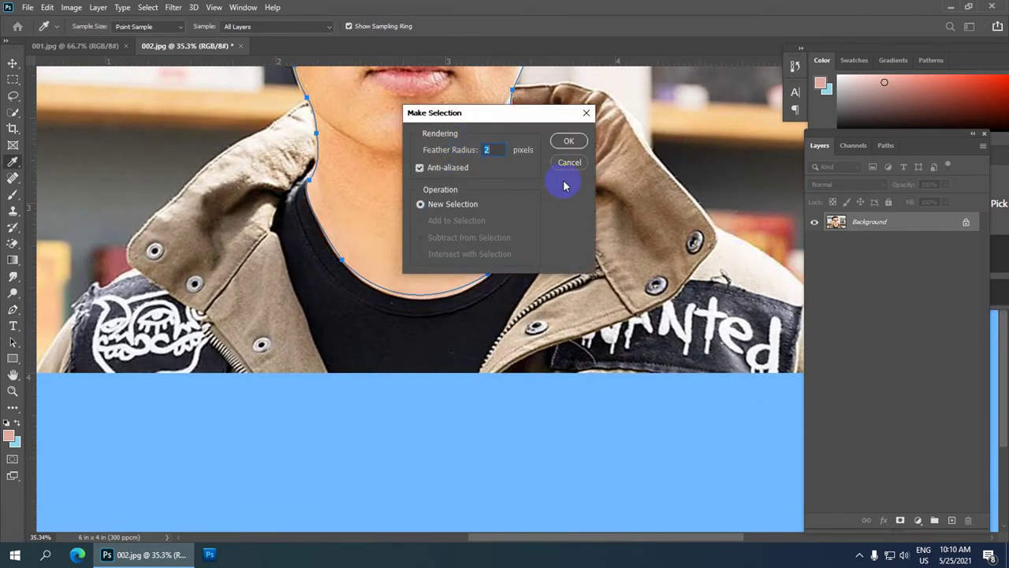
pyautogui.click(580, 142)
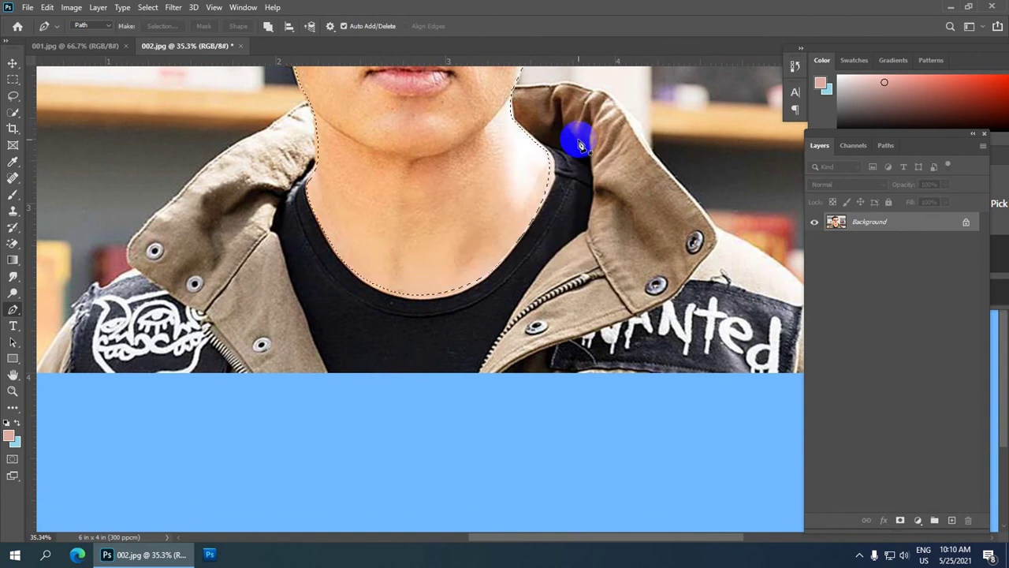
# - Copy the selected head to a new layer and hide the Background layer to check the cutout
pyautogui.scroll(-6, 560, 180)
pyautogui.scroll(2, 534, 196)
pyautogui.scroll(1, 533, 201)
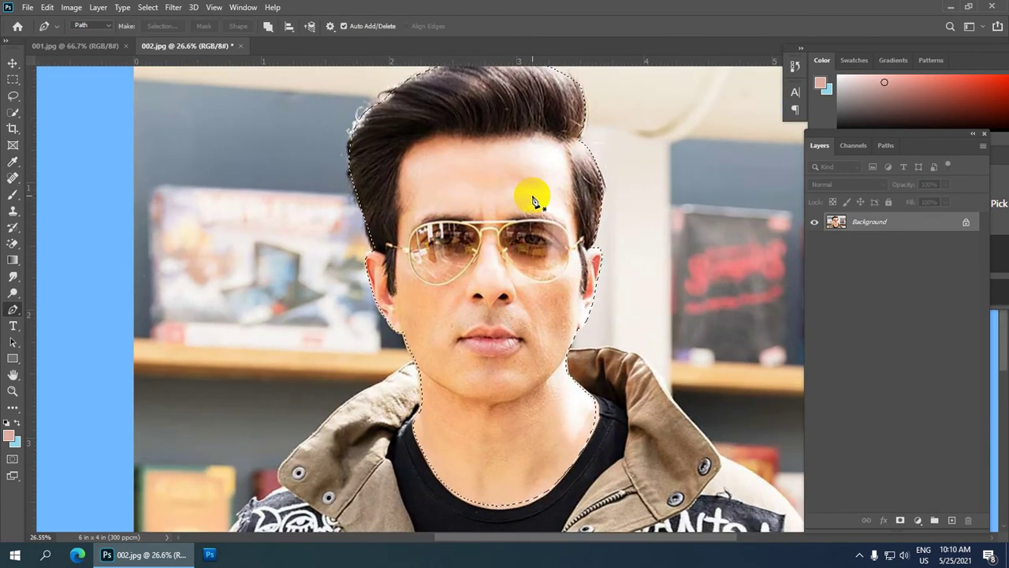
pyautogui.hotkey('ctrl', 'j')
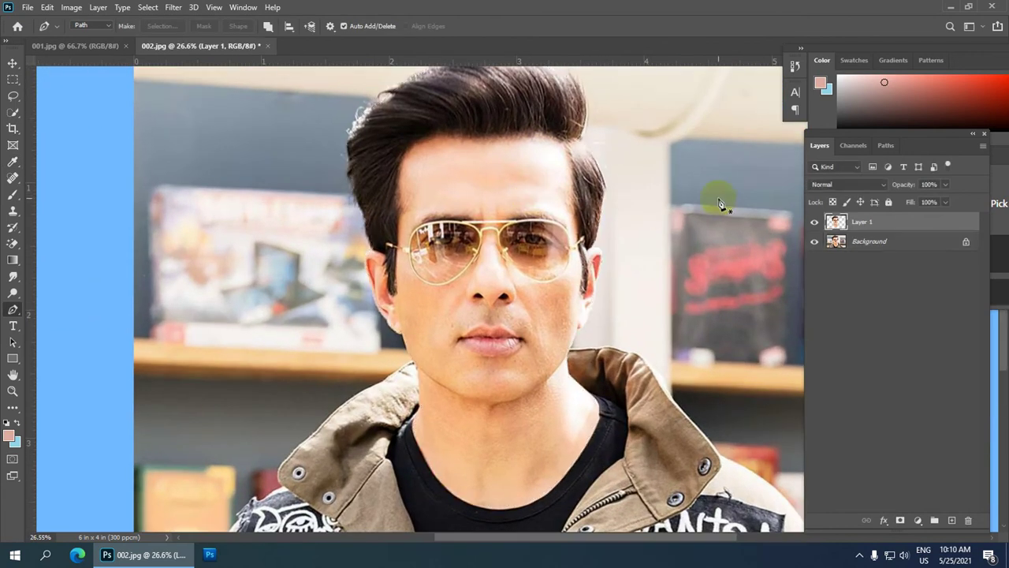
pyautogui.click(814, 241)
pyautogui.scroll(-4, 523, 203)
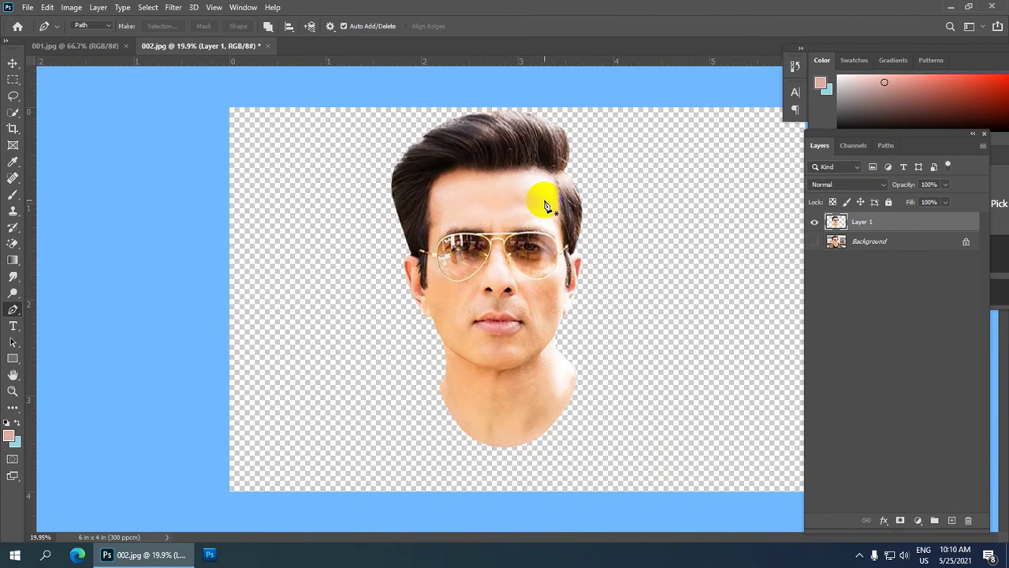
pyautogui.click(815, 244)
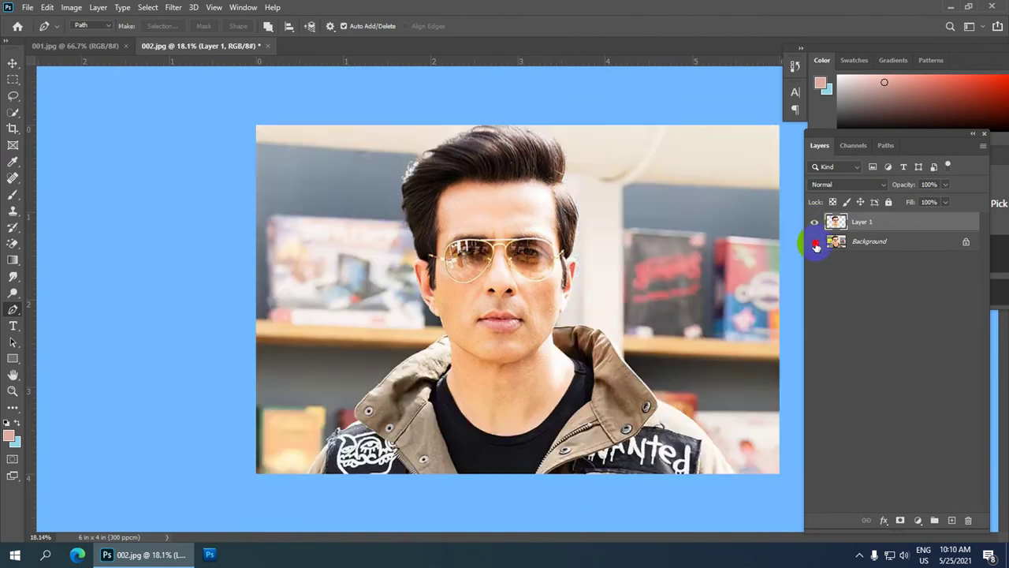
pyautogui.click(816, 245)
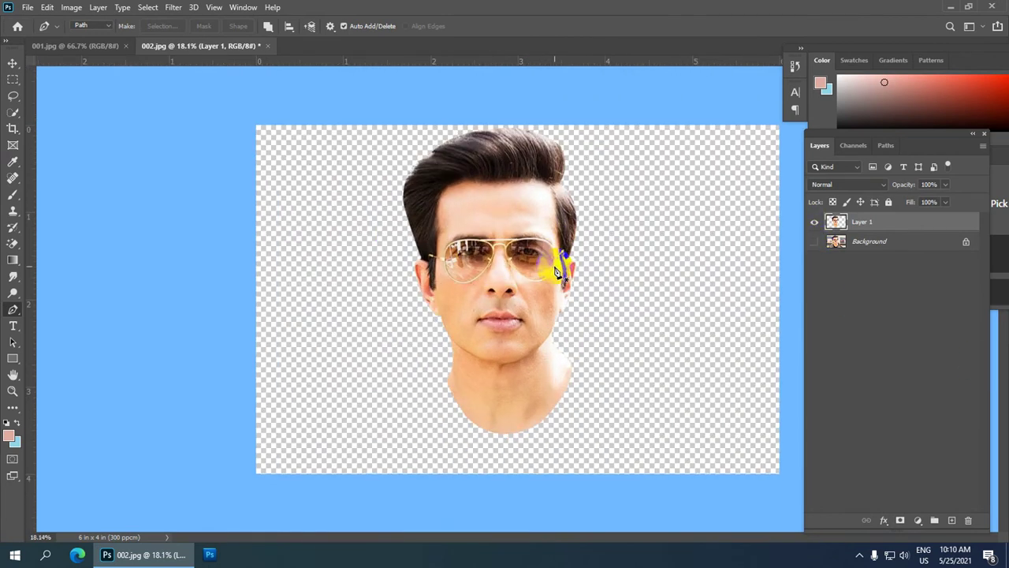
# - Crop 001.jpg to 4 in wide by 6 in high, keeping the whole crouching man in the frame
pyautogui.press('v')
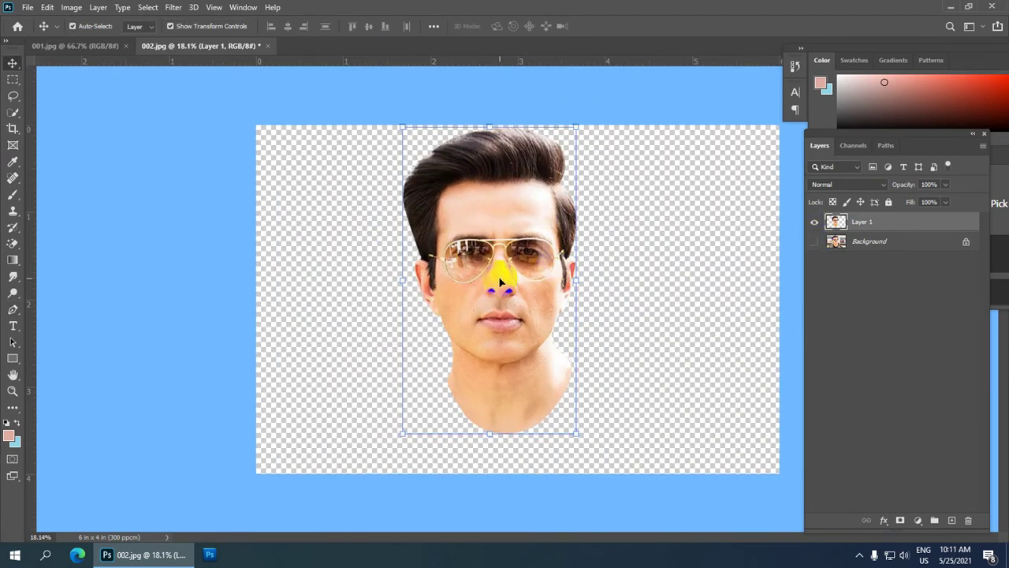
pyautogui.click(113, 48)
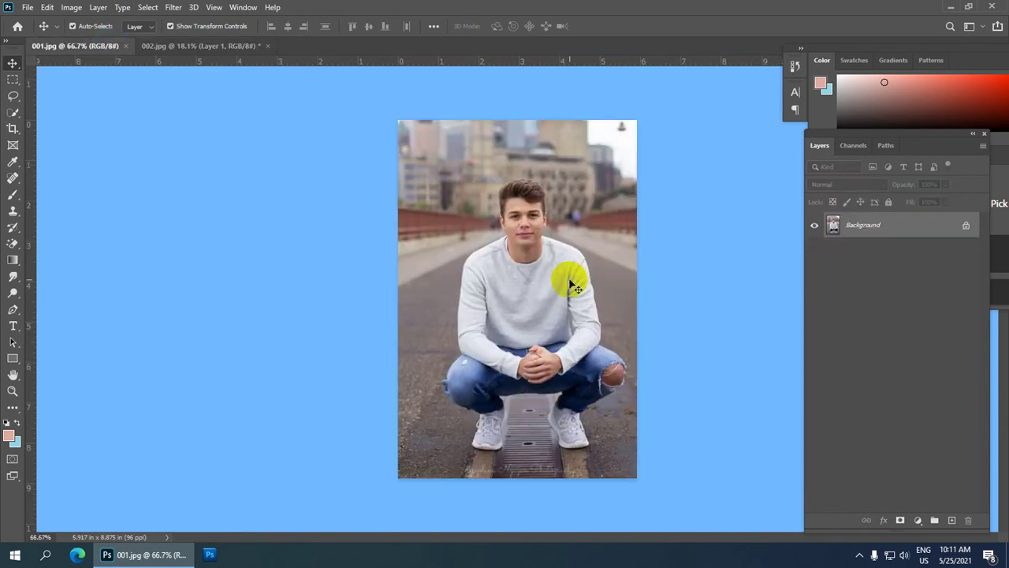
pyautogui.scroll(2, 536, 267)
pyautogui.scroll(-2, 536, 266)
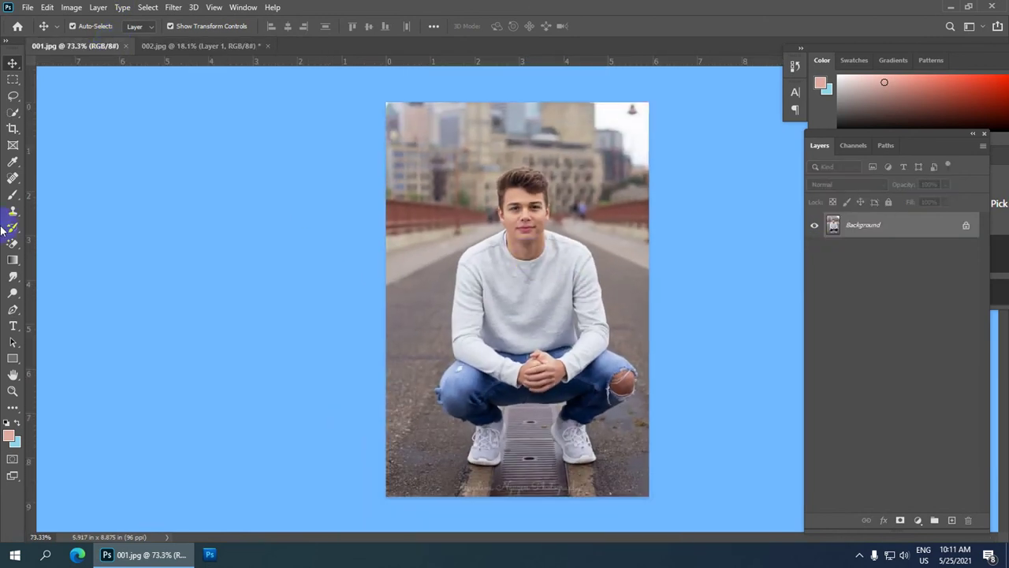
pyautogui.press('c')
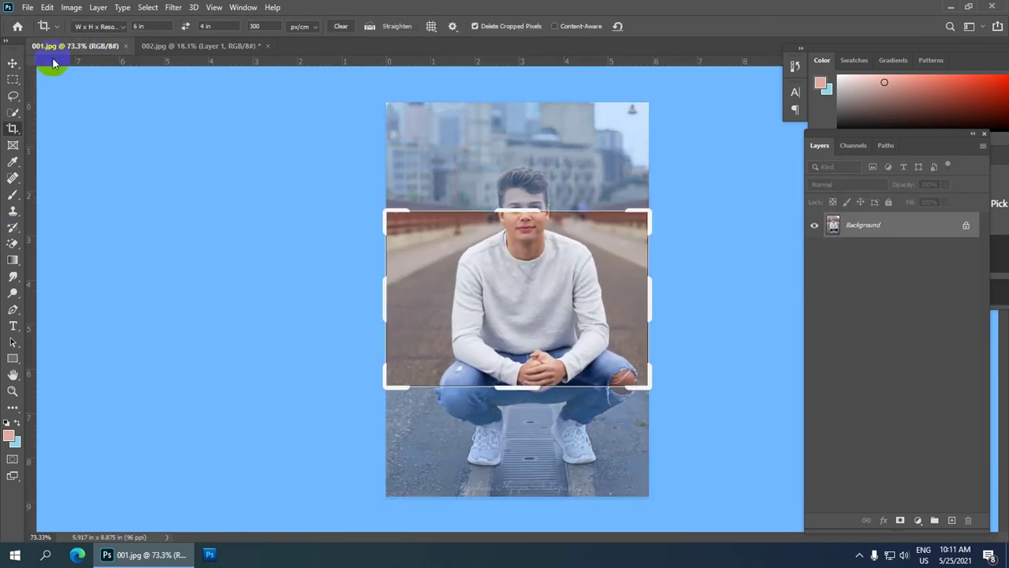
pyautogui.click(146, 26)
pyautogui.doubleClick(154, 26)
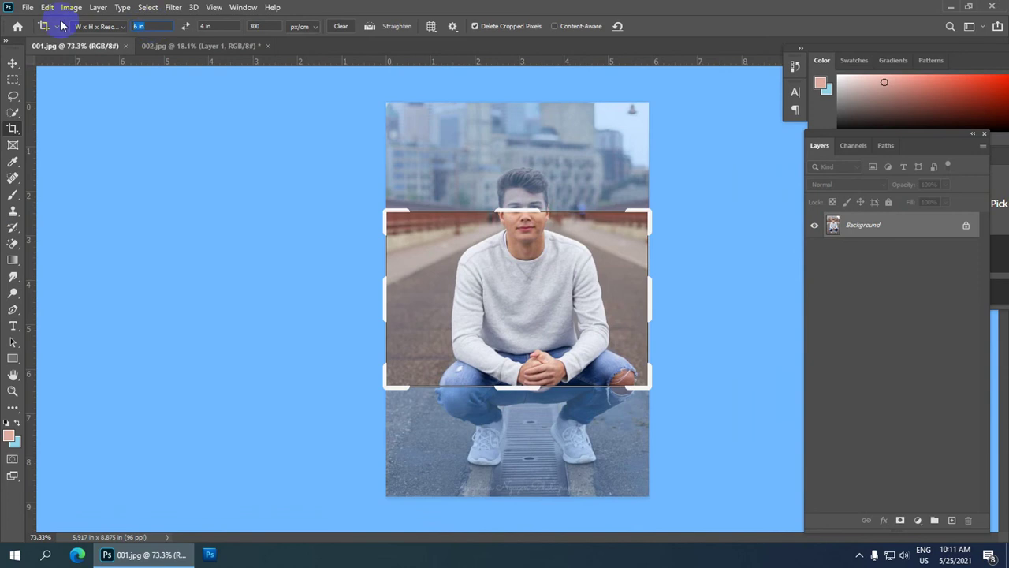
pyautogui.write('4')
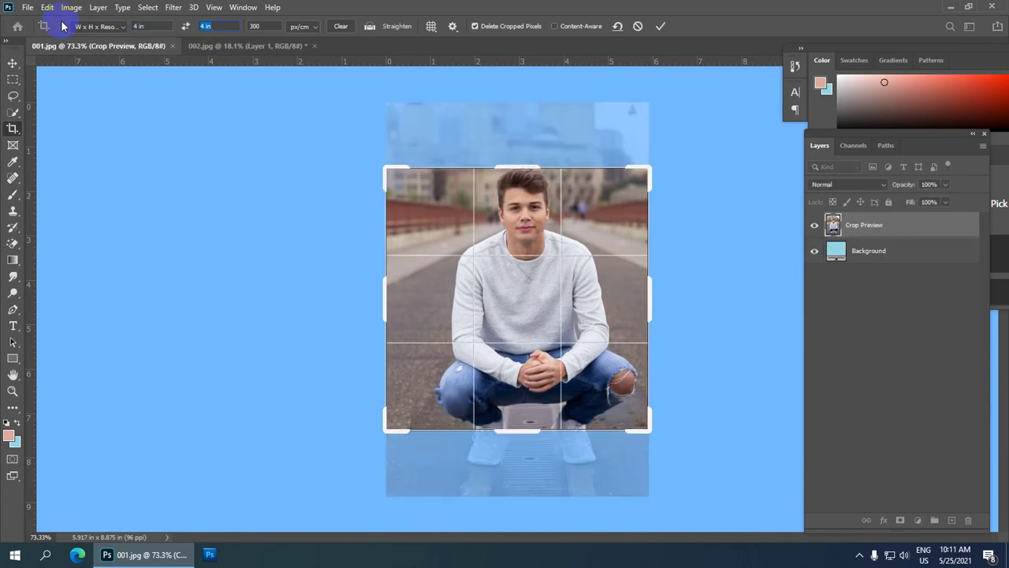
pyautogui.write('6')
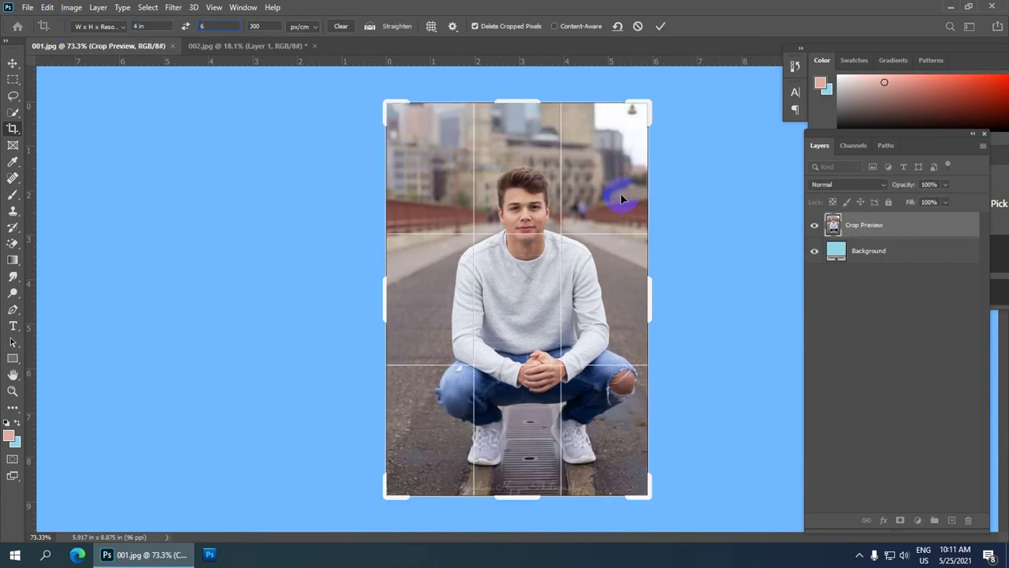
pyautogui.press('Return')
pyautogui.scroll(-7, 587, 327)
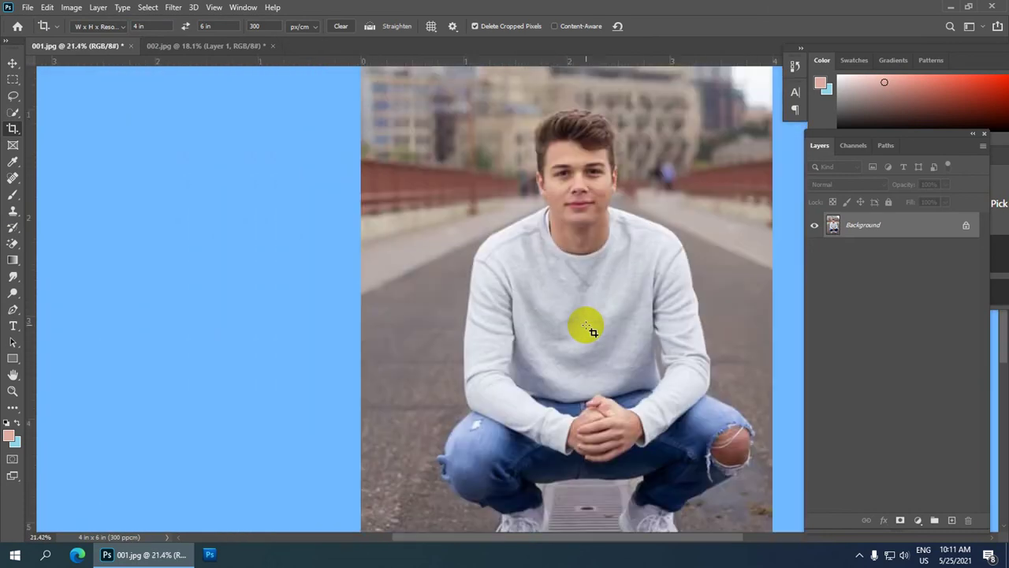
pyautogui.hotkey('ctrl', '0')
# - Bring the cut-out head layer from 002.jpg into the 001.jpg document
pyautogui.click(251, 45)
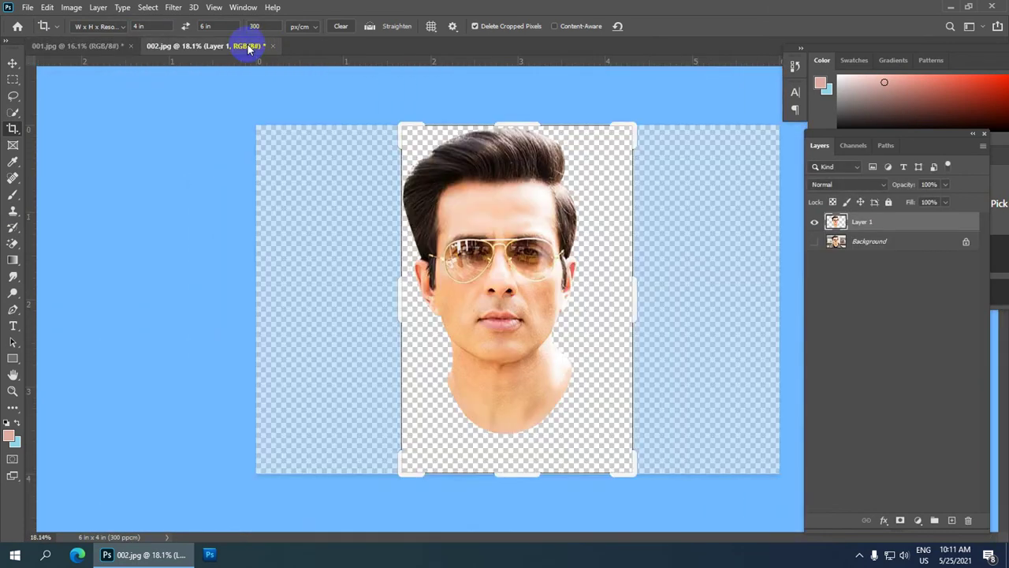
pyautogui.scroll(2, 486, 280)
pyautogui.press('v')
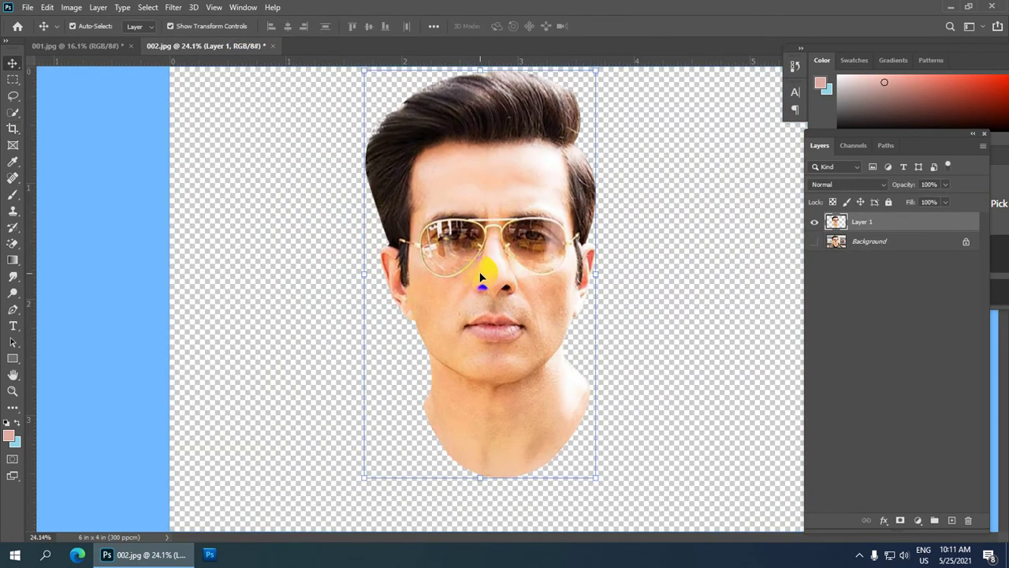
pyautogui.moveTo(484, 261); pyautogui.dragTo(533, 226)
pyautogui.scroll(-3, 533, 226)
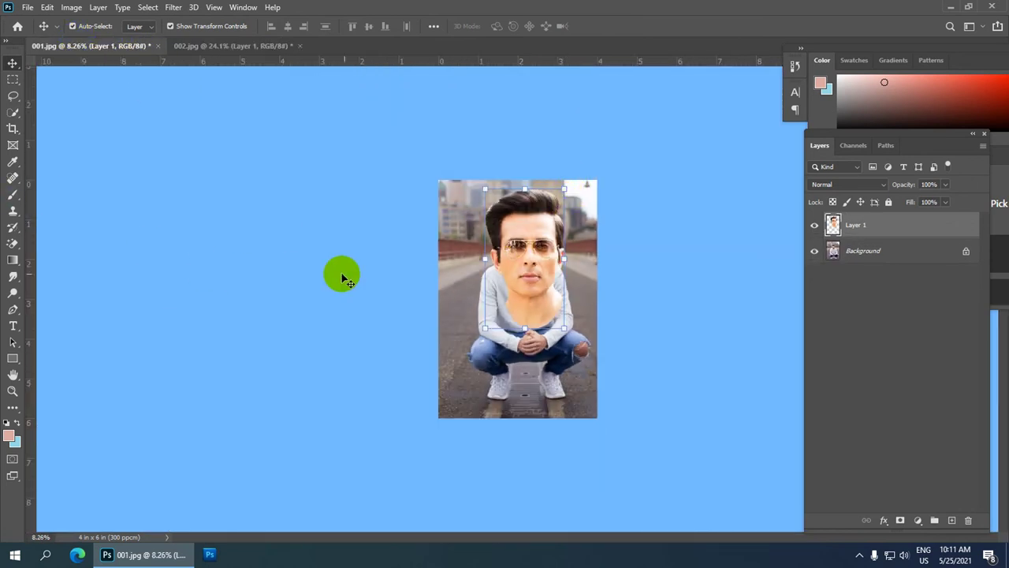
# - Scale the head layer down proportionally to about 31% and place it over the crouching man's face
pyautogui.scroll(1, 347, 278)
pyautogui.hotkey('ctrl', 't')
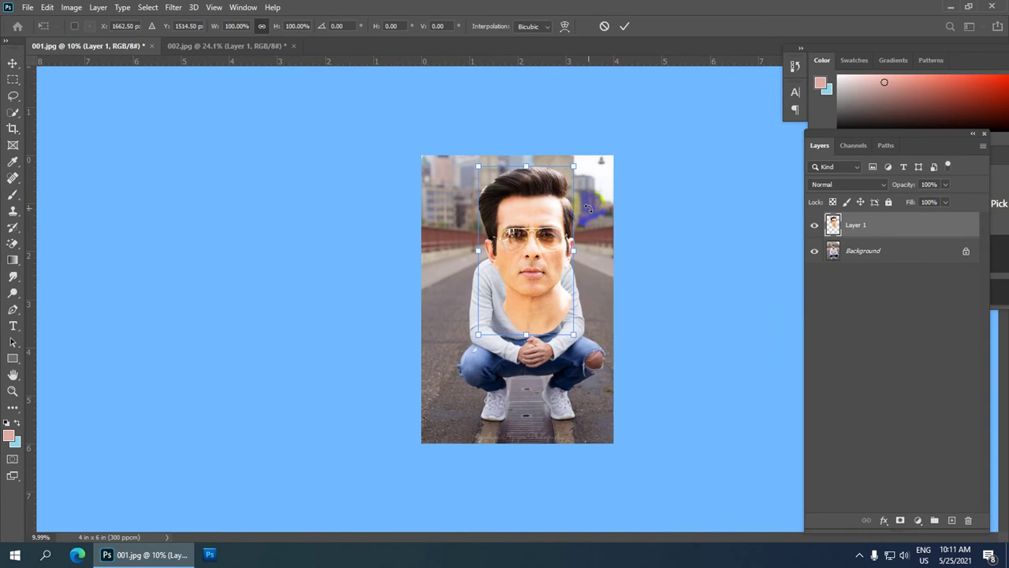
pyautogui.moveTo(576, 165); pyautogui.dragTo(558, 172)
pyautogui.moveTo(553, 187)
pyautogui.mouseDown()
pyautogui.moveTo(522, 264)
pyautogui.moveTo(547, 171)
pyautogui.mouseUp()
pyautogui.scroll(5, 517, 287)
pyautogui.hotkey('ctrl', '0')
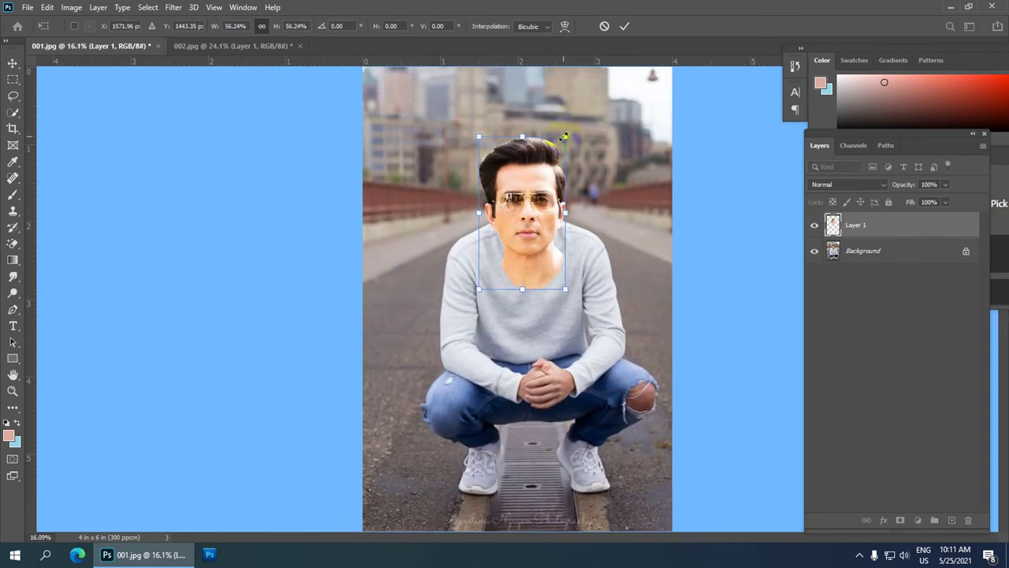
pyautogui.moveTo(564, 137); pyautogui.dragTo(526, 206)
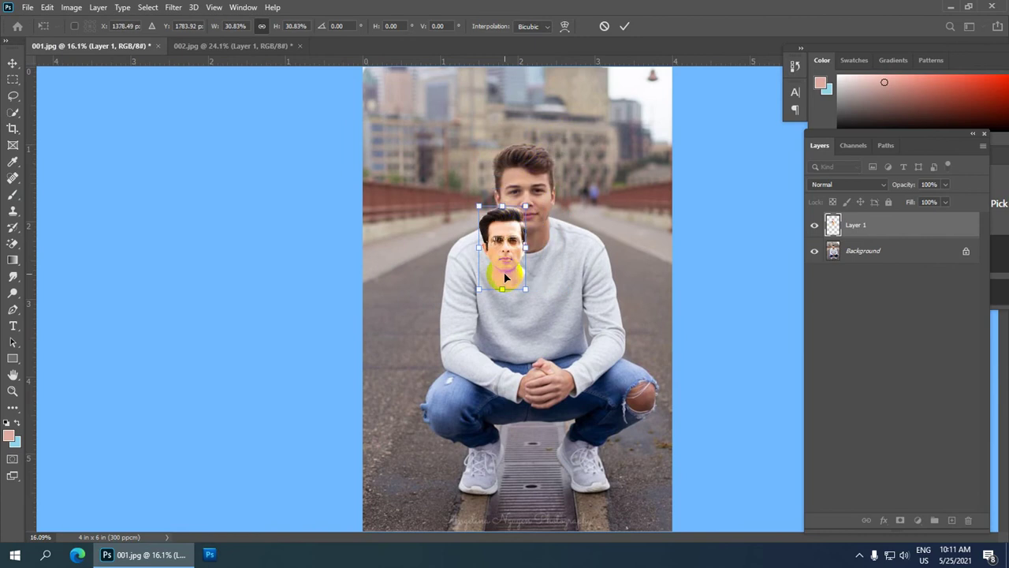
pyautogui.moveTo(504, 272); pyautogui.dragTo(514, 219)
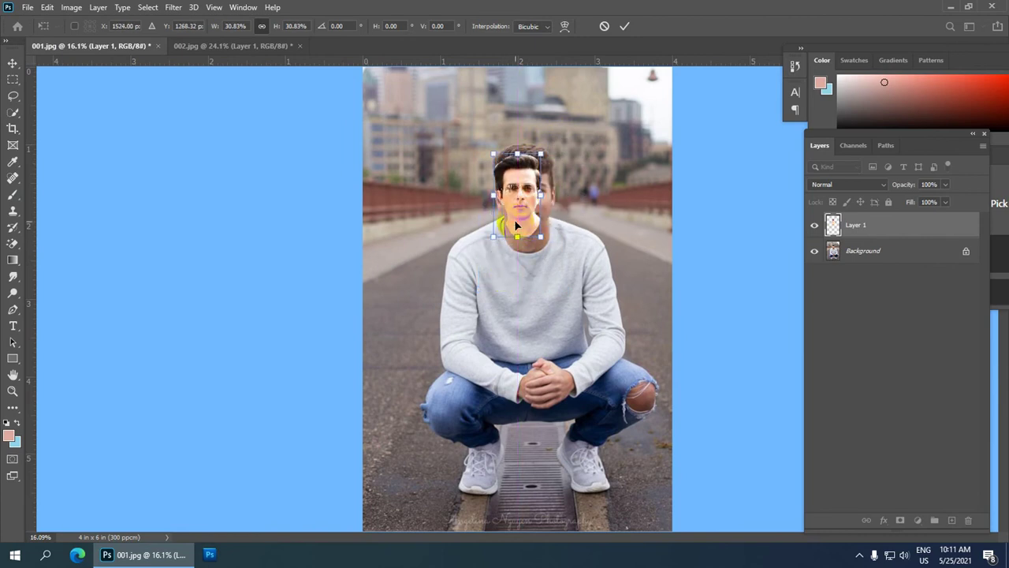
# - Enlarge the head to about 42% and align its neck with the sweater's collar
pyautogui.scroll(10, 543, 169)
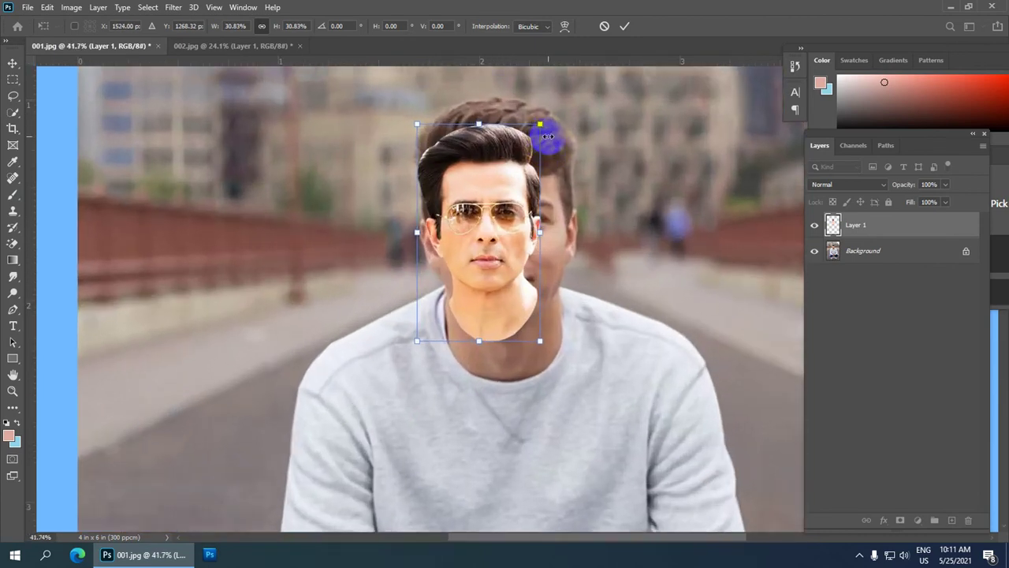
pyautogui.moveTo(541, 119); pyautogui.dragTo(581, 57)
pyautogui.moveTo(538, 169); pyautogui.dragTo(523, 217)
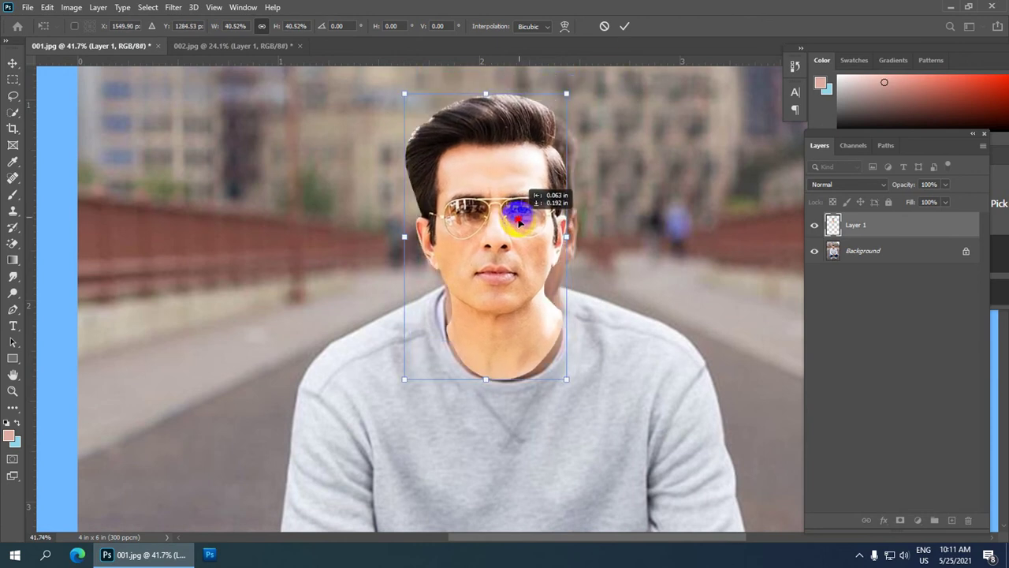
pyautogui.scroll(-1, 528, 217)
pyautogui.moveTo(559, 114); pyautogui.dragTo(567, 104)
pyautogui.moveTo(531, 213); pyautogui.dragTo(533, 221)
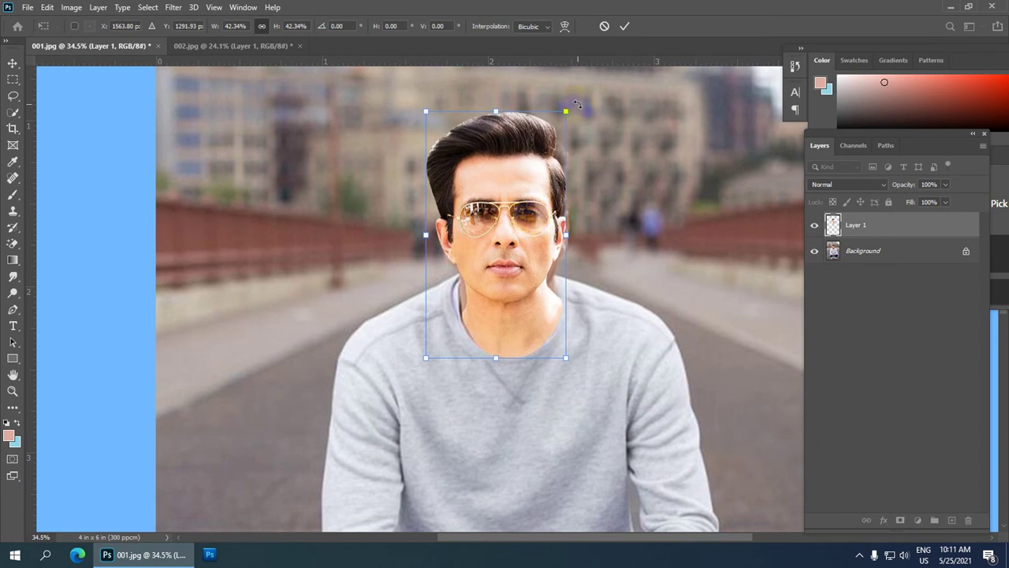
# - Rotate the head about 2.8° clockwise and nudge it slightly upward within the sweater's neckline
pyautogui.moveTo(578, 104); pyautogui.dragTo(584, 108)
pyautogui.scroll(-5, 552, 238)
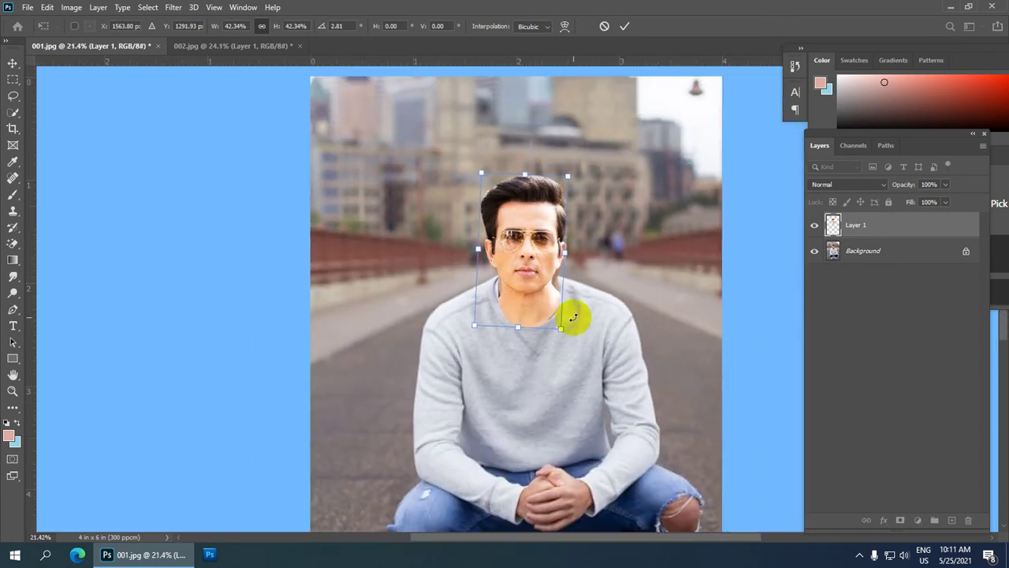
pyautogui.scroll(-3, 582, 356)
pyautogui.scroll(6, 531, 243)
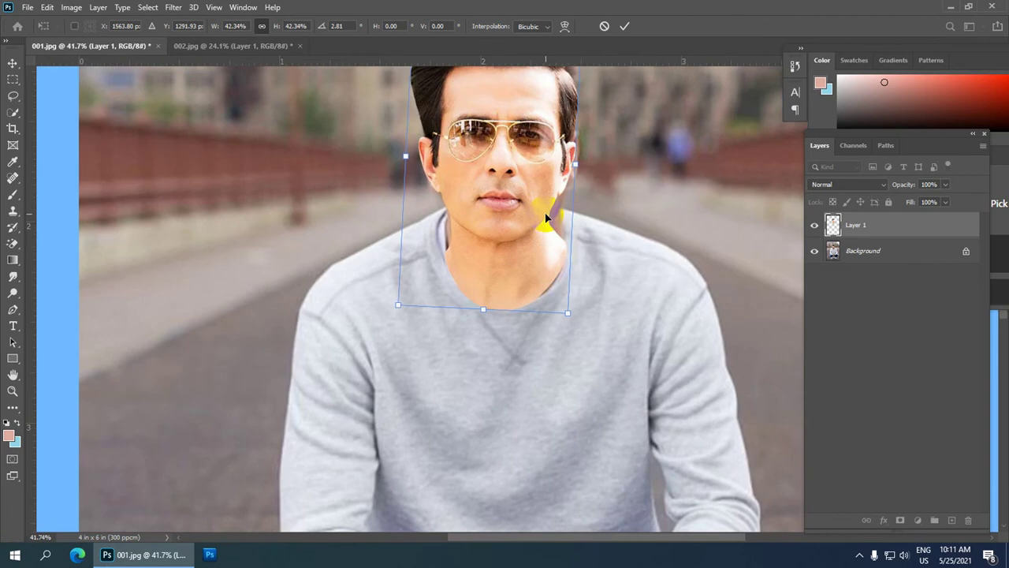
pyautogui.press('Up')
pyautogui.press('Up')
pyautogui.press('Up')
pyautogui.press('Up')
pyautogui.press('Up')
pyautogui.press('Up')
pyautogui.press('Up')
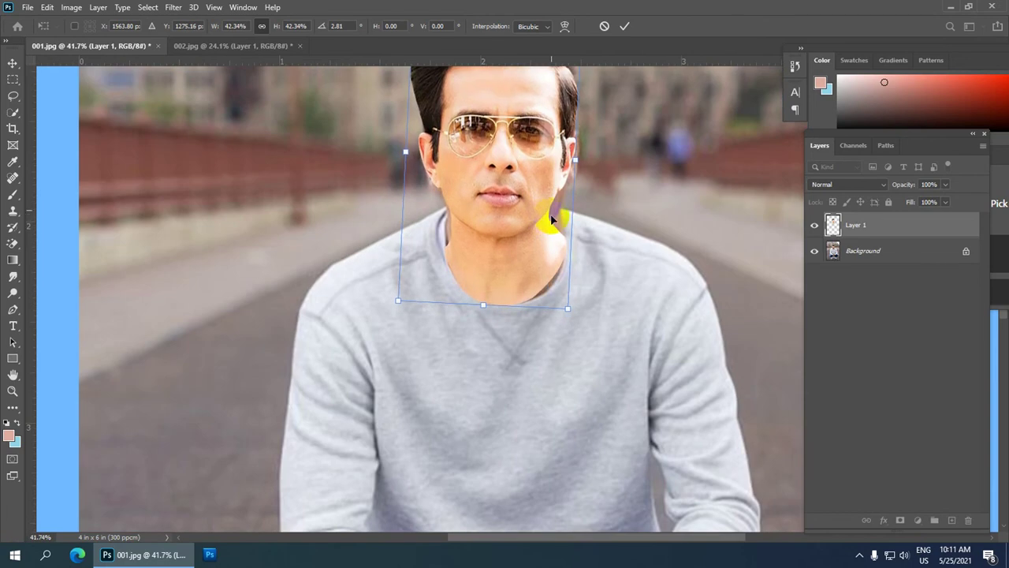
# - Scale the head up to about 44% and adjust its position slightly to the left and upward on the neck
pyautogui.scroll(-5, 574, 139)
pyautogui.scroll(-4, 575, 140)
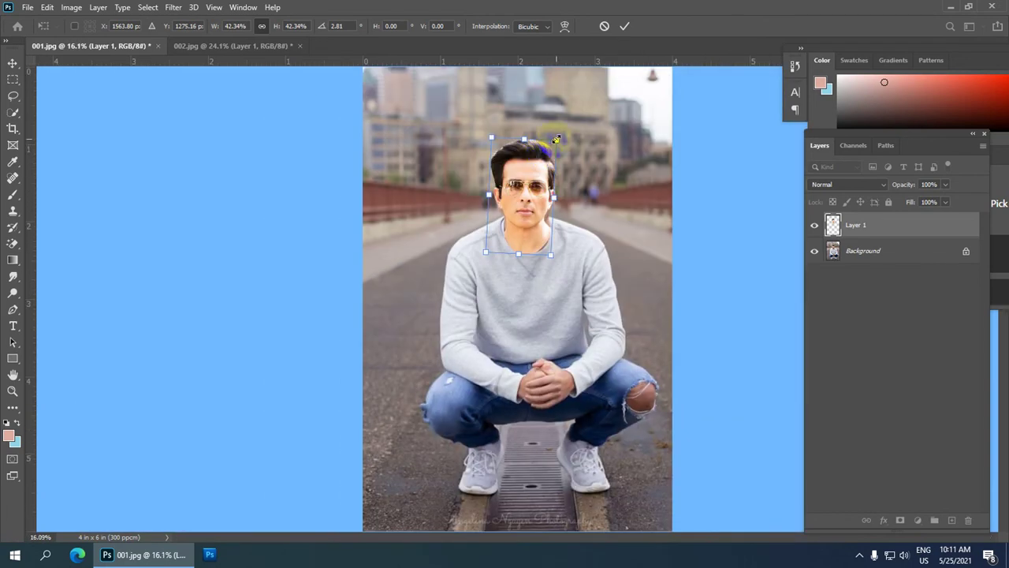
pyautogui.moveTo(557, 140); pyautogui.dragTo(560, 135)
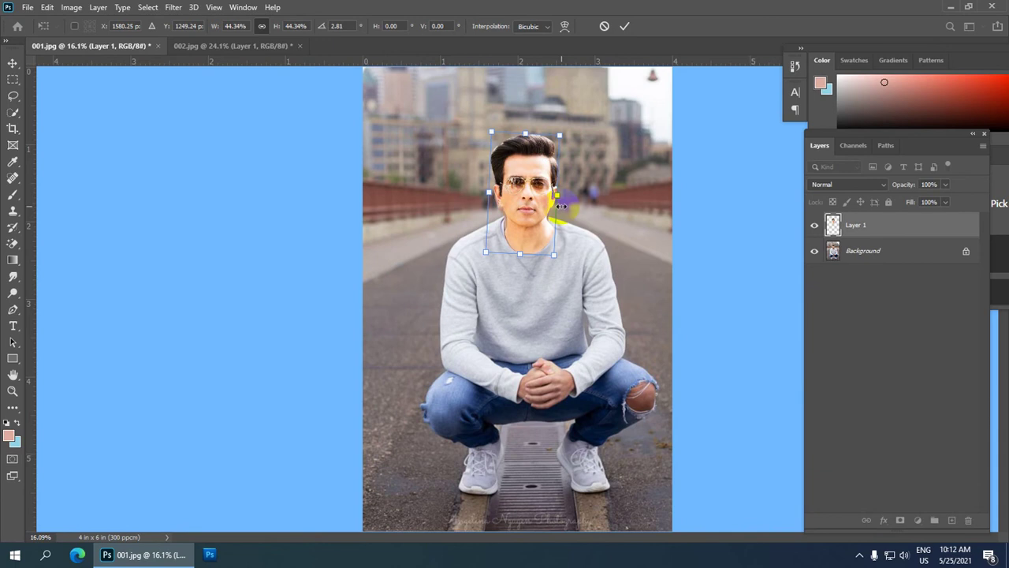
pyautogui.press('Left')
pyautogui.press('Left')
pyautogui.press('Up')
pyautogui.press('Up')
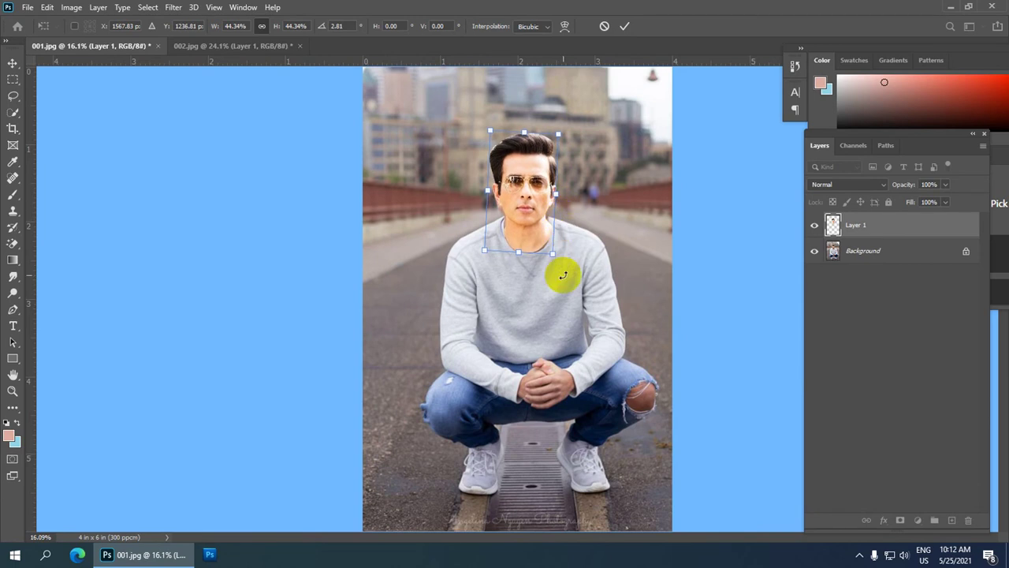
pyautogui.scroll(4, 564, 275)
pyautogui.press('Up')
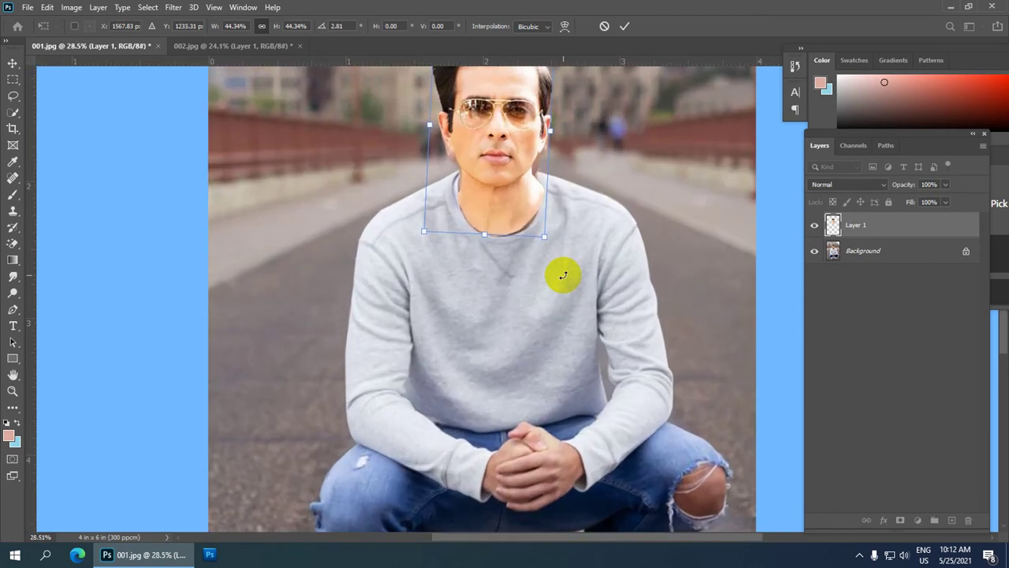
pyautogui.scroll(-3, 563, 276)
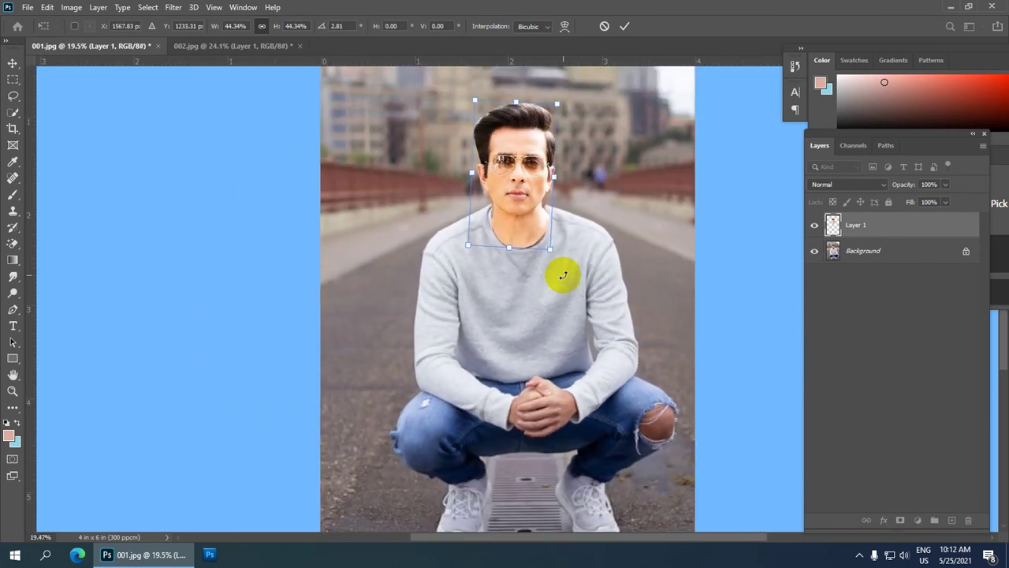
pyautogui.scroll(-1, 579, 211)
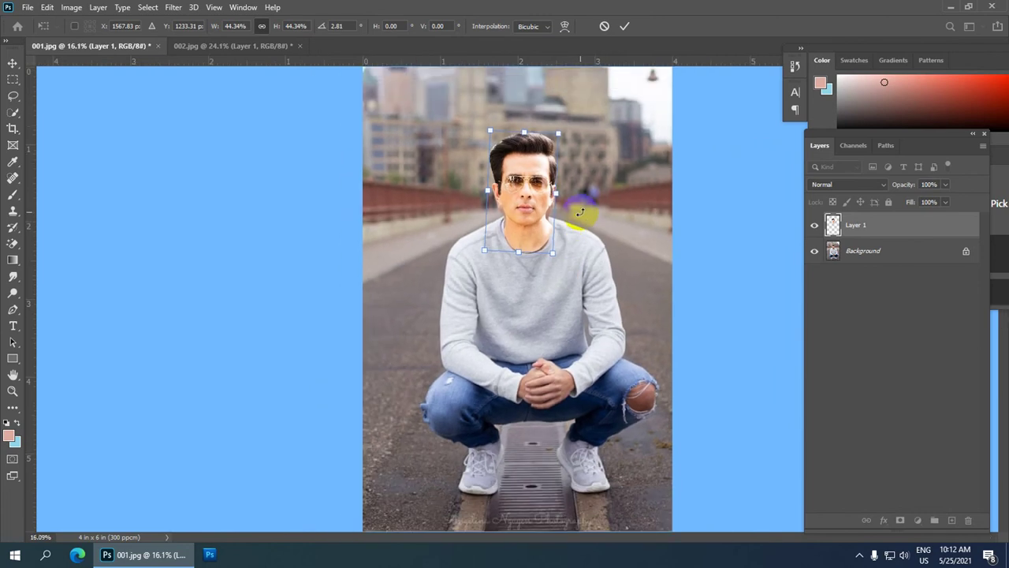
pyautogui.scroll(3, 580, 211)
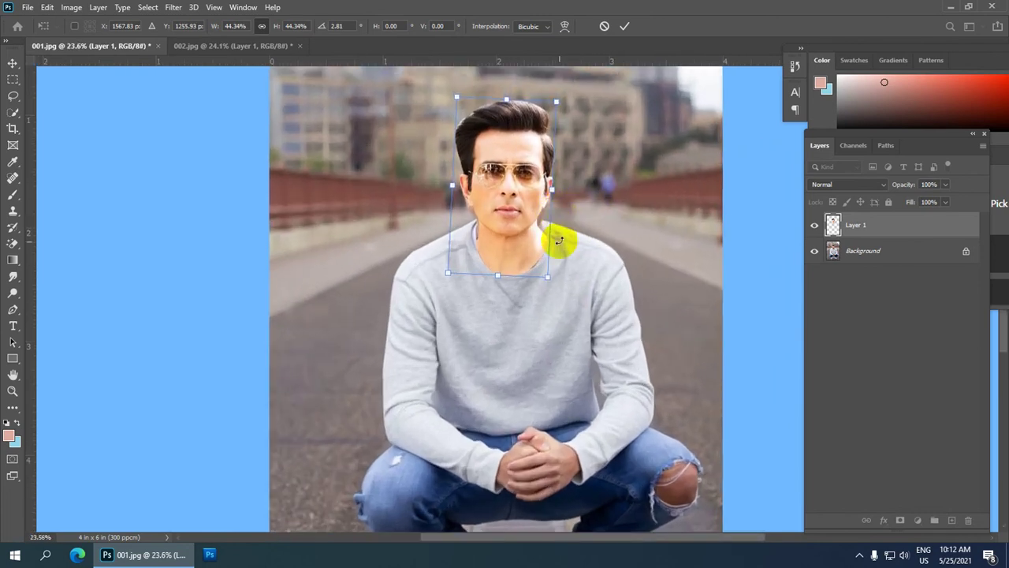
pyautogui.scroll(2, 561, 259)
pyautogui.scroll(-3, 561, 259)
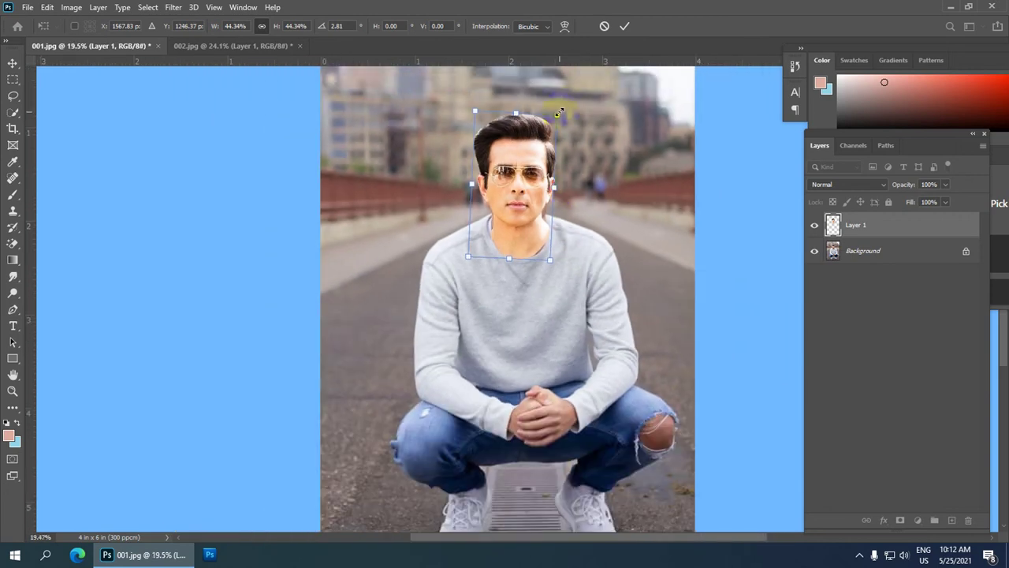
# - Reduce the head to about 41% and nudge it slightly left and up over the neckline
pyautogui.moveTo(559, 113); pyautogui.dragTo(557, 153)
pyautogui.press('Left')
pyautogui.press('Left')
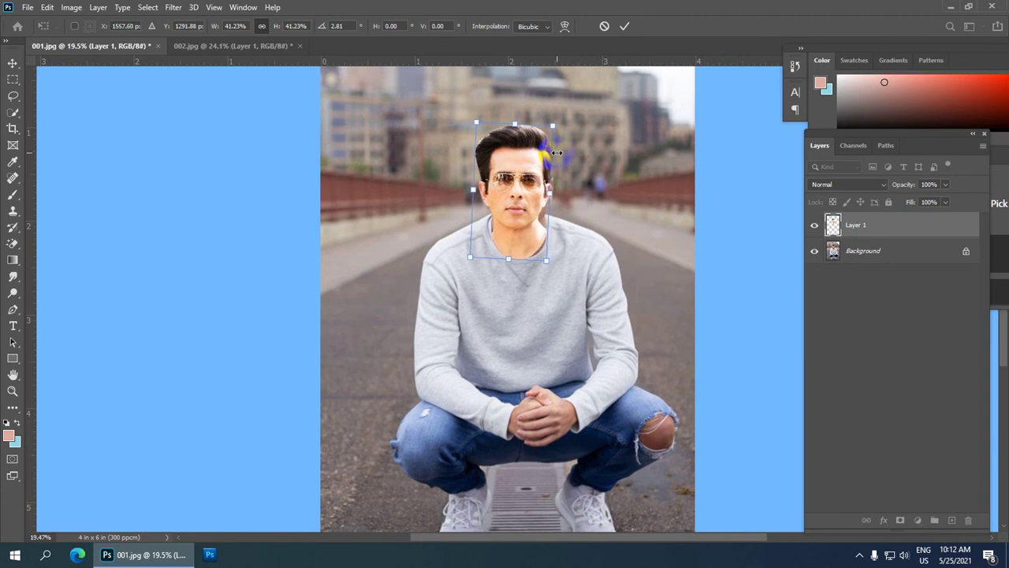
pyautogui.press('Up')
# - Scale the head up slightly to about 41.9% and nudge it a little left and upward
pyautogui.scroll(10, 551, 236)
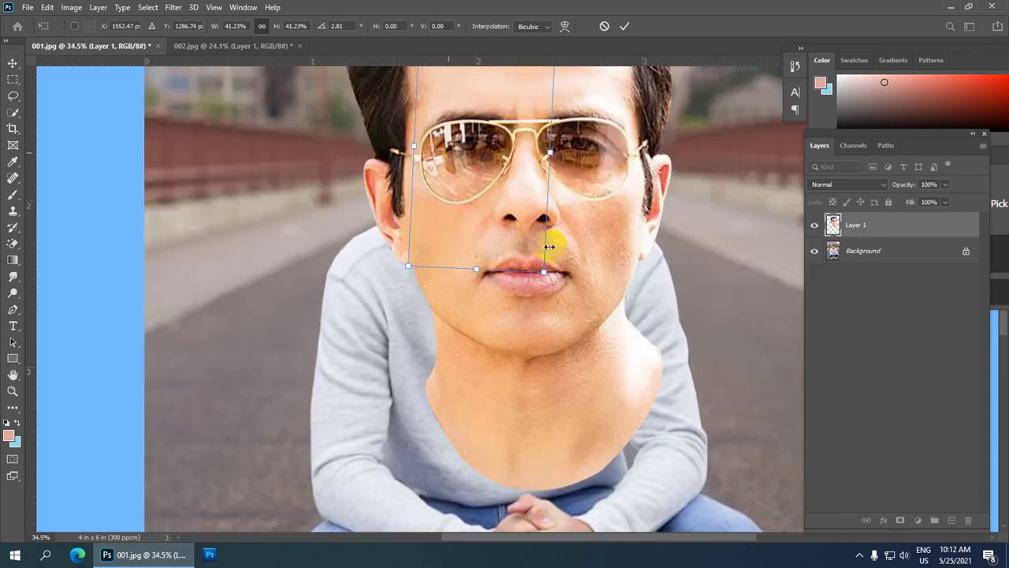
pyautogui.scroll(-5, 552, 197)
pyautogui.scroll(-5, 548, 79)
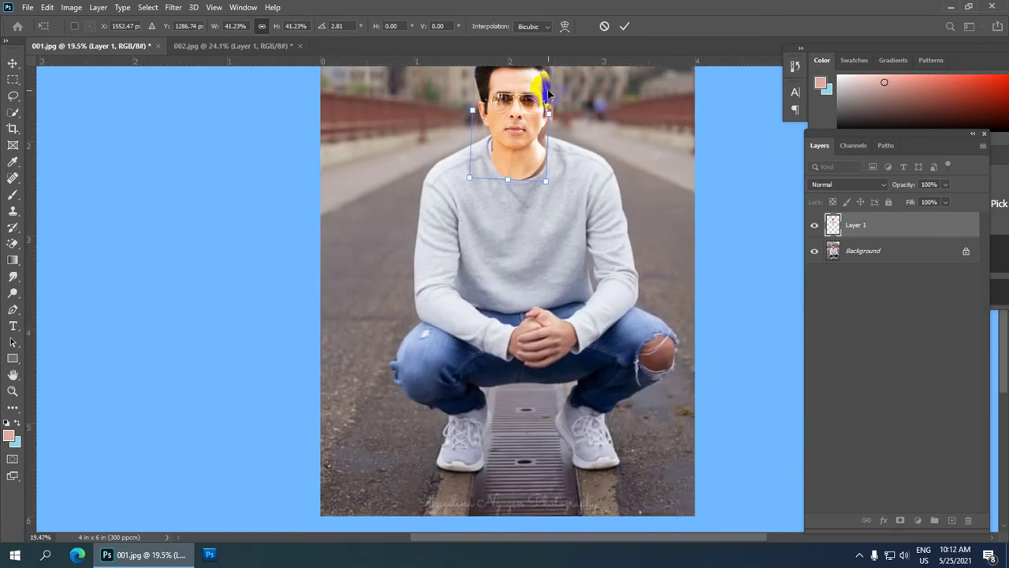
pyautogui.scroll(4, 544, 102)
pyautogui.scroll(4, 533, 177)
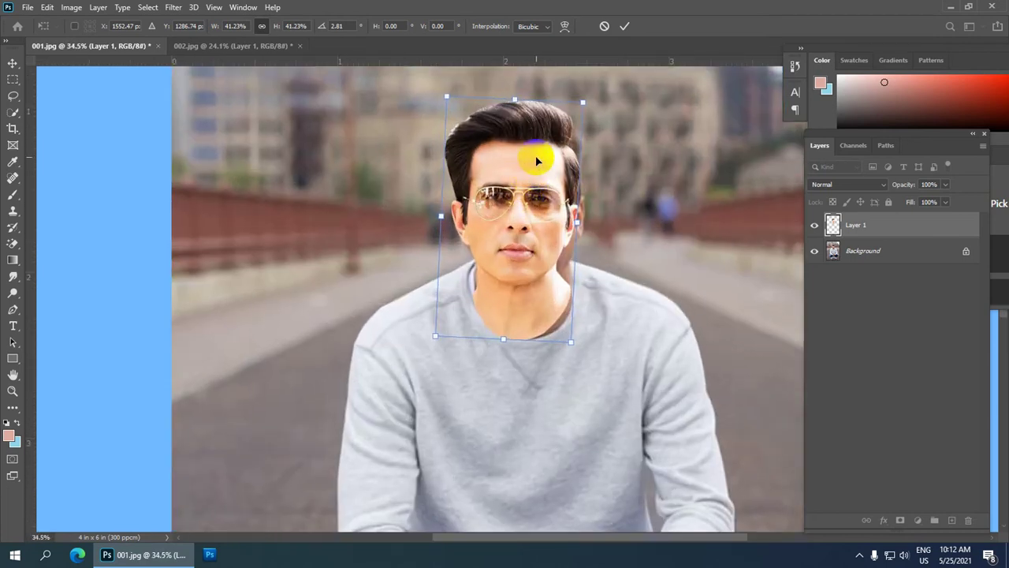
pyautogui.moveTo(595, 92); pyautogui.dragTo(597, 90)
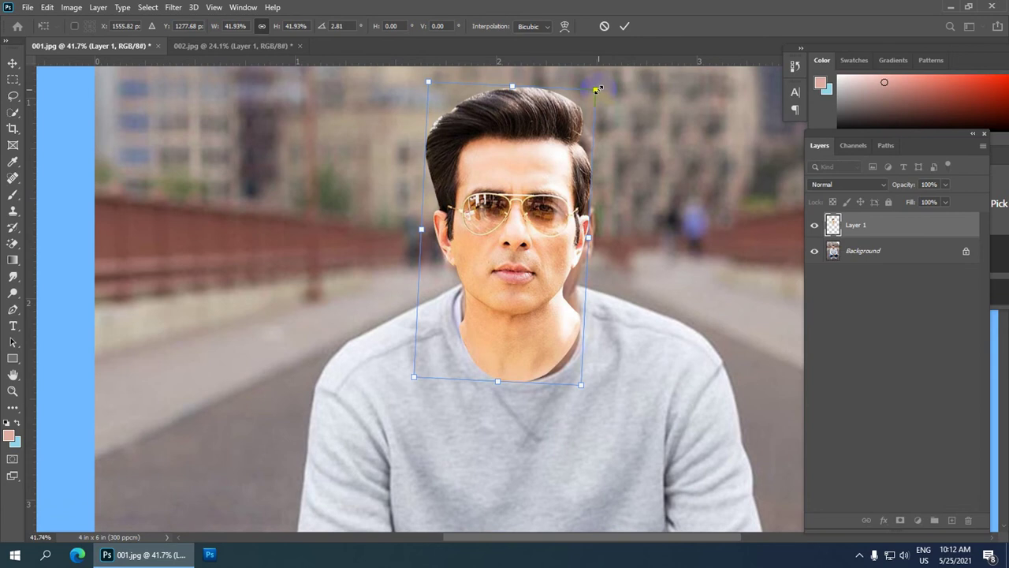
pyautogui.press('Left')
pyautogui.press('Up')
pyautogui.press('Up')
pyautogui.press('Up')
pyautogui.press('Up')
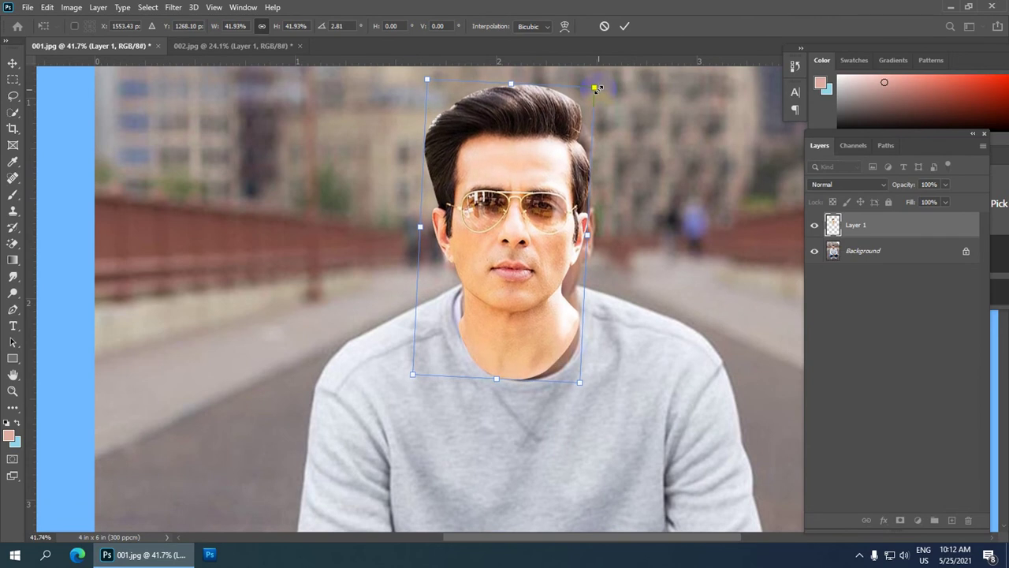
# - Fine-tune the head's horizontal and vertical position over the collar and apply the transformation
pyautogui.press('Right')
pyautogui.press('Right')
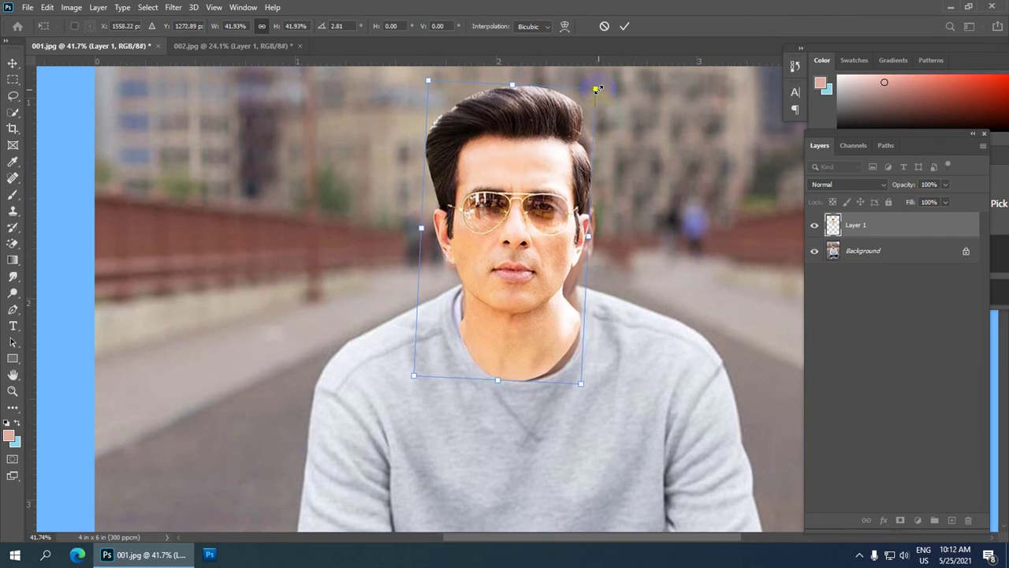
pyautogui.press('Down')
pyautogui.press('Down')
pyautogui.press('Down')
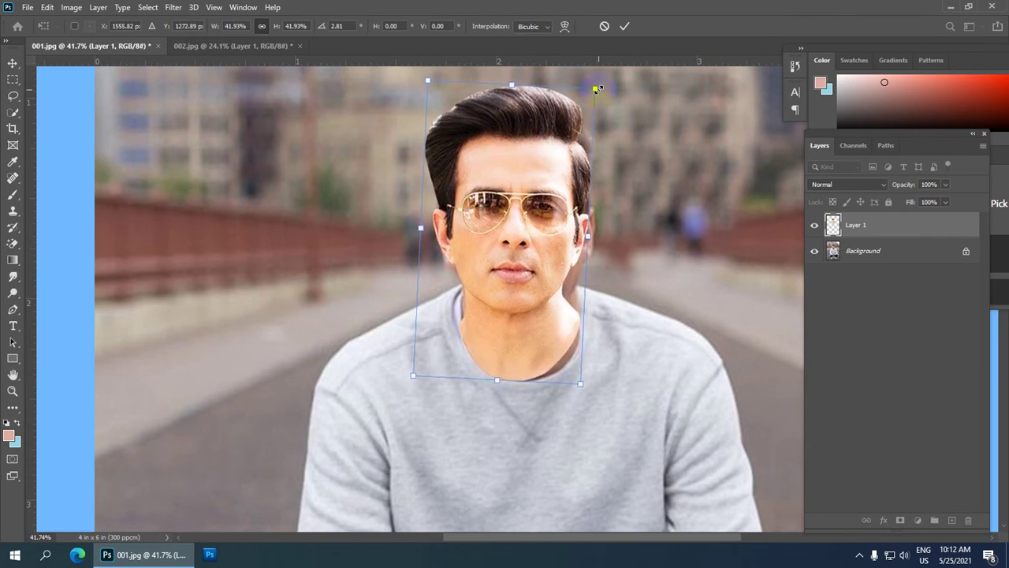
pyautogui.scroll(-1, 619, 111)
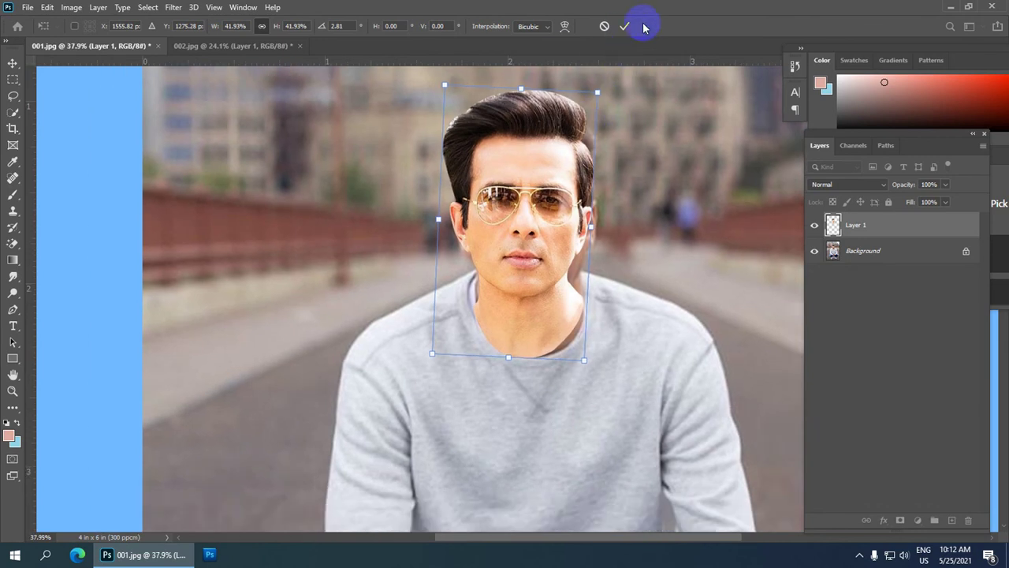
pyautogui.click(625, 26)
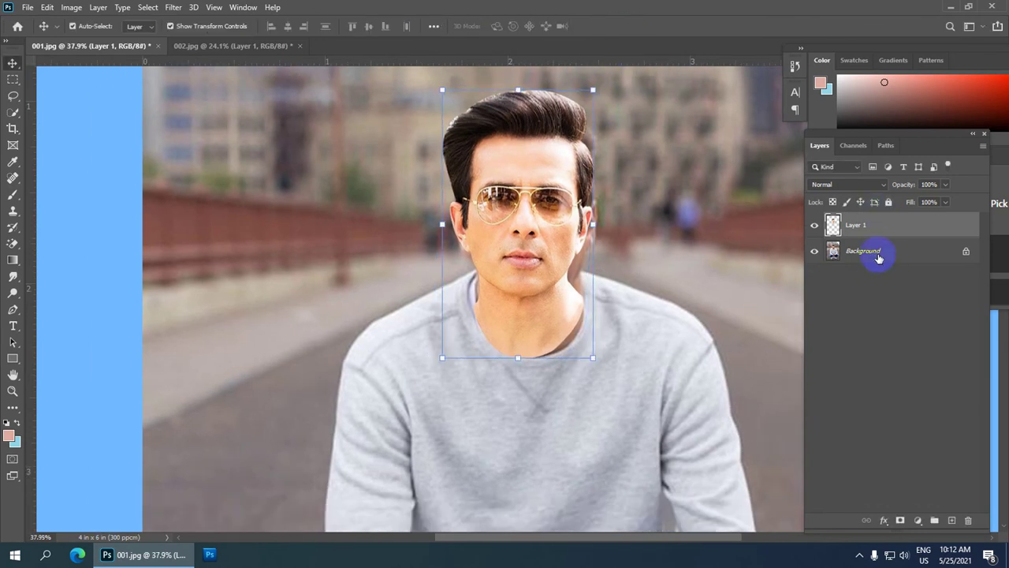
# - Duplicate the Background layer beneath the head layer
pyautogui.click(878, 256)
pyautogui.hotkey('ctrl', 'j')
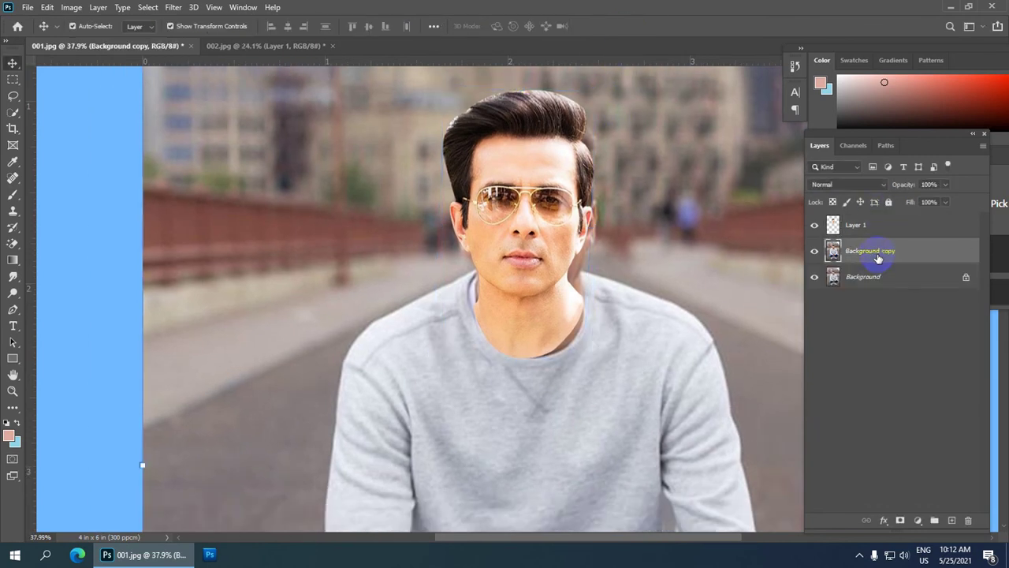
# - Clone blurred scenery over the original ear and cheek beside the new head on the Background copy, using a size 60 Clone Stamp brush
pyautogui.scroll(2, 602, 236)
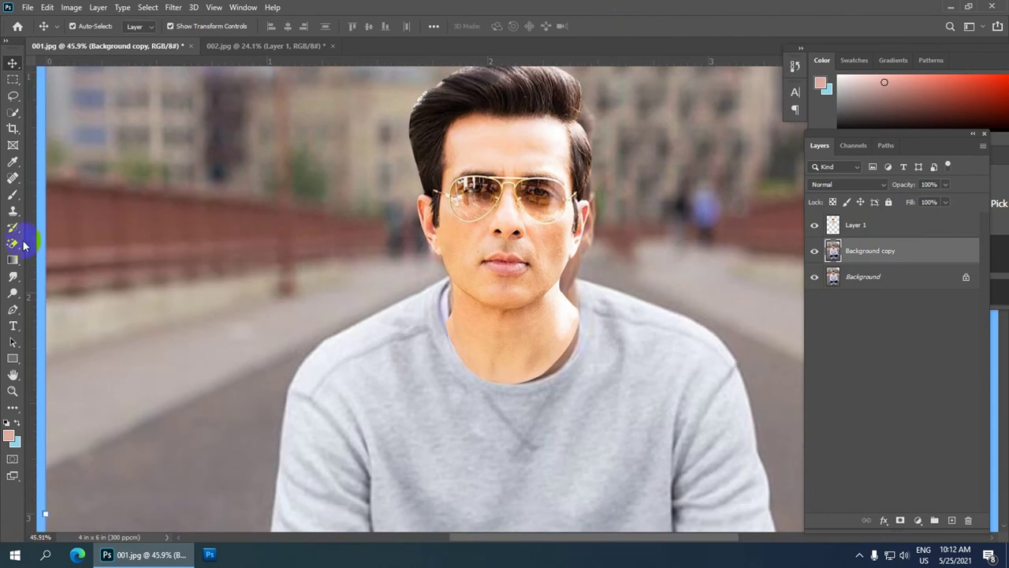
pyautogui.click(12, 213)
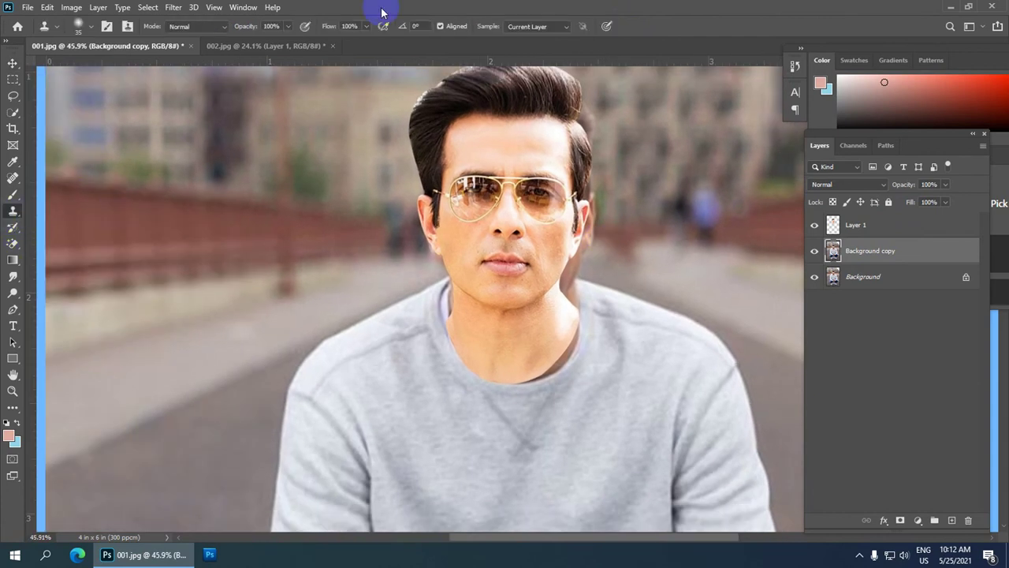
pyautogui.scroll(4, 656, 250)
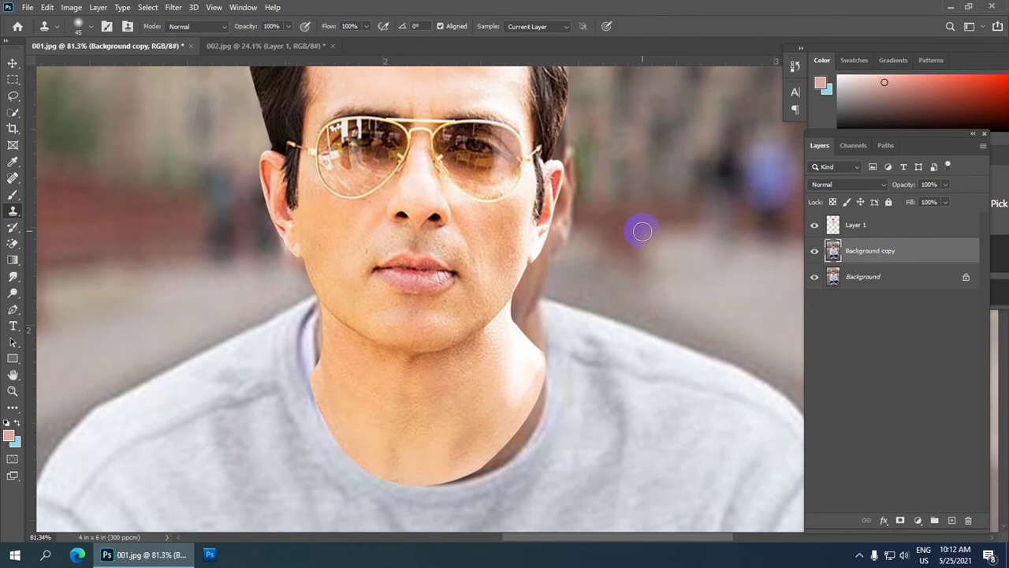
pyautogui.press(']')
pyautogui.press(']')
pyautogui.scroll(-2, 616, 158)
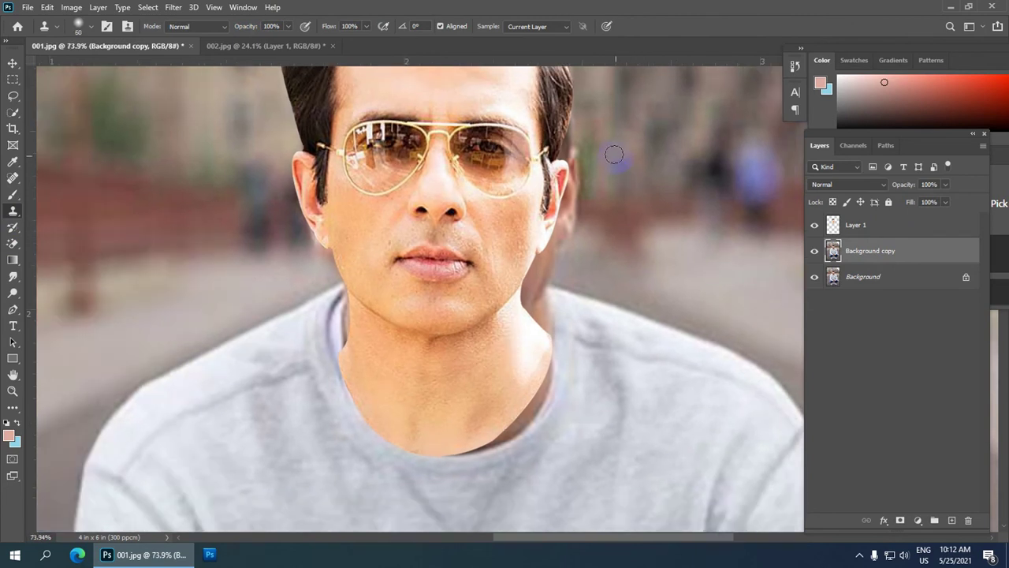
pyautogui.scroll(2, 614, 155)
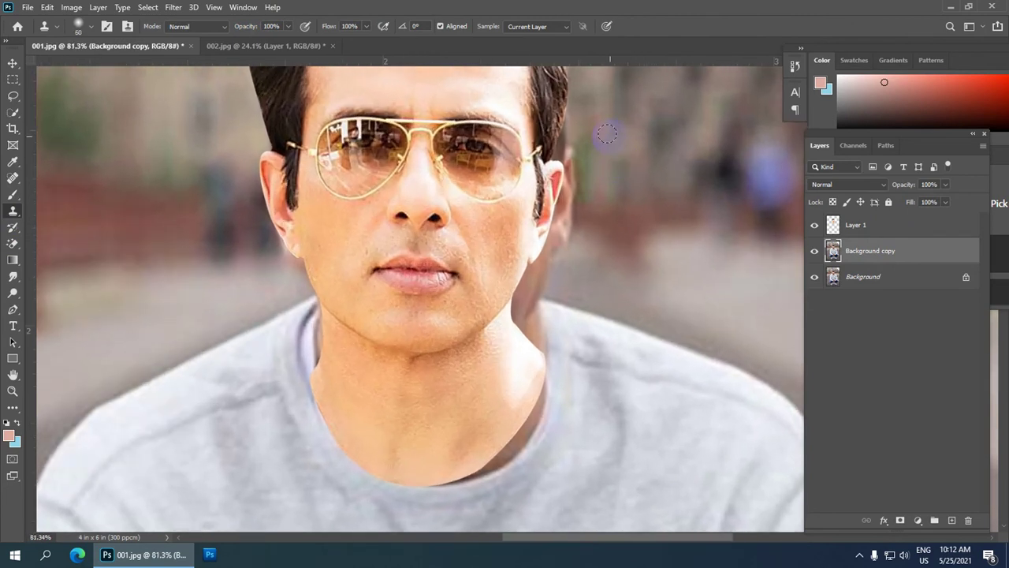
pyautogui.moveTo(570, 145)
pyautogui.mouseDown()
pyautogui.moveTo(602, 150)
pyautogui.moveTo(571, 183)
pyautogui.moveTo(544, 265)
pyautogui.moveTo(582, 253)
pyautogui.moveTo(516, 291)
pyautogui.moveTo(530, 270)
pyautogui.moveTo(547, 280)
pyautogui.moveTo(568, 254)
pyautogui.moveTo(583, 195)
pyautogui.moveTo(567, 256)
pyautogui.moveTo(591, 226)
pyautogui.moveTo(644, 229)
pyautogui.moveTo(611, 233)
pyautogui.moveTo(574, 246)
pyautogui.mouseUp()
pyautogui.keyDown('alt'); pyautogui.click(642, 228); pyautogui.keyUp('alt')
pyautogui.scroll(-10, 599, 227)
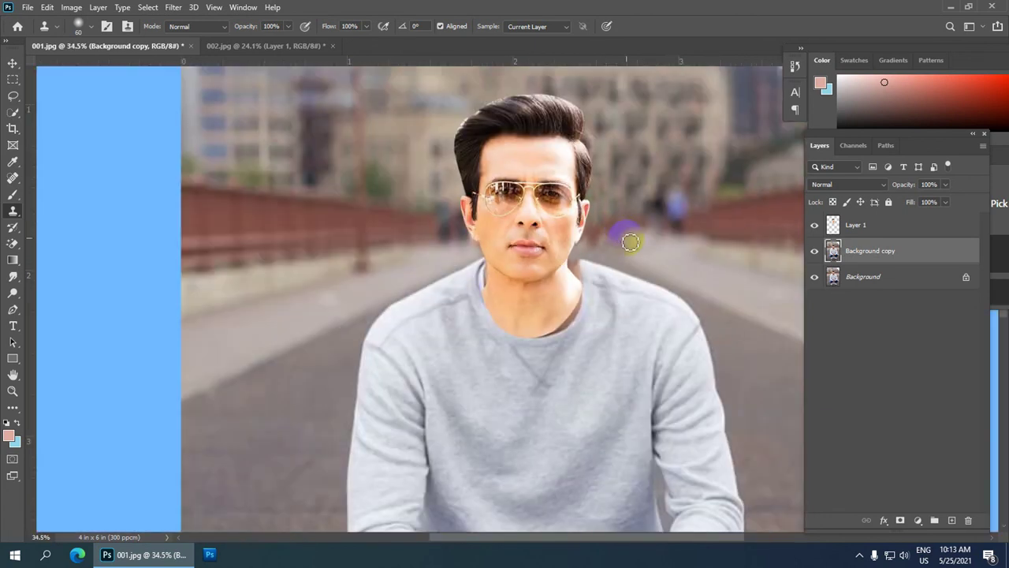
# - Clone blurred pathway over the remaining traces beside the ear and jaw above the shoulder on the Background copy
pyautogui.scroll(2, 645, 284)
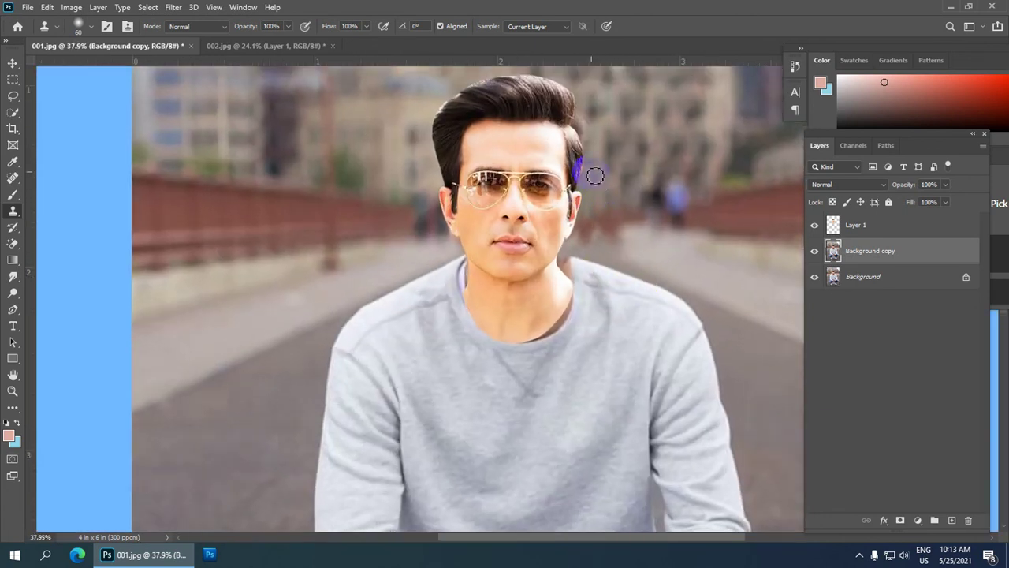
pyautogui.scroll(-2, 581, 178)
pyautogui.scroll(2, 507, 189)
pyautogui.scroll(4, 517, 193)
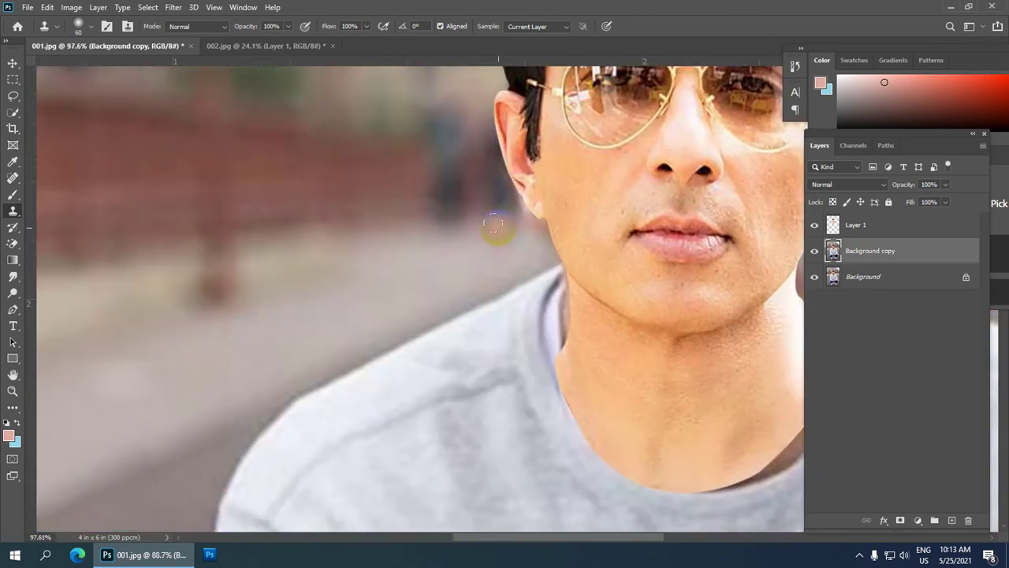
pyautogui.scroll(-2, 499, 244)
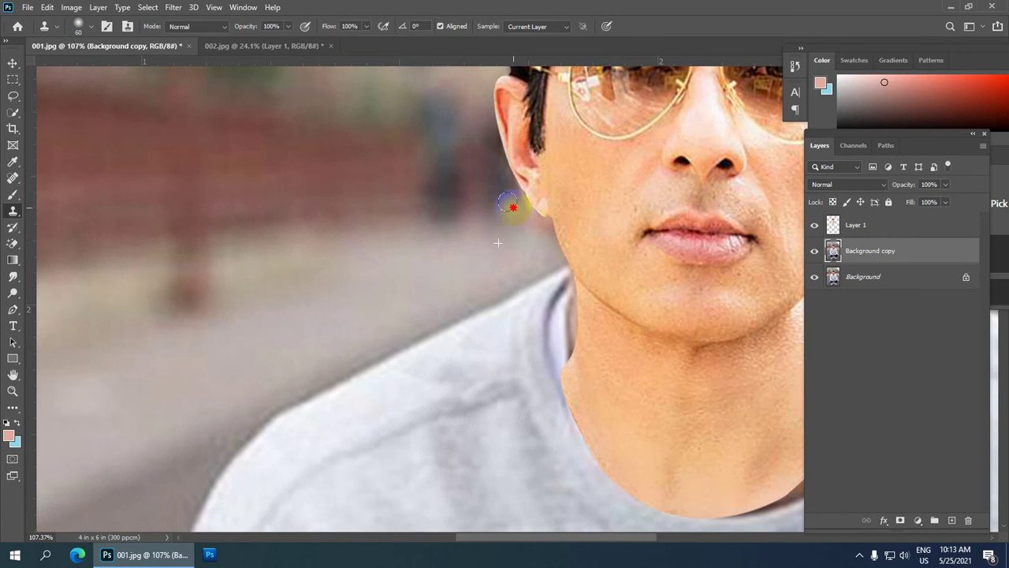
pyautogui.scroll(-2, 618, 183)
# - Scale the head on Layer 1 up proportionally to 103.70% and apply the transformation
pyautogui.scroll(-5, 618, 183)
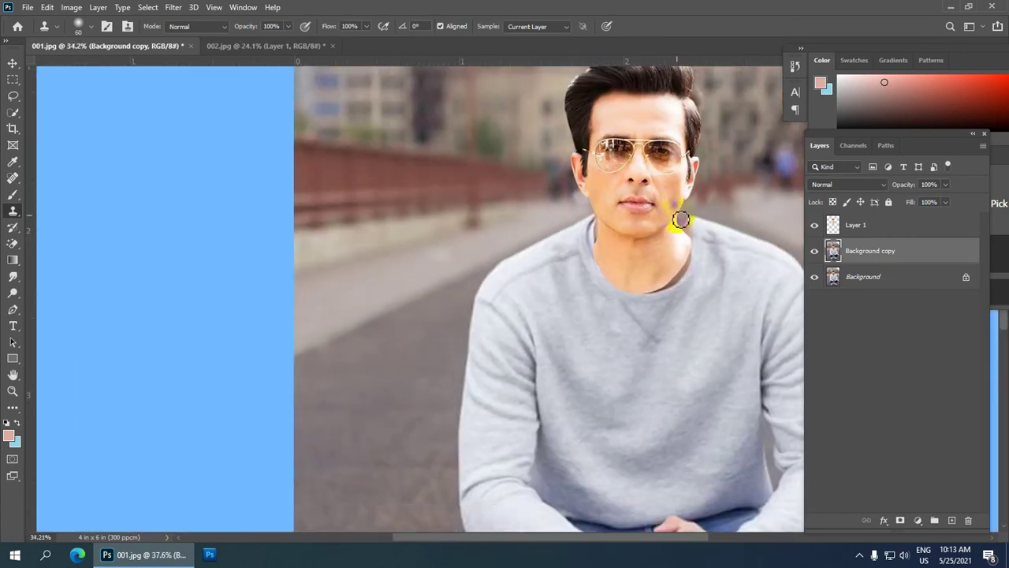
pyautogui.scroll(-1, 539, 286)
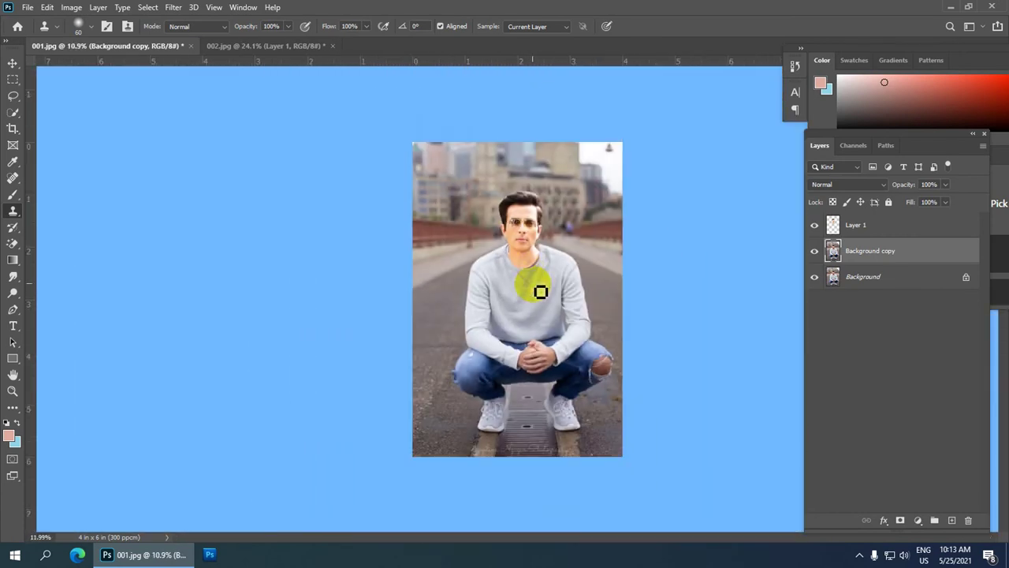
pyautogui.scroll(5, 556, 218)
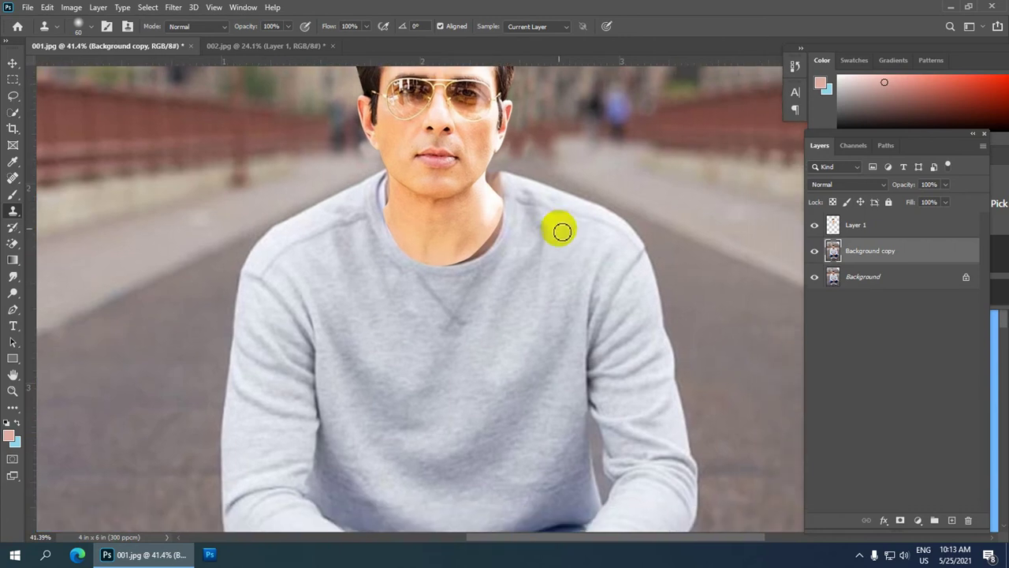
pyautogui.scroll(-4, 561, 228)
pyautogui.press('v')
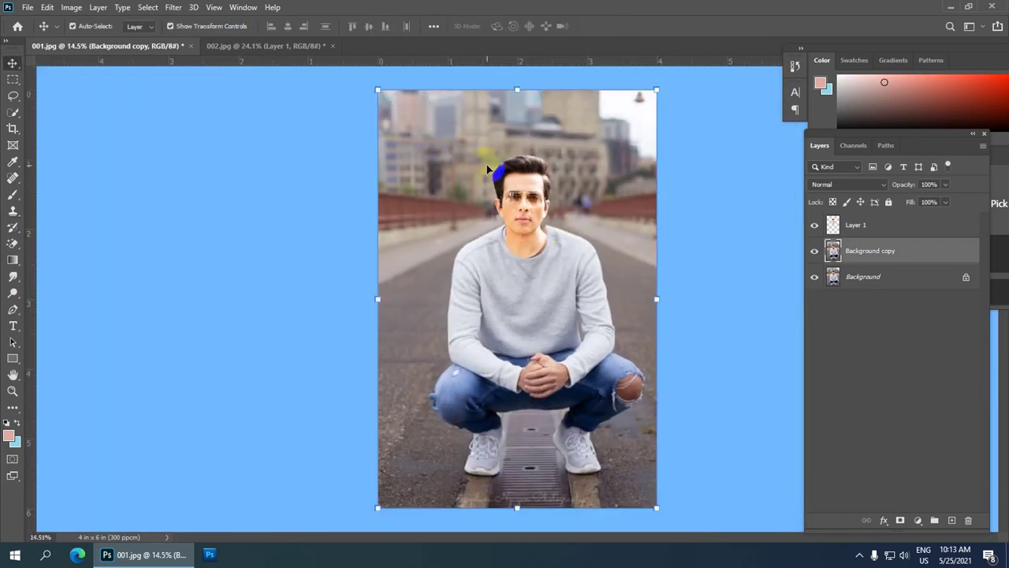
pyautogui.click(522, 188)
pyautogui.click(551, 155)
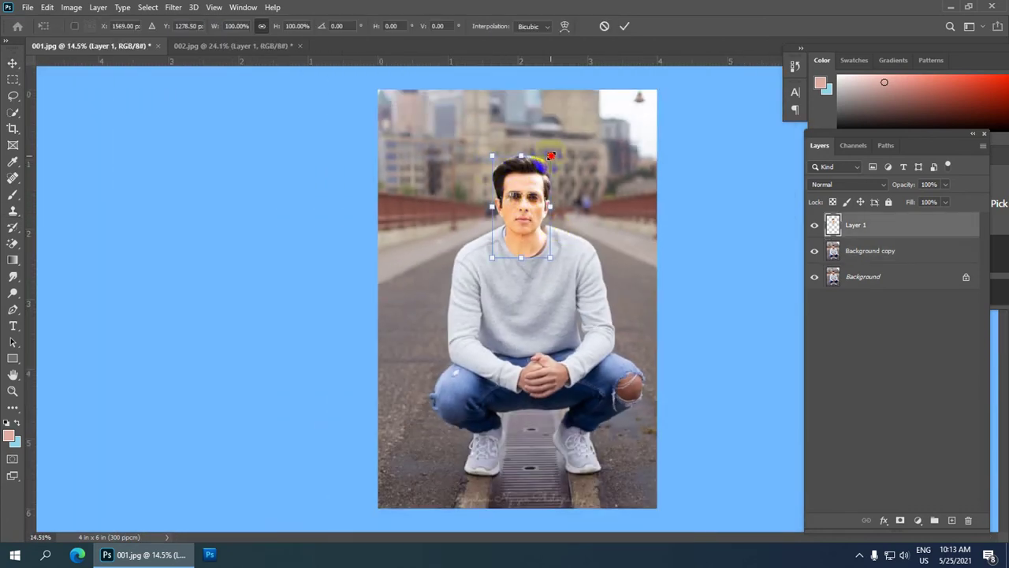
pyautogui.moveTo(550, 156); pyautogui.dragTo(554, 153)
pyautogui.scroll(2, 541, 193)
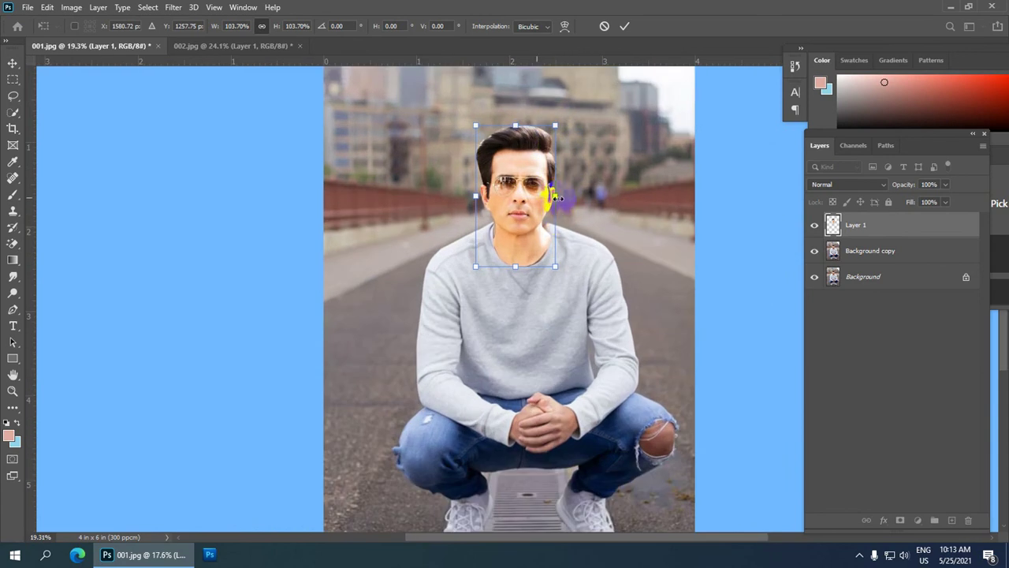
pyautogui.scroll(1, 562, 224)
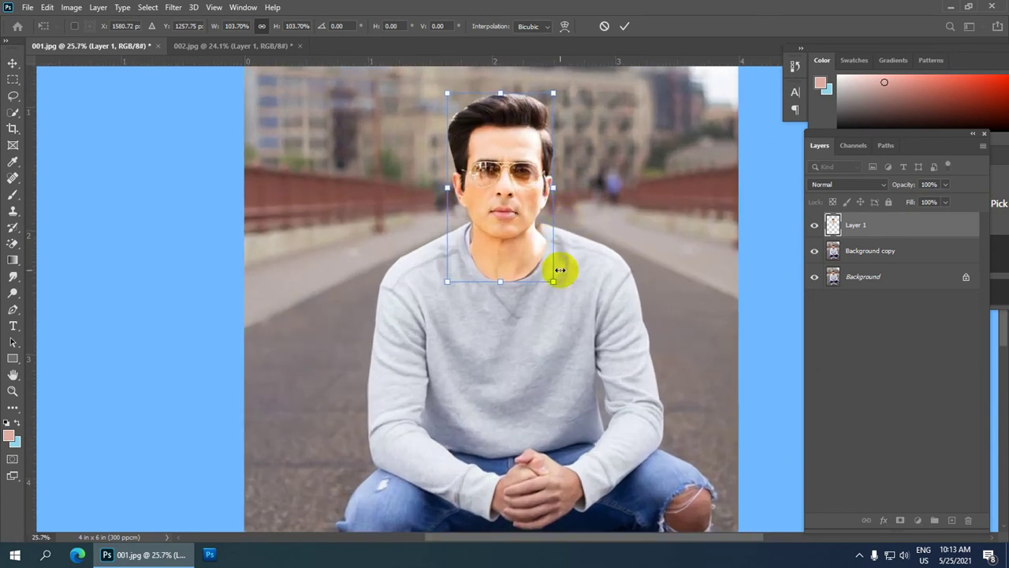
pyautogui.scroll(1, 560, 270)
pyautogui.click(624, 26)
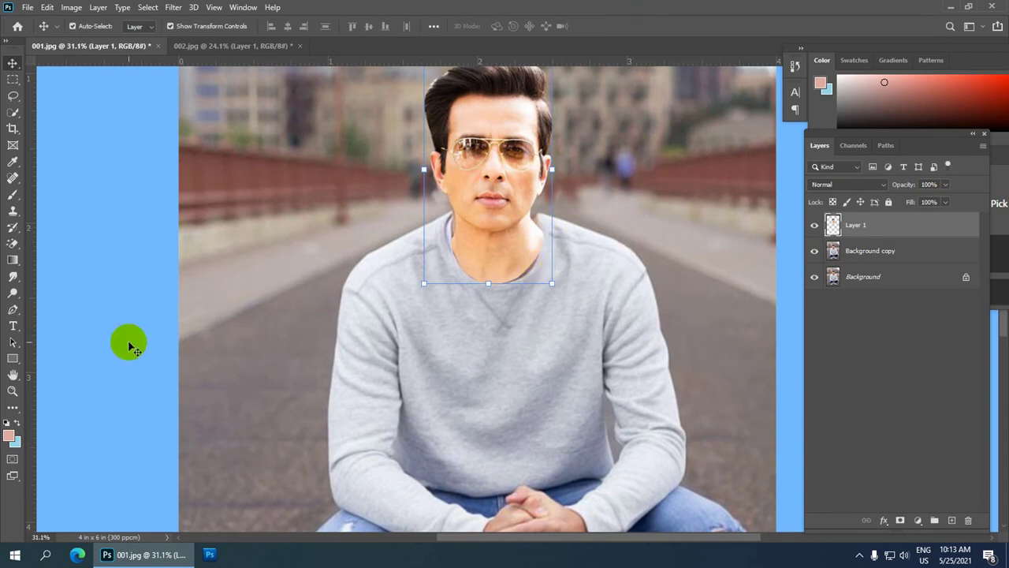
# - Outline the neck's overlap on the collar with the Pen tool, select it with a 1-pixel feather, and delete it from Layer 1
pyautogui.click(12, 309)
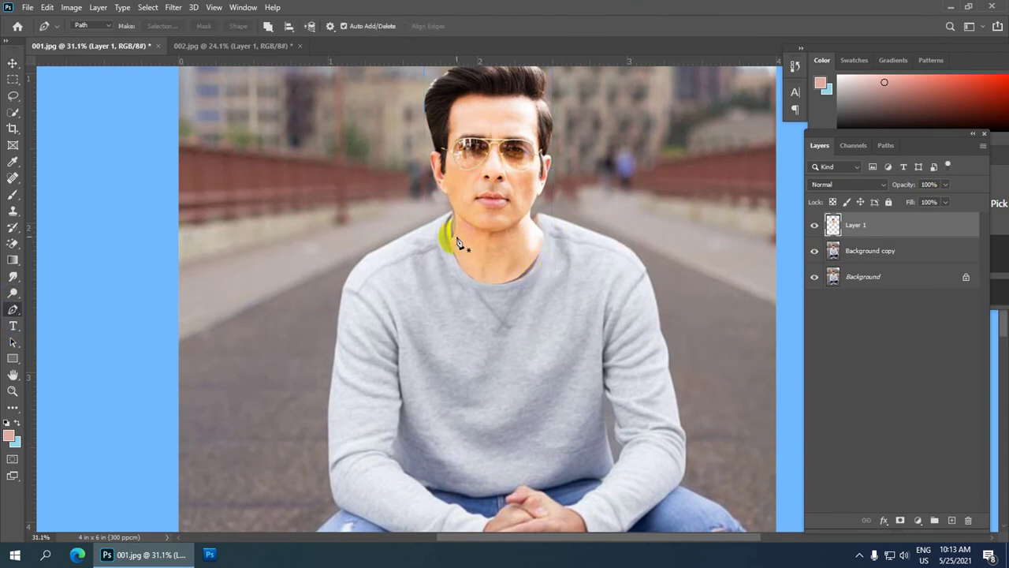
pyautogui.scroll(1, 608, 244)
pyautogui.scroll(1, 532, 221)
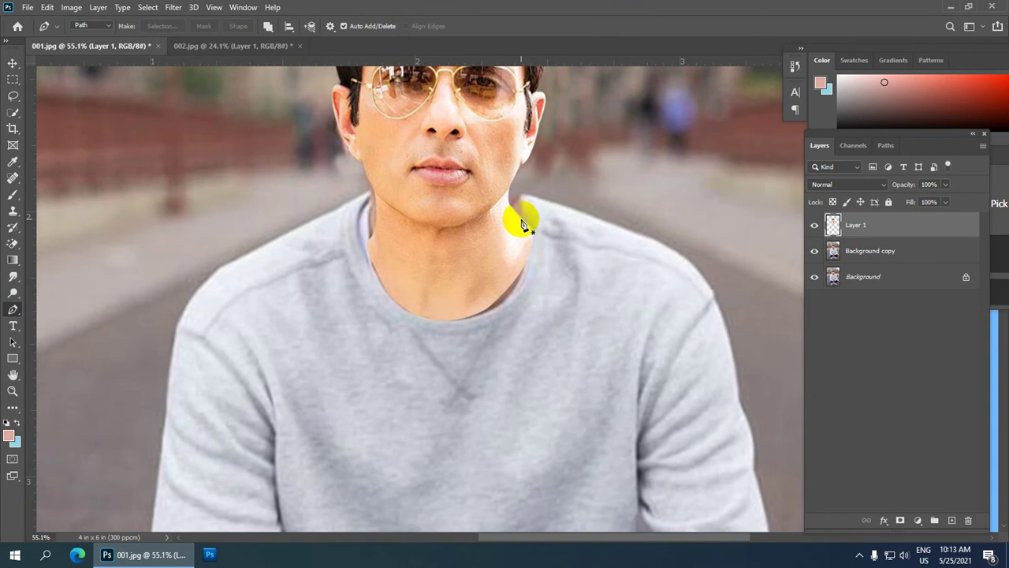
pyautogui.click(522, 219)
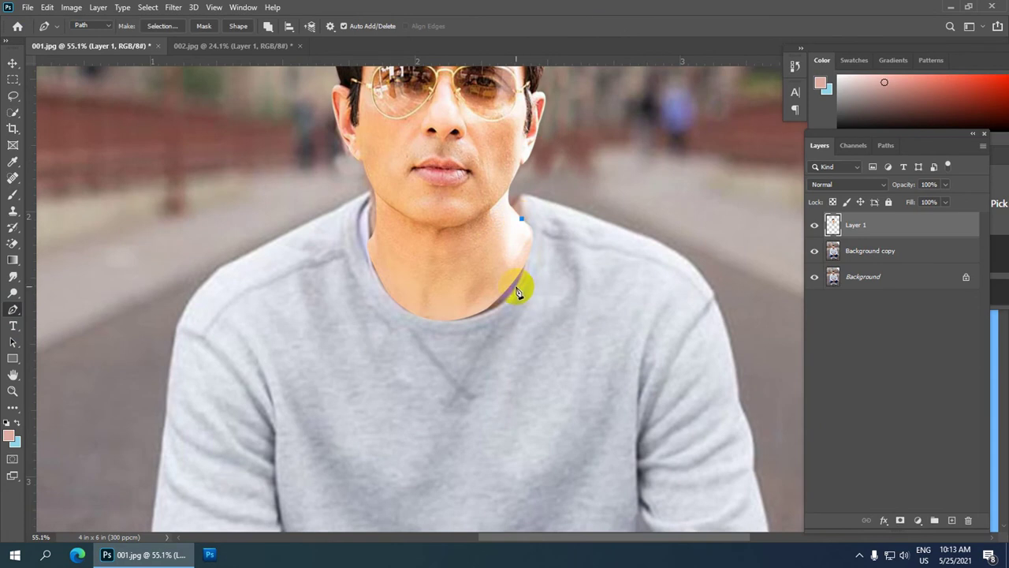
pyautogui.moveTo(516, 288); pyautogui.dragTo(496, 338)
pyautogui.click(534, 283)
pyautogui.click(567, 249)
pyautogui.click(548, 195)
pyautogui.click(521, 219)
pyautogui.rightClick(541, 232)
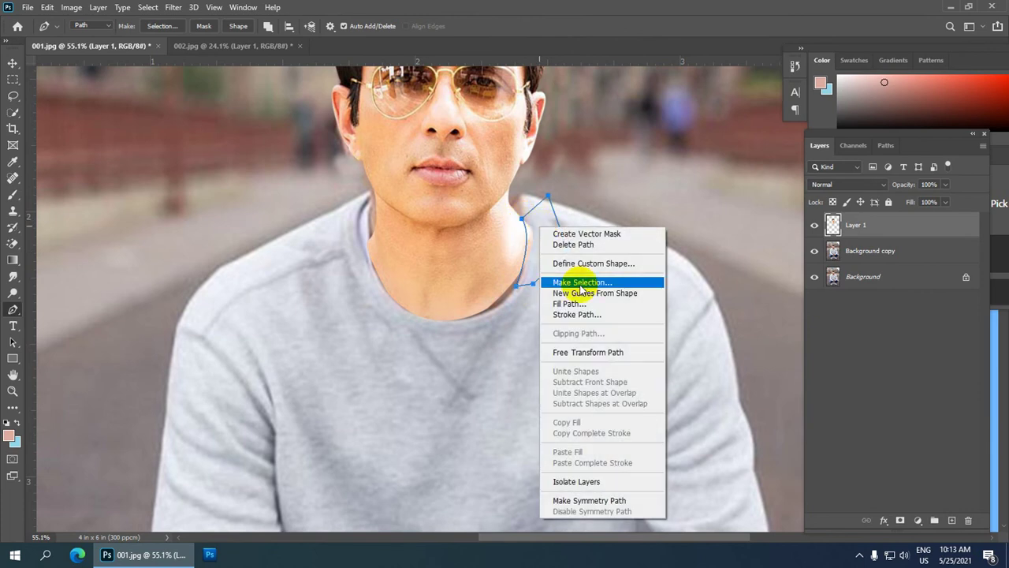
pyautogui.click(603, 282)
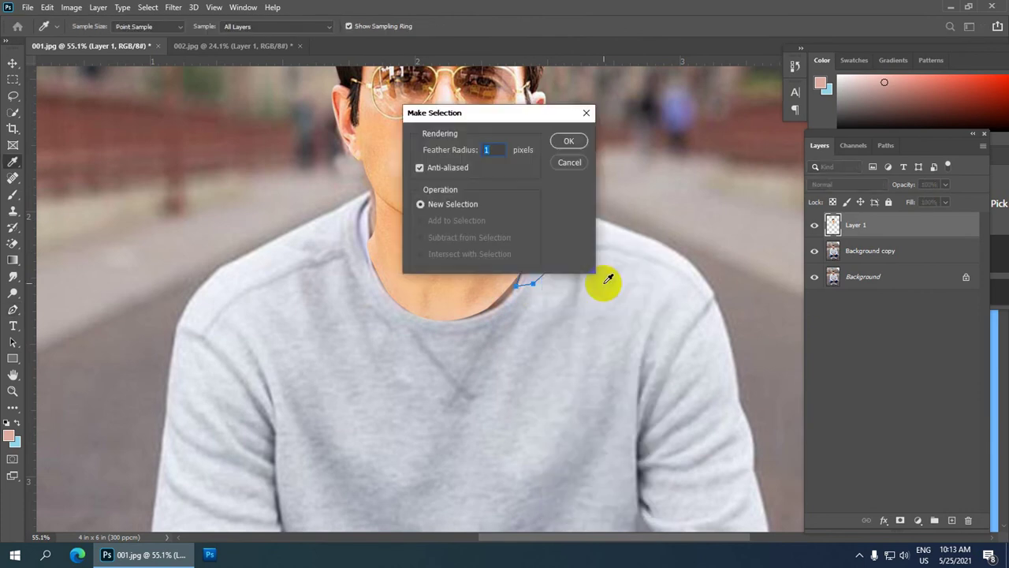
pyautogui.press('Return')
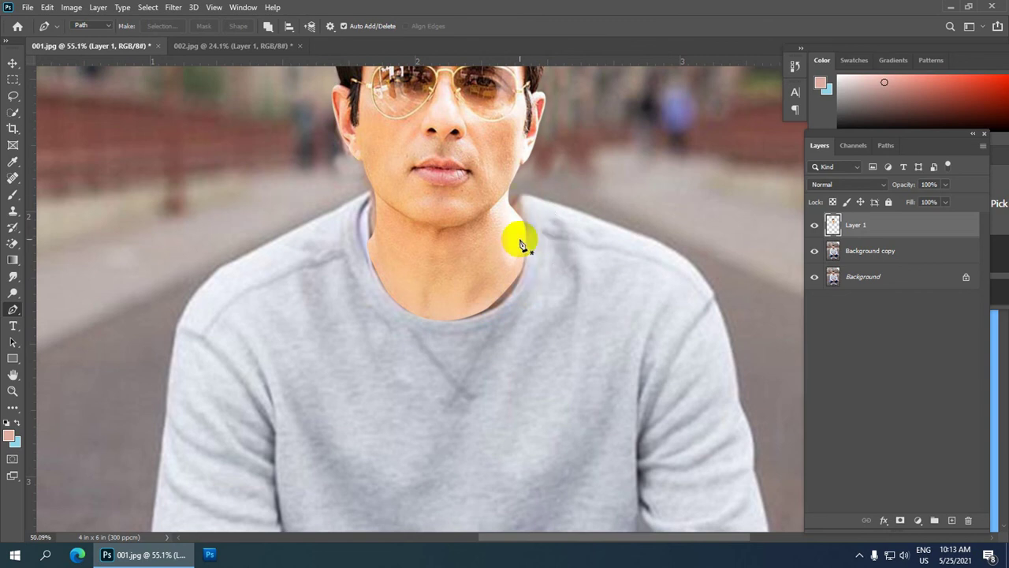
# - Add a layer mask to the head layer and paint black along the neck's edge inside the collar with a size 50 brush
pyautogui.scroll(-5, 516, 237)
pyautogui.scroll(-2, 496, 257)
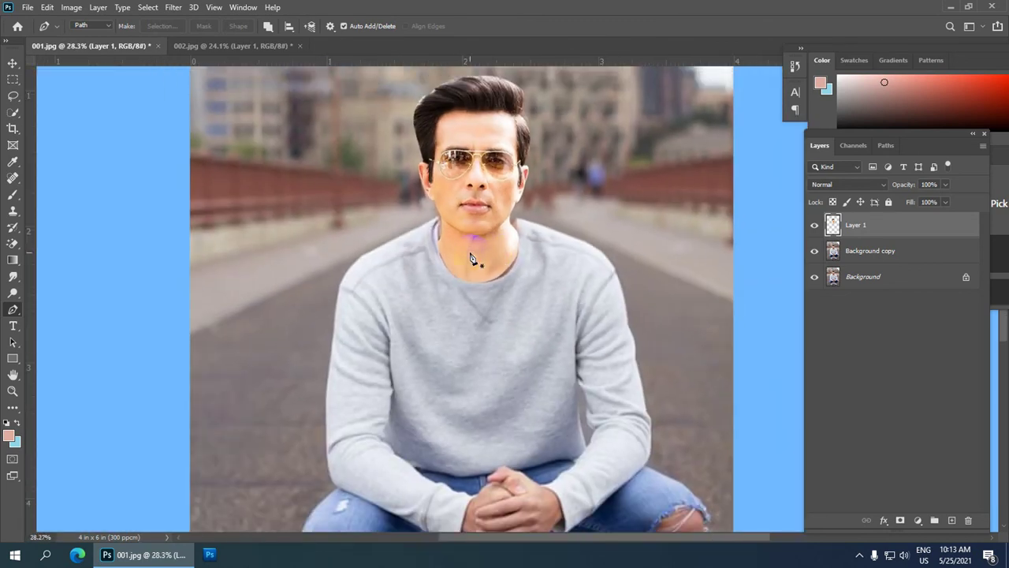
pyautogui.scroll(4, 483, 264)
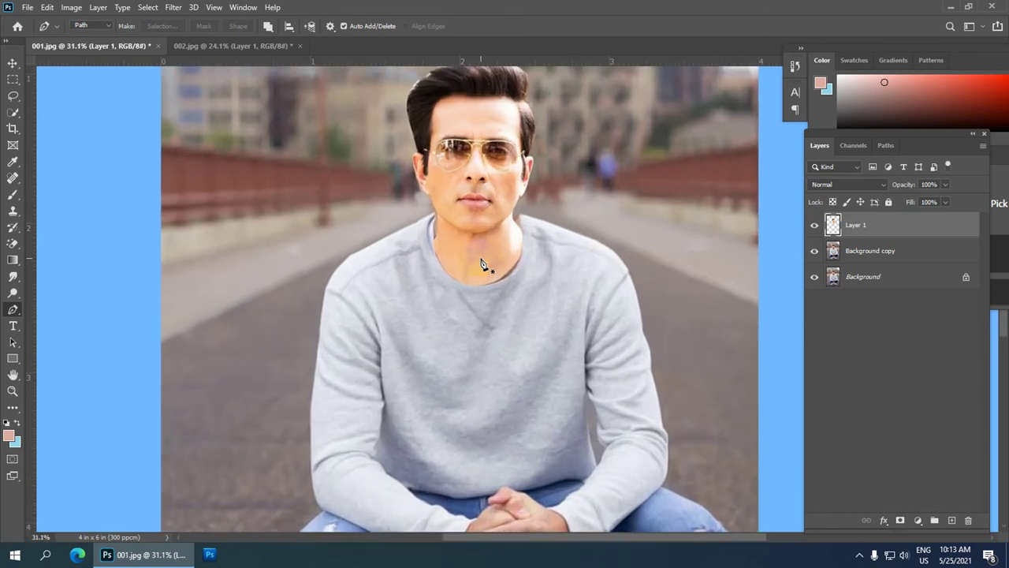
pyautogui.scroll(-3, 484, 265)
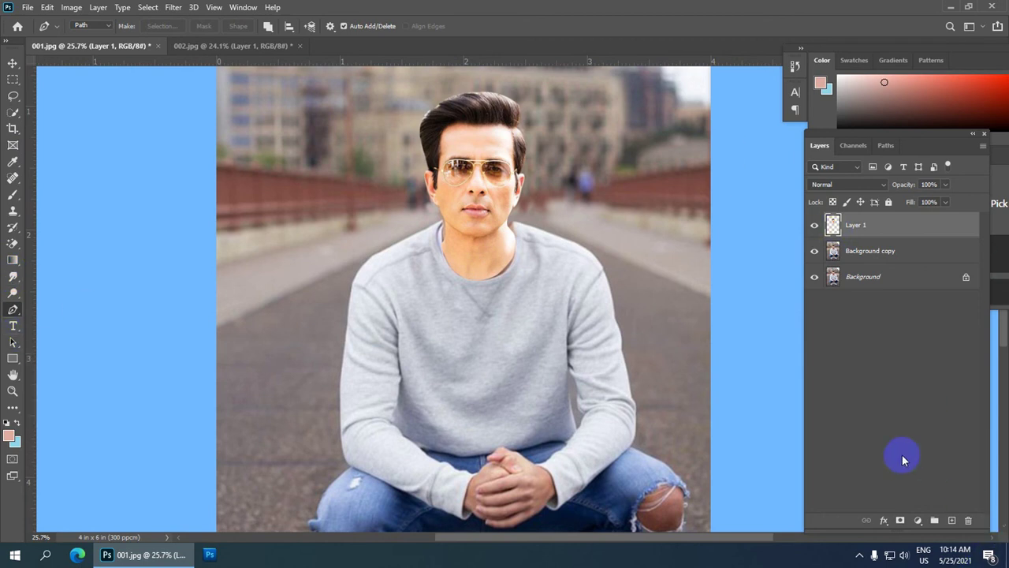
pyautogui.click(900, 520)
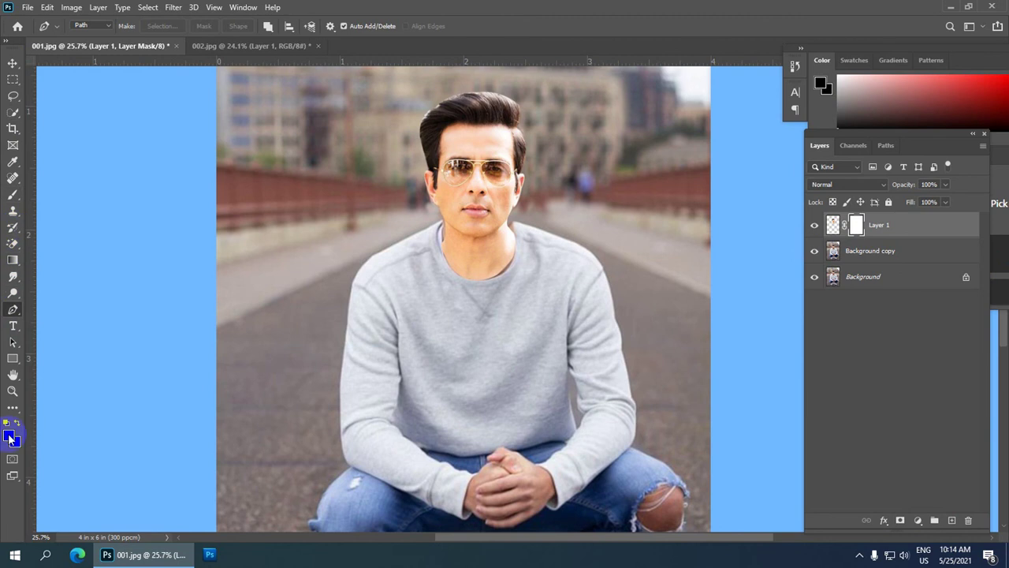
pyautogui.click(12, 195)
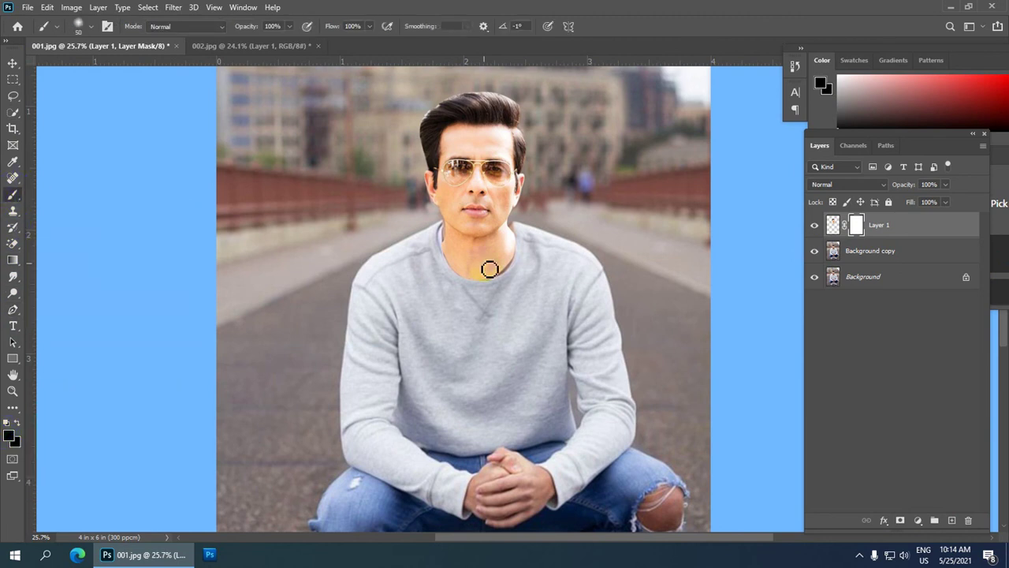
pyautogui.scroll(3, 435, 255)
pyautogui.moveTo(417, 243)
pyautogui.mouseDown()
pyautogui.moveTo(413, 230)
pyautogui.moveTo(442, 295)
pyautogui.moveTo(488, 320)
pyautogui.moveTo(532, 326)
pyautogui.moveTo(590, 293)
pyautogui.moveTo(613, 261)
pyautogui.moveTo(617, 212)
pyautogui.moveTo(604, 203)
pyautogui.moveTo(600, 270)
pyautogui.moveTo(618, 203)
pyautogui.mouseUp()
pyautogui.scroll(-4, 618, 202)
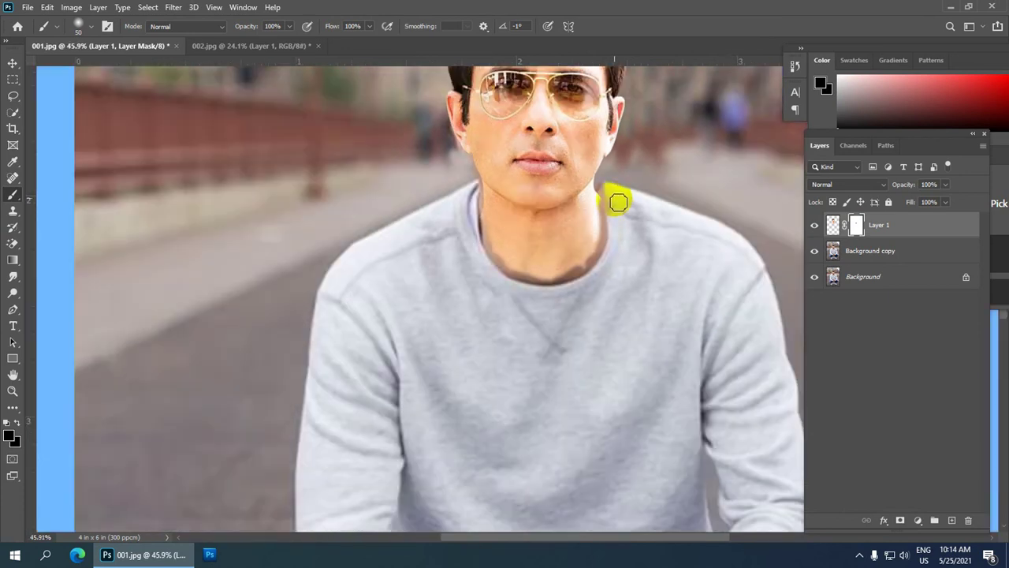
# - Set the mask brush to size 35 with 20% opacity and 30% flow for softening the hair edges
pyautogui.scroll(3, 545, 118)
pyautogui.moveTo(551, 93); pyautogui.dragTo(492, 286)
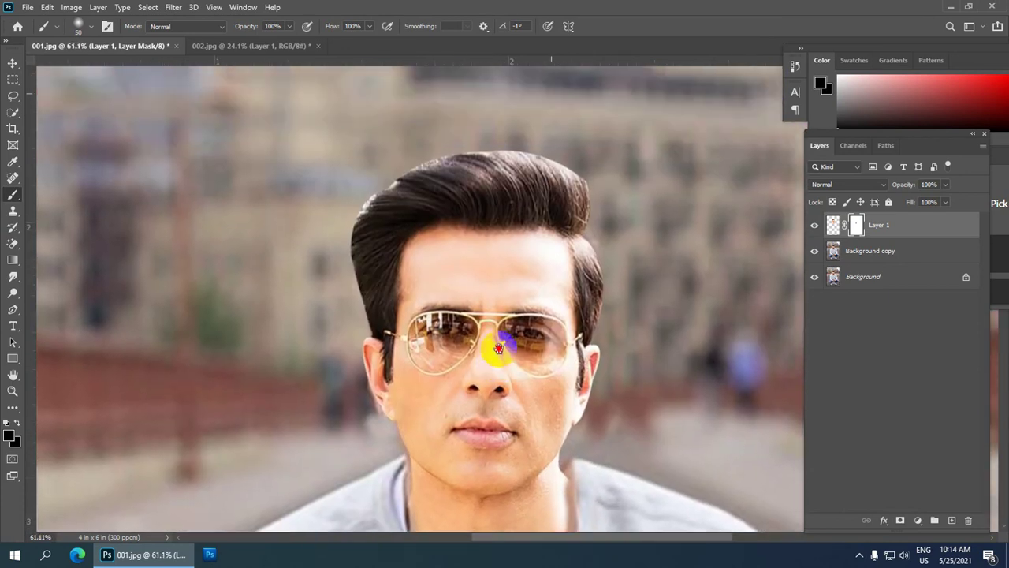
pyautogui.scroll(2, 426, 174)
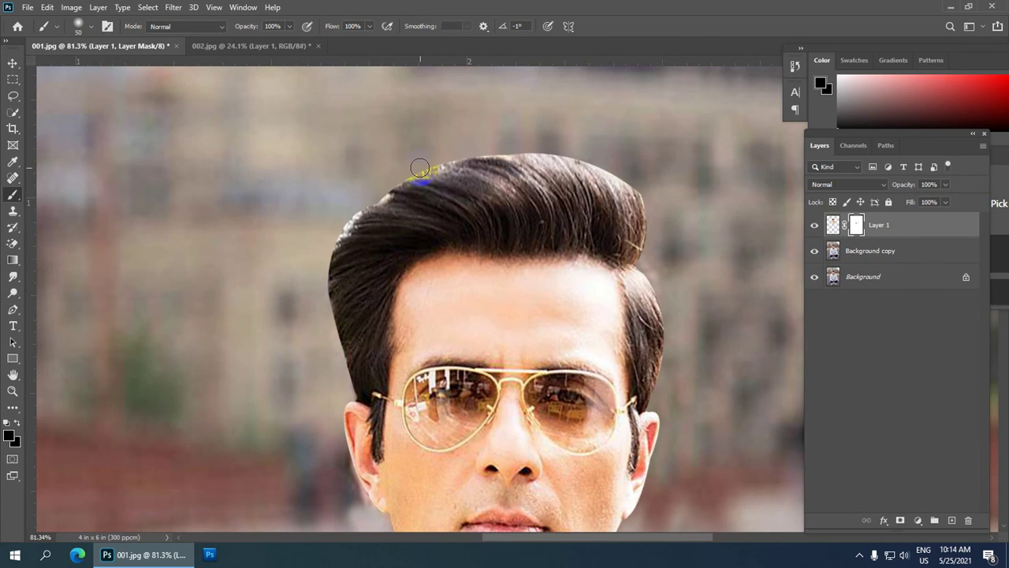
pyautogui.press('[')
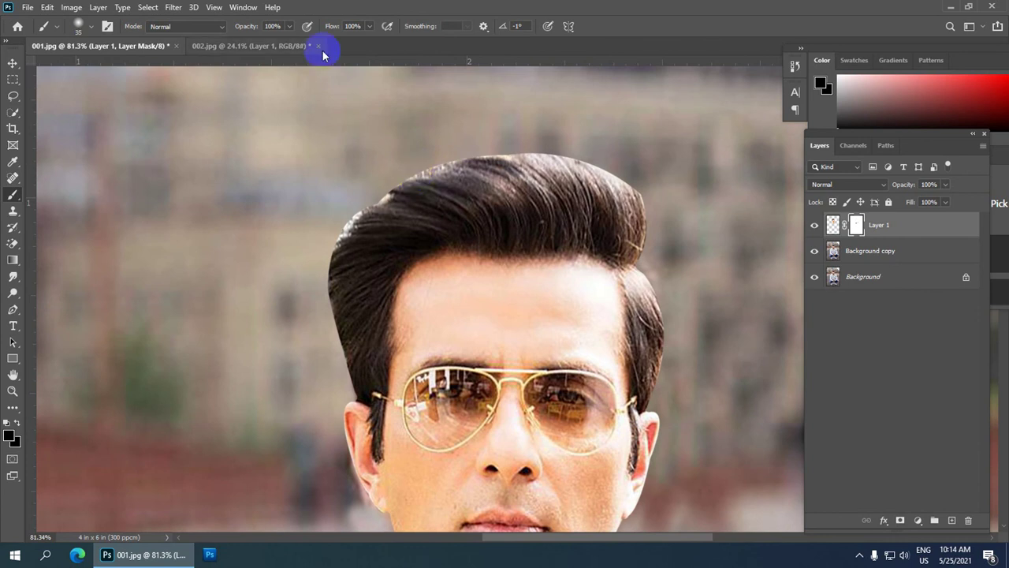
pyautogui.click(281, 26)
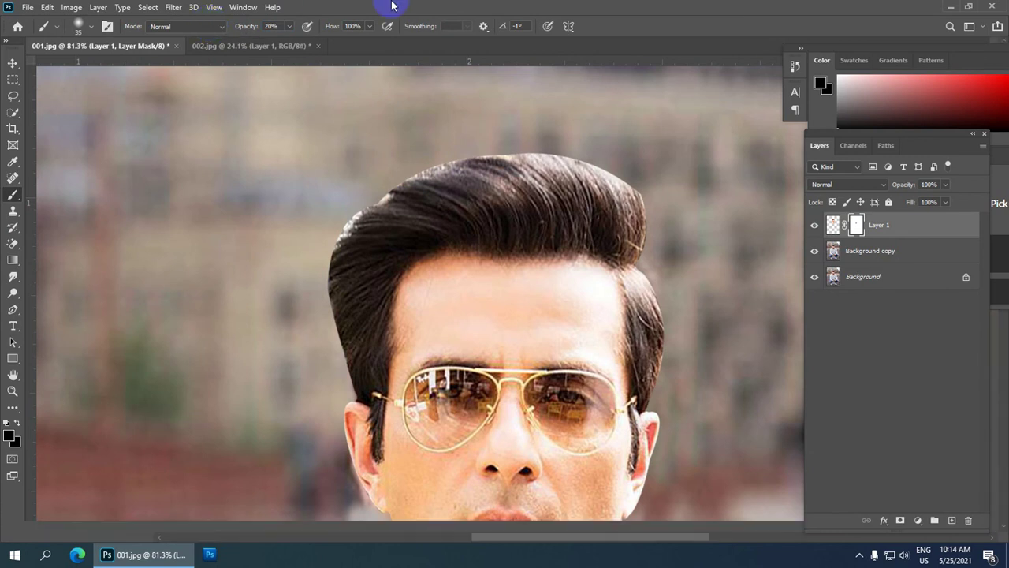
pyautogui.press('Tab')
pyautogui.scroll(-10, 405, 163)
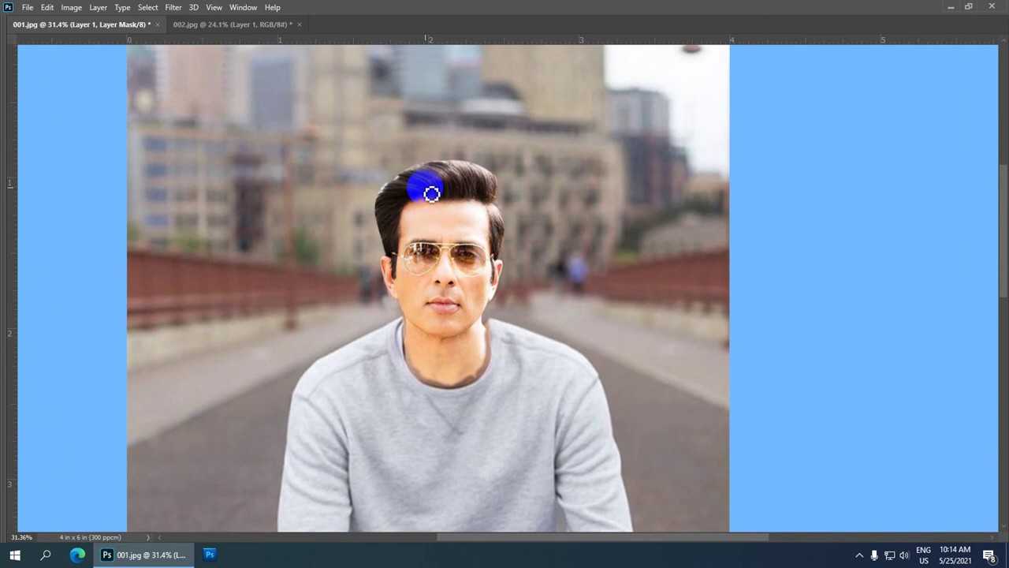
pyautogui.press('Tab')
pyautogui.scroll(-2, 432, 194)
pyautogui.scroll(8, 342, 26)
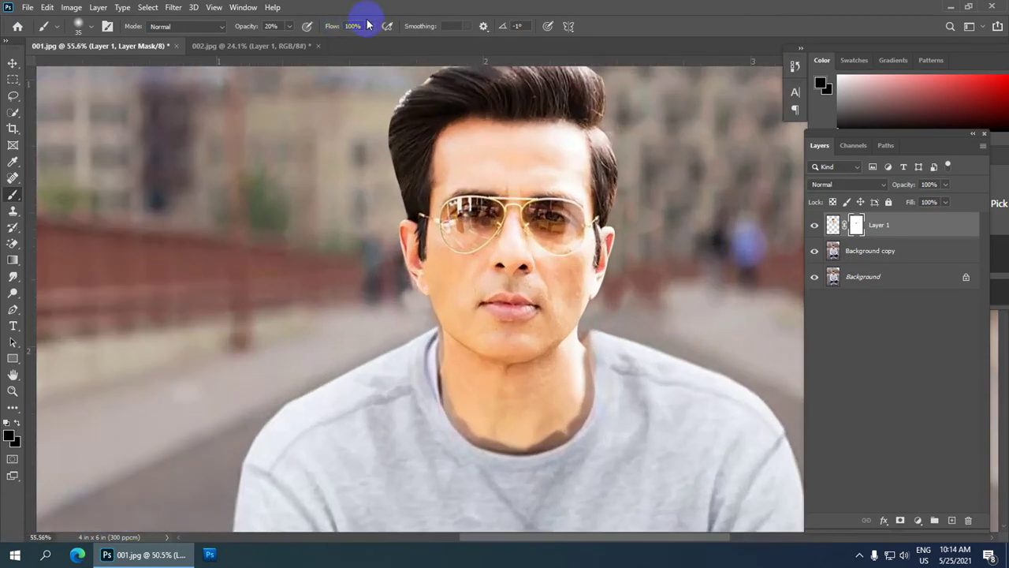
pyautogui.scroll(3, 365, 25)
pyautogui.moveTo(363, 26); pyautogui.dragTo(311, 23)
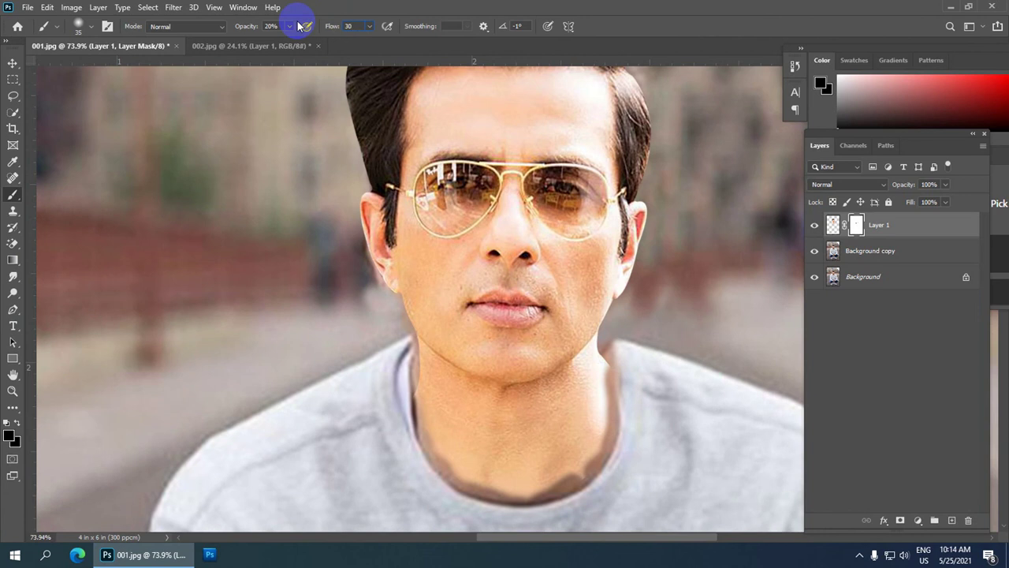
# - Paint black on the Layer 1 mask along the top outline of the hair to soften its edge
pyautogui.moveTo(519, 125); pyautogui.dragTo(530, 325)
pyautogui.scroll(3, 469, 202)
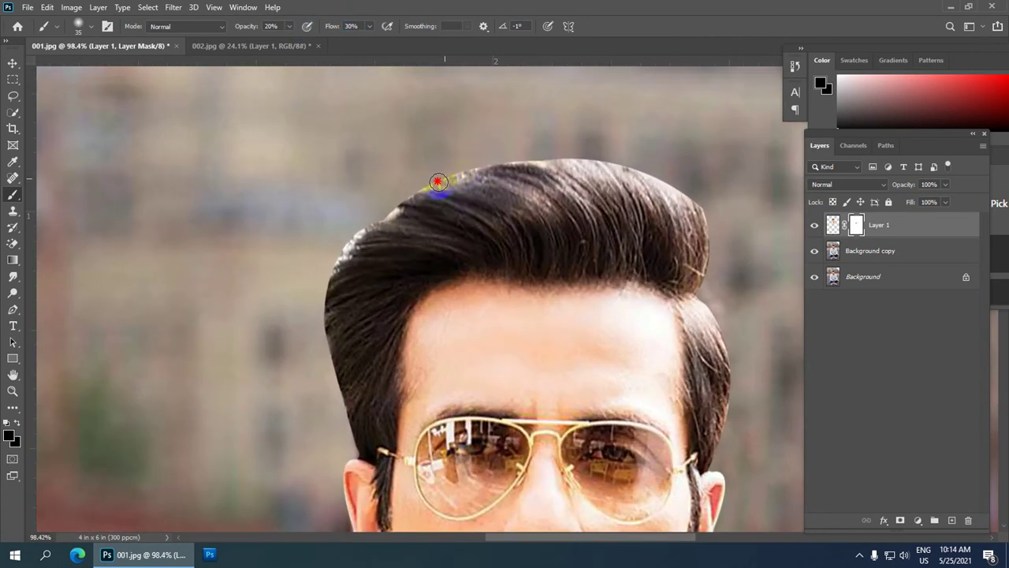
pyautogui.moveTo(438, 182)
pyautogui.mouseDown()
pyautogui.moveTo(469, 172)
pyautogui.moveTo(448, 176)
pyautogui.mouseUp()
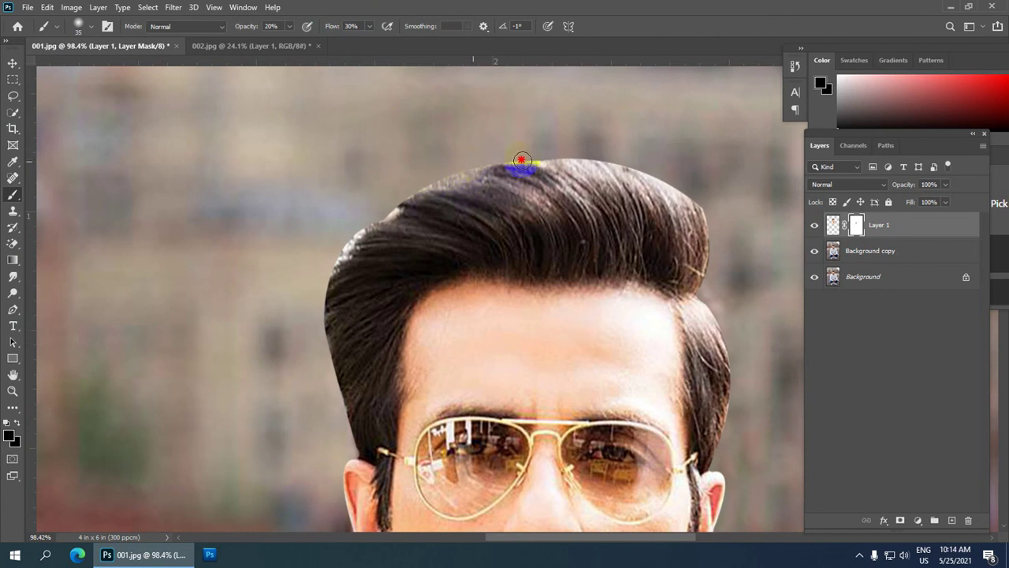
pyautogui.moveTo(521, 160)
pyautogui.mouseDown()
pyautogui.moveTo(606, 163)
pyautogui.moveTo(562, 158)
pyautogui.moveTo(687, 198)
pyautogui.moveTo(614, 166)
pyautogui.mouseUp()
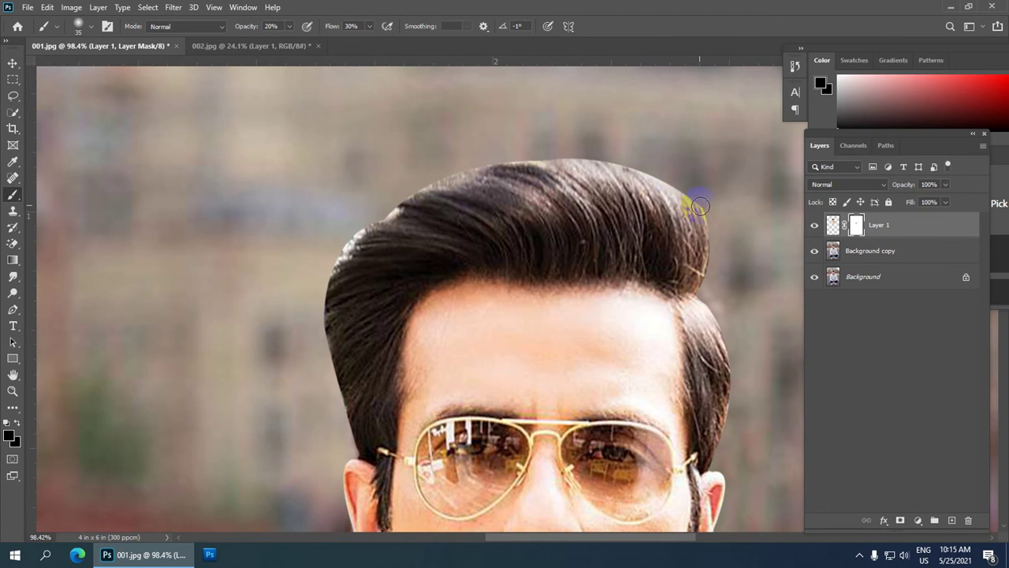
pyautogui.scroll(5, 624, 239)
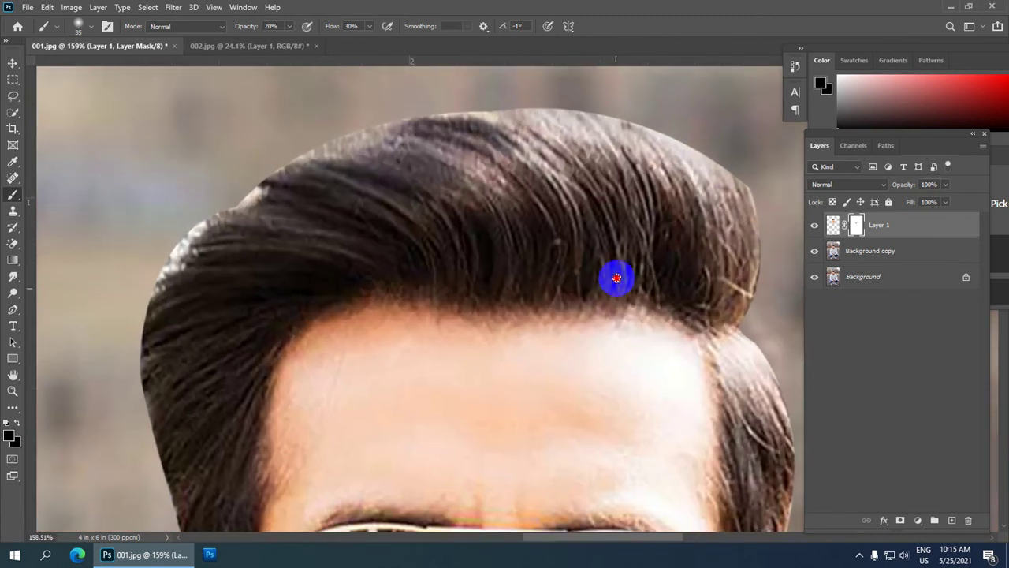
pyautogui.moveTo(616, 277); pyautogui.dragTo(603, 263)
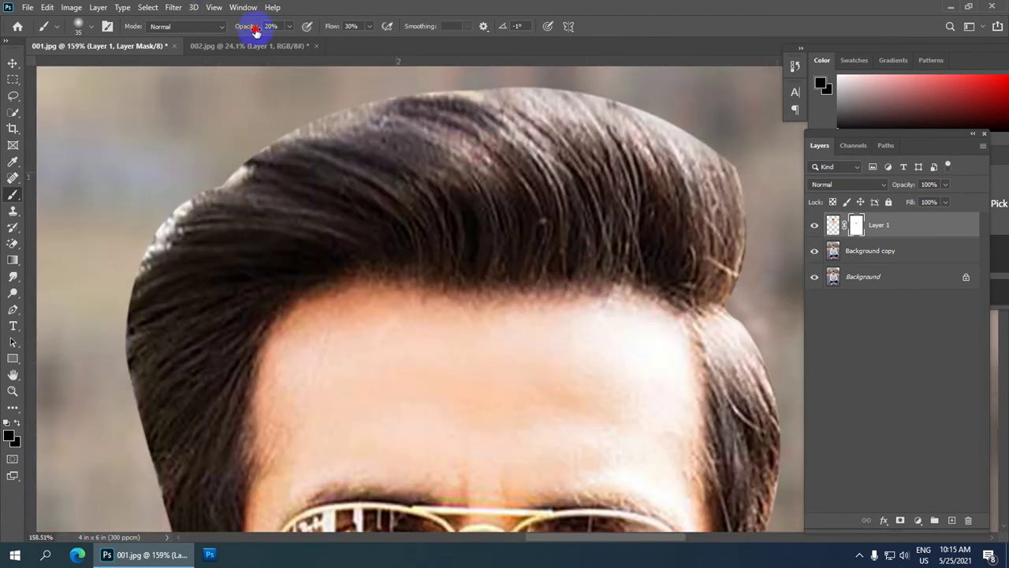
# - Paint black on the Layer 1 mask at 36% opacity around the top and both upper sides of the hair outline
pyautogui.moveTo(317, 128); pyautogui.dragTo(298, 132)
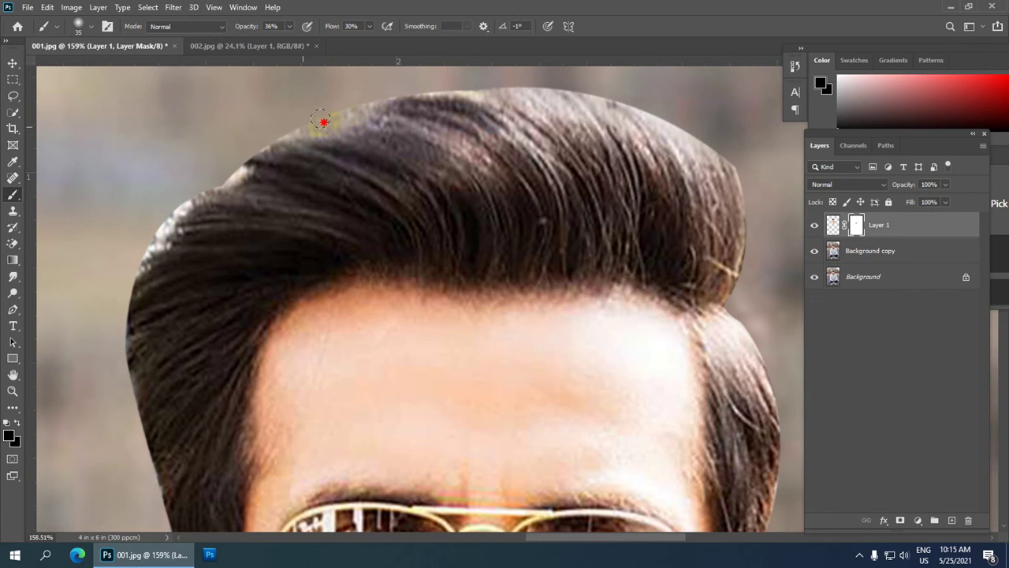
pyautogui.moveTo(386, 106)
pyautogui.mouseDown()
pyautogui.moveTo(541, 99)
pyautogui.moveTo(534, 86)
pyautogui.moveTo(671, 129)
pyautogui.moveTo(704, 156)
pyautogui.mouseUp()
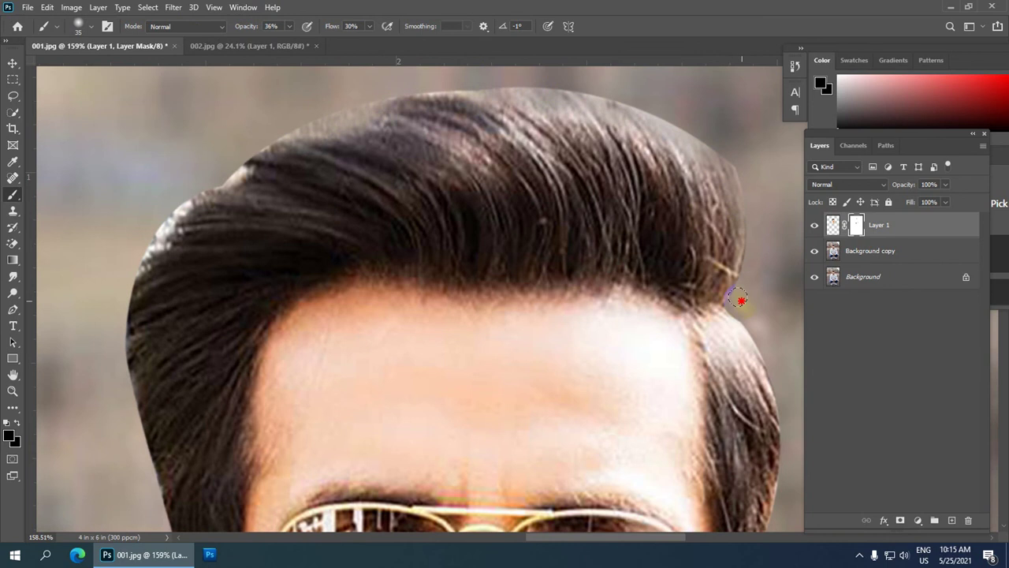
pyautogui.moveTo(742, 300); pyautogui.dragTo(721, 282)
pyautogui.scroll(-3, 496, 129)
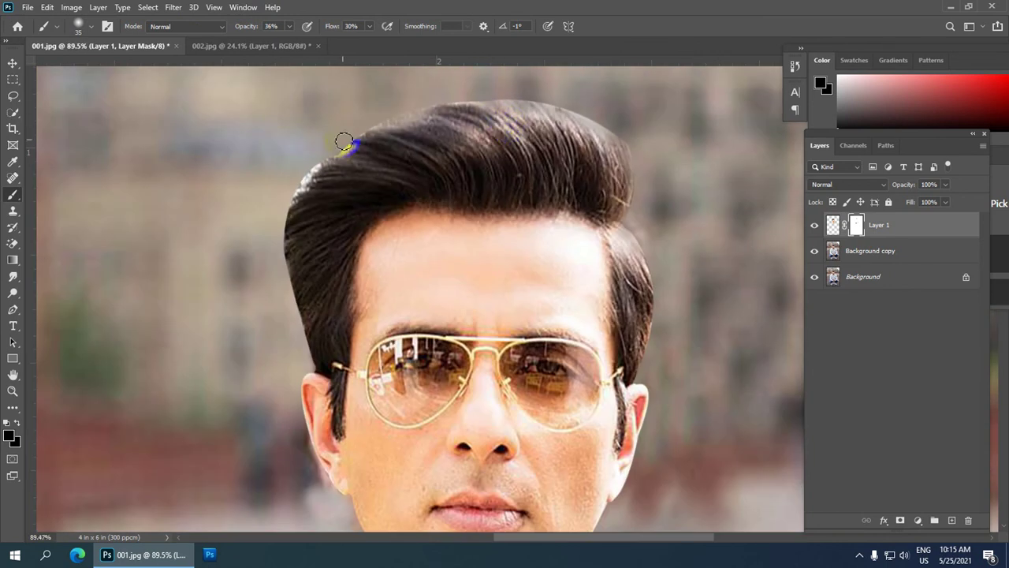
pyautogui.moveTo(350, 143)
pyautogui.mouseDown()
pyautogui.moveTo(321, 163)
pyautogui.moveTo(319, 152)
pyautogui.moveTo(302, 184)
pyautogui.moveTo(319, 162)
pyautogui.mouseUp()
pyautogui.scroll(-5, 313, 153)
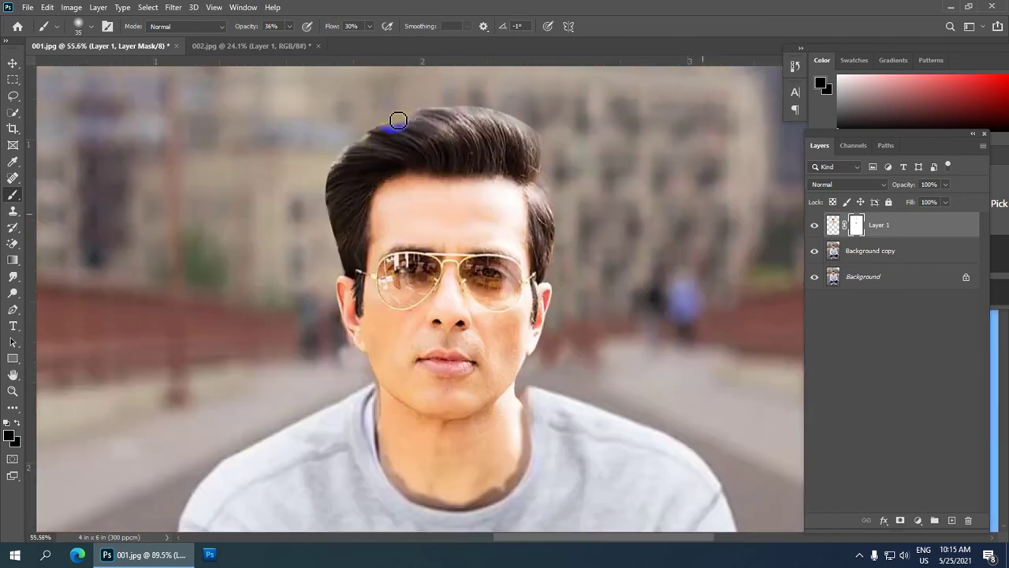
pyautogui.scroll(-4, 502, 147)
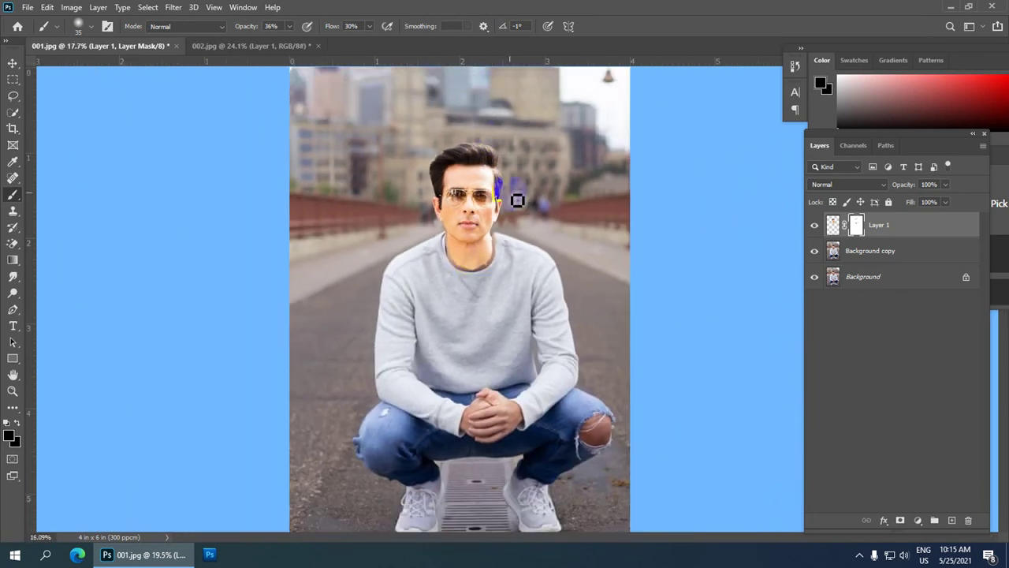
# - Apply the layer mask to Layer 1
pyautogui.click(857, 228)
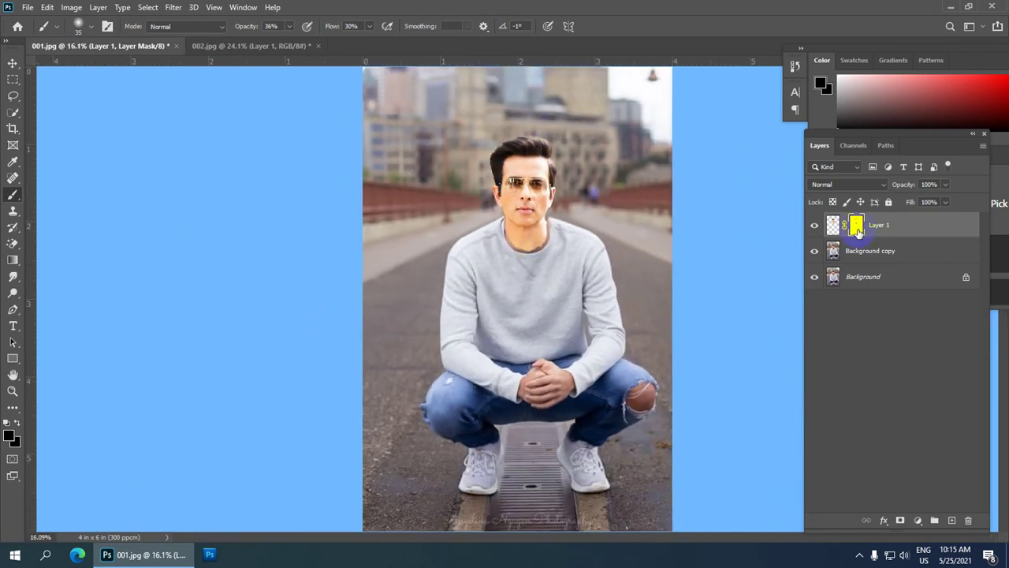
pyautogui.rightClick(857, 227)
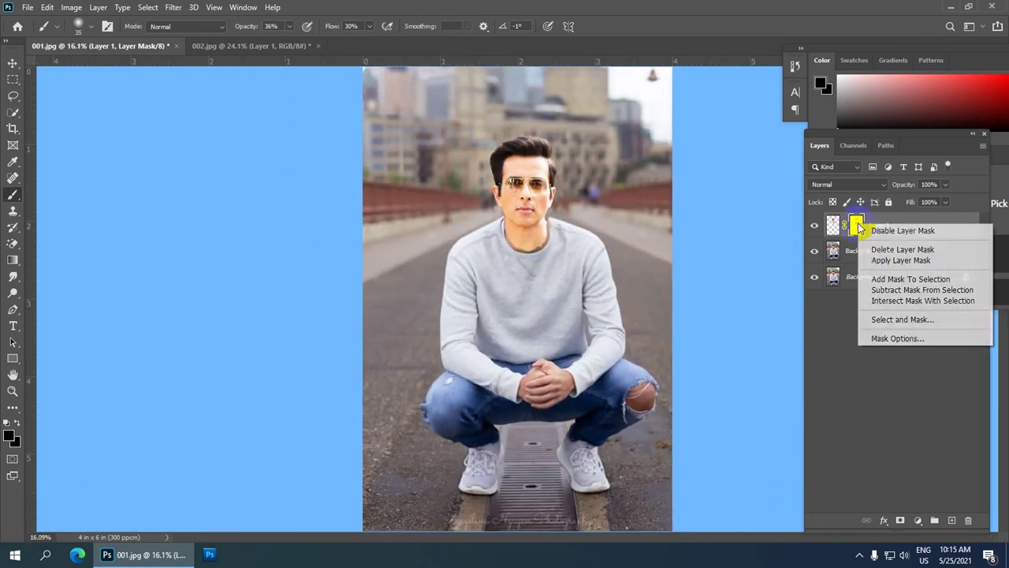
pyautogui.click(889, 262)
# - Smudge the neck skin on Layer 1 at 75% strength over the dark gap along the collar's left side and lower curve
pyautogui.scroll(1, 273, 284)
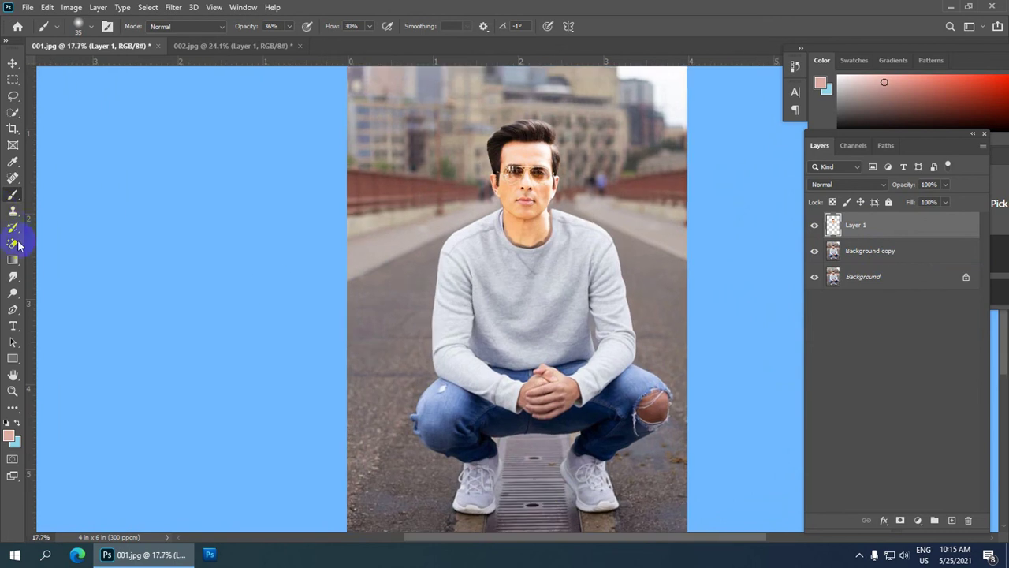
pyautogui.click(13, 278)
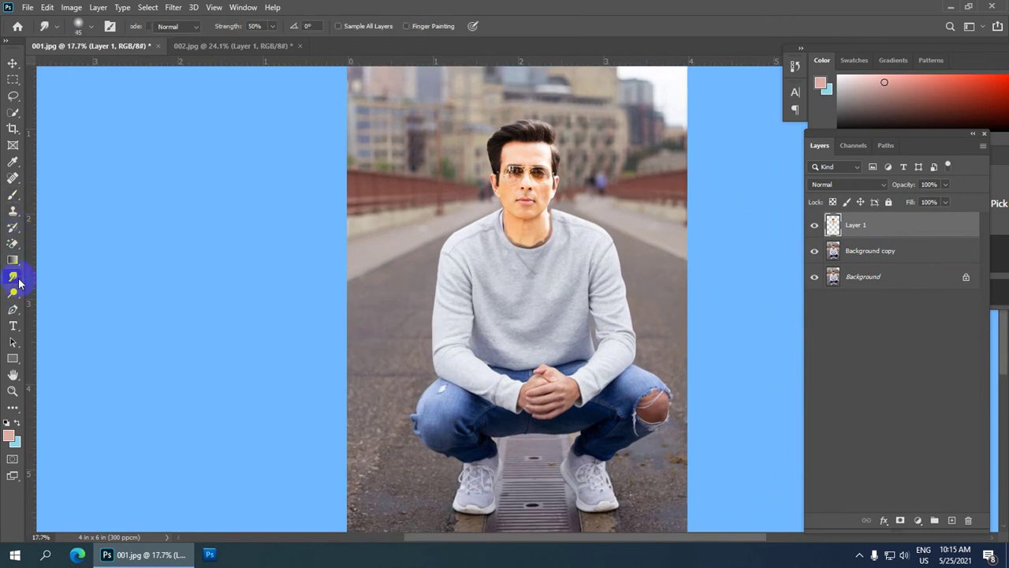
pyautogui.scroll(4, 532, 174)
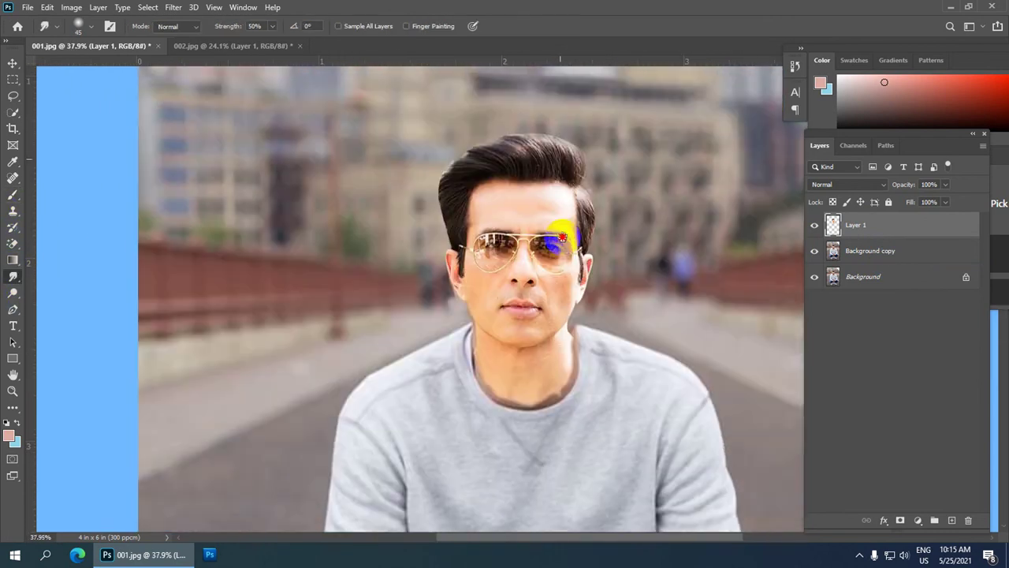
pyautogui.scroll(4, 527, 367)
pyautogui.scroll(2, 527, 368)
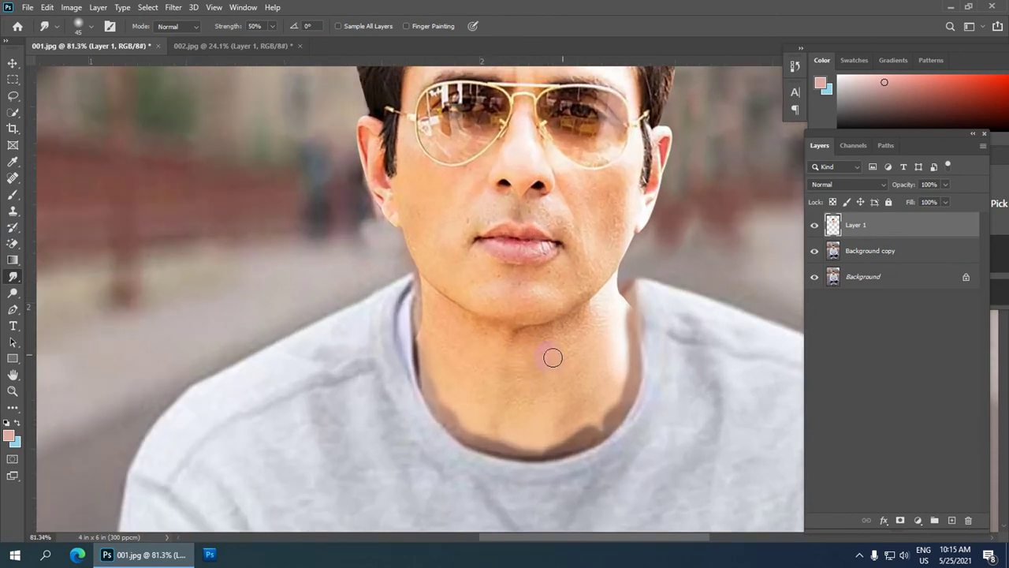
pyautogui.scroll(2, 441, 347)
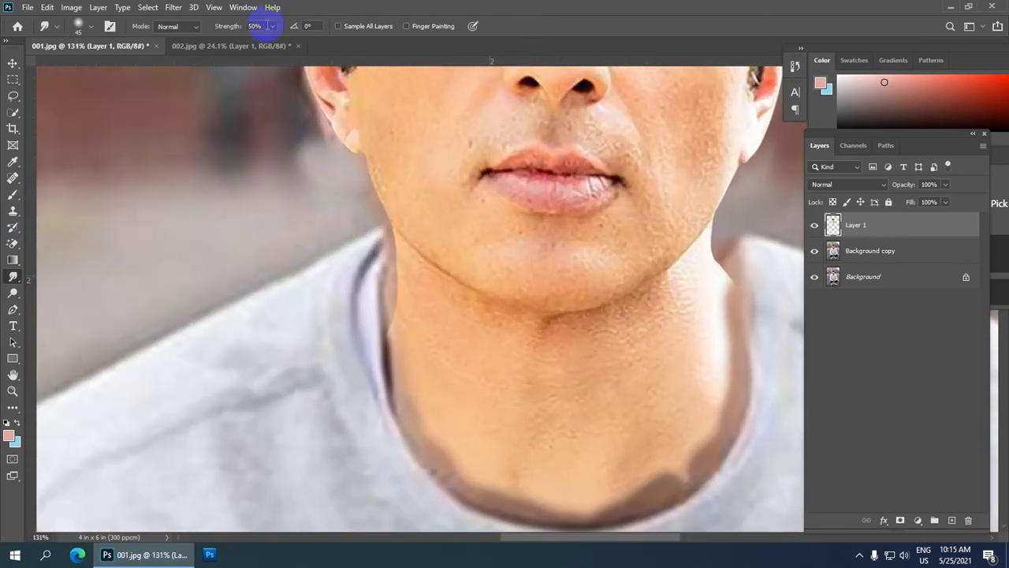
pyautogui.moveTo(267, 26); pyautogui.dragTo(207, 16)
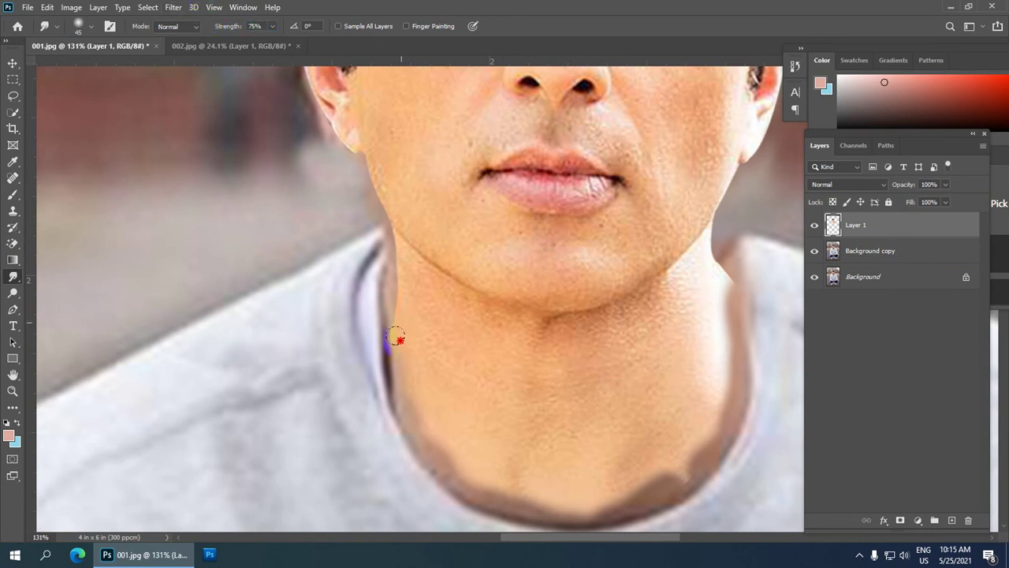
pyautogui.moveTo(395, 349)
pyautogui.mouseDown()
pyautogui.moveTo(395, 395)
pyautogui.moveTo(434, 475)
pyautogui.mouseUp()
pyautogui.moveTo(561, 396); pyautogui.dragTo(541, 279)
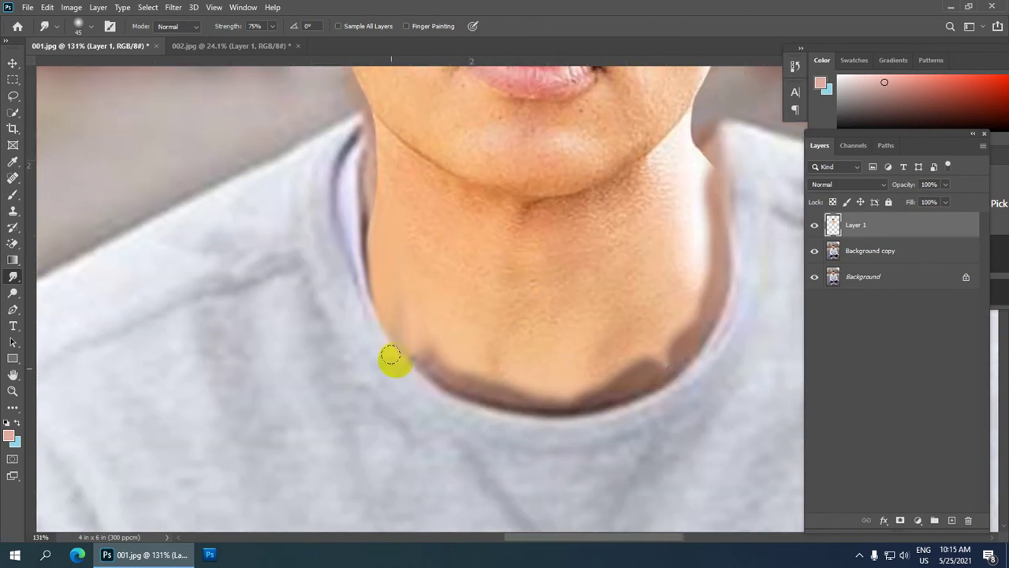
pyautogui.moveTo(420, 343)
pyautogui.mouseDown()
pyautogui.moveTo(446, 379)
pyautogui.moveTo(451, 363)
pyautogui.moveTo(466, 392)
pyautogui.moveTo(471, 370)
pyautogui.moveTo(488, 397)
pyautogui.moveTo(493, 377)
pyautogui.moveTo(513, 401)
pyautogui.moveTo(513, 383)
pyautogui.moveTo(564, 405)
pyautogui.moveTo(558, 387)
pyautogui.moveTo(594, 402)
pyautogui.moveTo(585, 379)
pyautogui.moveTo(609, 390)
pyautogui.moveTo(615, 374)
pyautogui.moveTo(635, 382)
pyautogui.moveTo(624, 360)
pyautogui.moveTo(639, 384)
pyautogui.mouseUp()
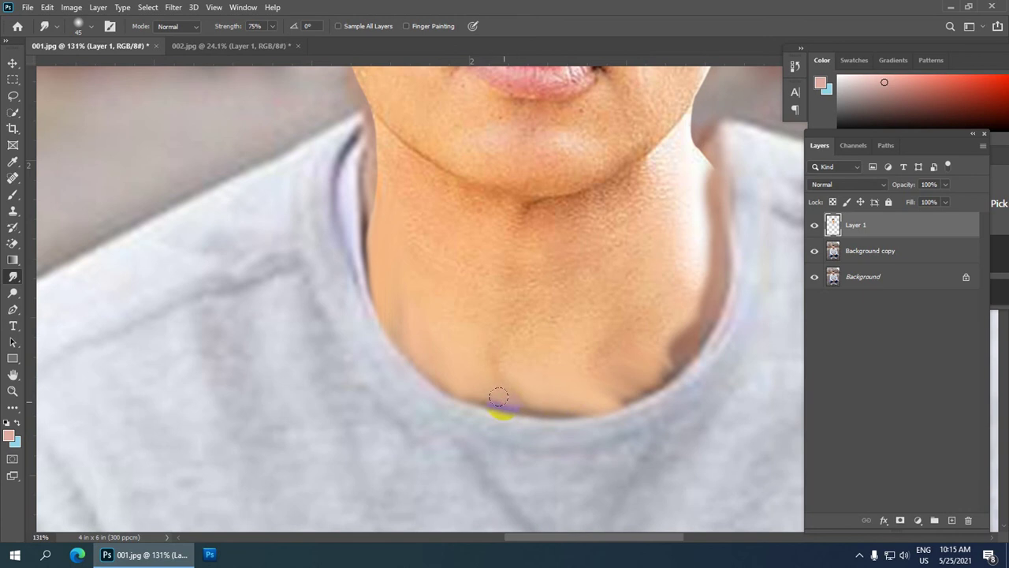
pyautogui.moveTo(499, 396)
pyautogui.mouseDown()
pyautogui.moveTo(536, 406)
pyautogui.moveTo(572, 403)
pyautogui.mouseUp()
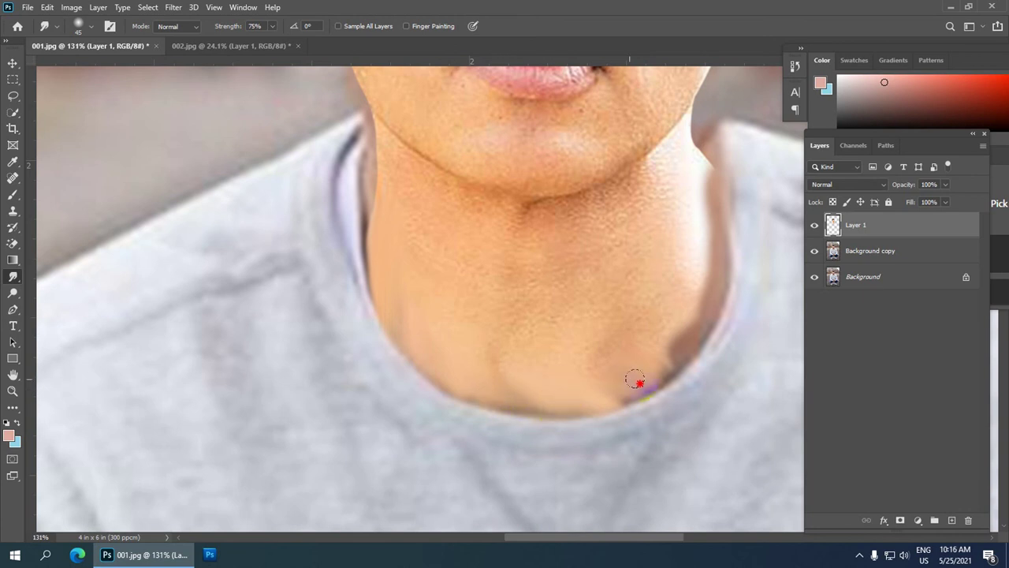
pyautogui.moveTo(635, 380)
pyautogui.mouseDown()
pyautogui.moveTo(661, 346)
pyautogui.moveTo(675, 350)
pyautogui.moveTo(661, 364)
pyautogui.moveTo(671, 363)
pyautogui.moveTo(661, 344)
pyautogui.moveTo(685, 341)
pyautogui.moveTo(682, 321)
pyautogui.moveTo(701, 320)
pyautogui.moveTo(672, 355)
pyautogui.mouseUp()
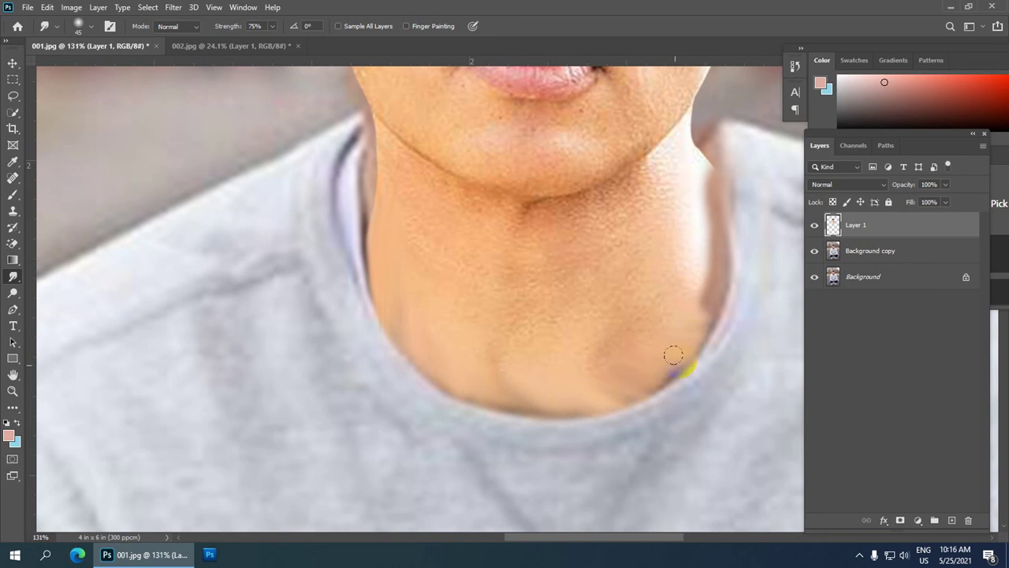
# - Smudge the neck's right and left edges outward to cover the remaining dark gaps beside the collar
pyautogui.moveTo(661, 249); pyautogui.dragTo(586, 284)
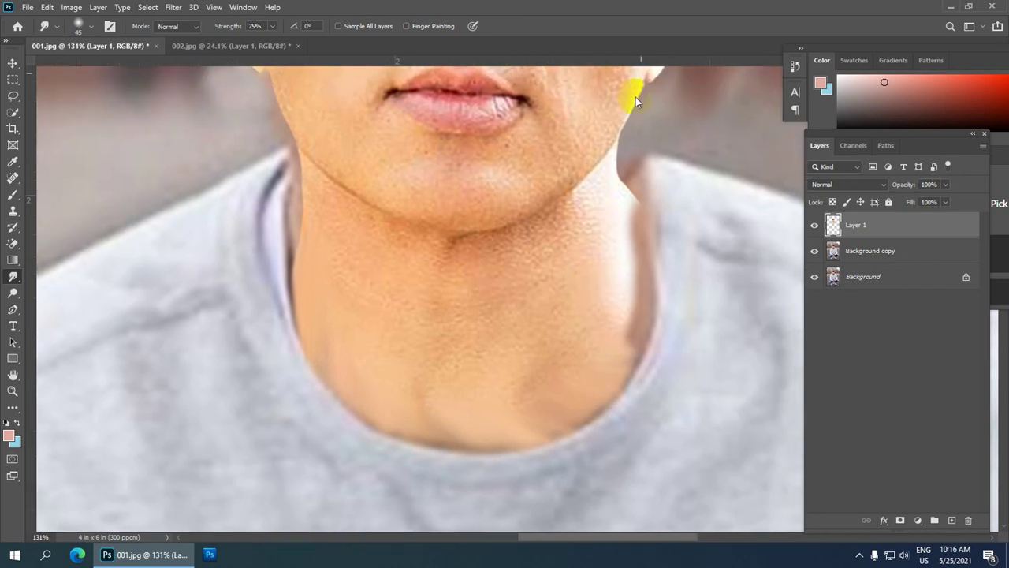
pyautogui.moveTo(631, 193)
pyautogui.mouseDown()
pyautogui.moveTo(640, 221)
pyautogui.moveTo(627, 208)
pyautogui.moveTo(646, 257)
pyautogui.moveTo(632, 250)
pyautogui.moveTo(649, 280)
pyautogui.moveTo(630, 282)
pyautogui.moveTo(644, 310)
pyautogui.moveTo(629, 309)
pyautogui.moveTo(642, 329)
pyautogui.moveTo(612, 326)
pyautogui.moveTo(633, 337)
pyautogui.moveTo(643, 293)
pyautogui.moveTo(640, 337)
pyautogui.moveTo(628, 352)
pyautogui.moveTo(628, 283)
pyautogui.mouseUp()
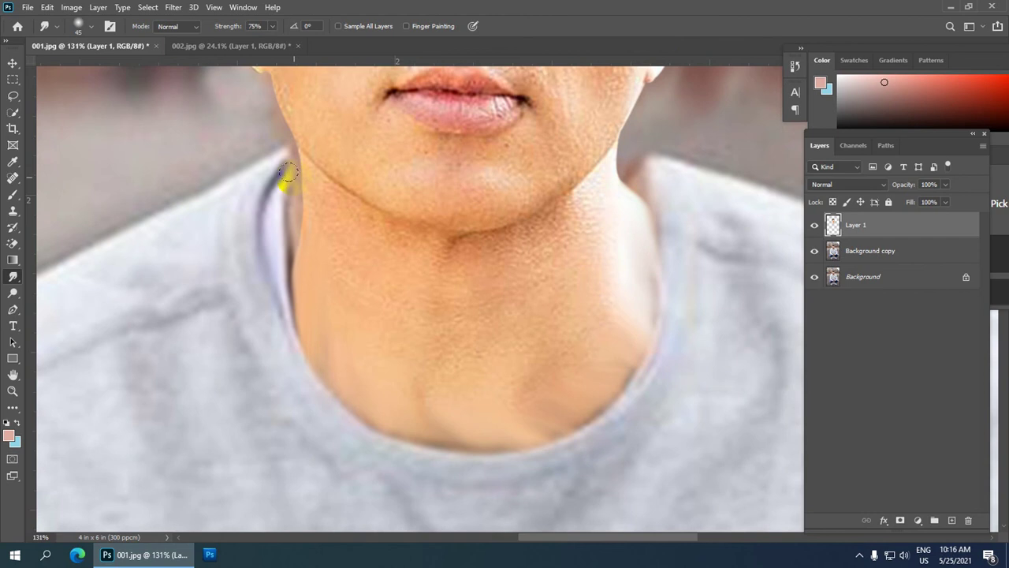
pyautogui.moveTo(290, 182)
pyautogui.mouseDown()
pyautogui.moveTo(279, 255)
pyautogui.moveTo(289, 265)
pyautogui.moveTo(291, 254)
pyautogui.moveTo(277, 261)
pyautogui.moveTo(287, 239)
pyautogui.moveTo(288, 317)
pyautogui.mouseUp()
pyautogui.scroll(-5, 383, 191)
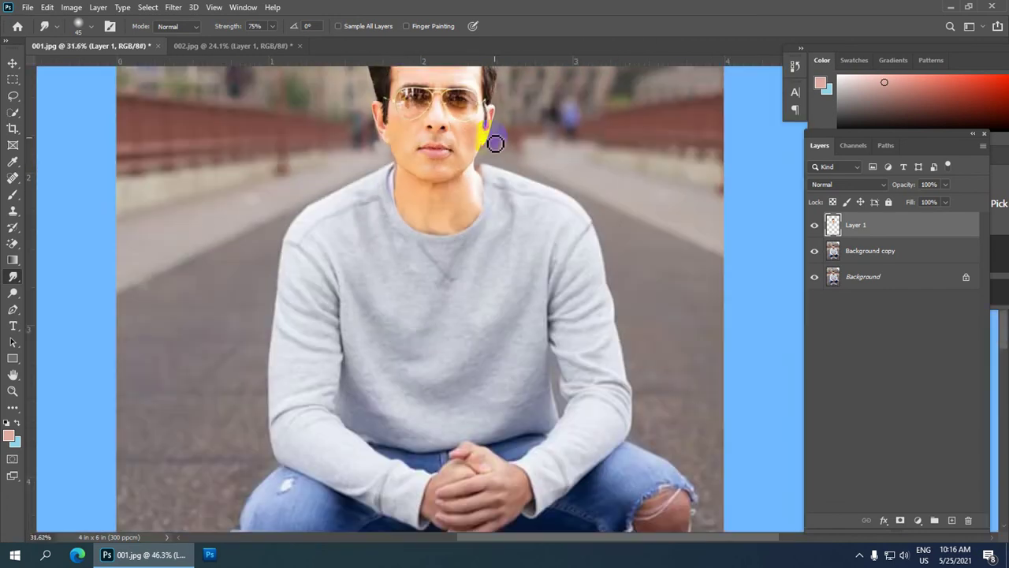
pyautogui.scroll(-5, 578, 203)
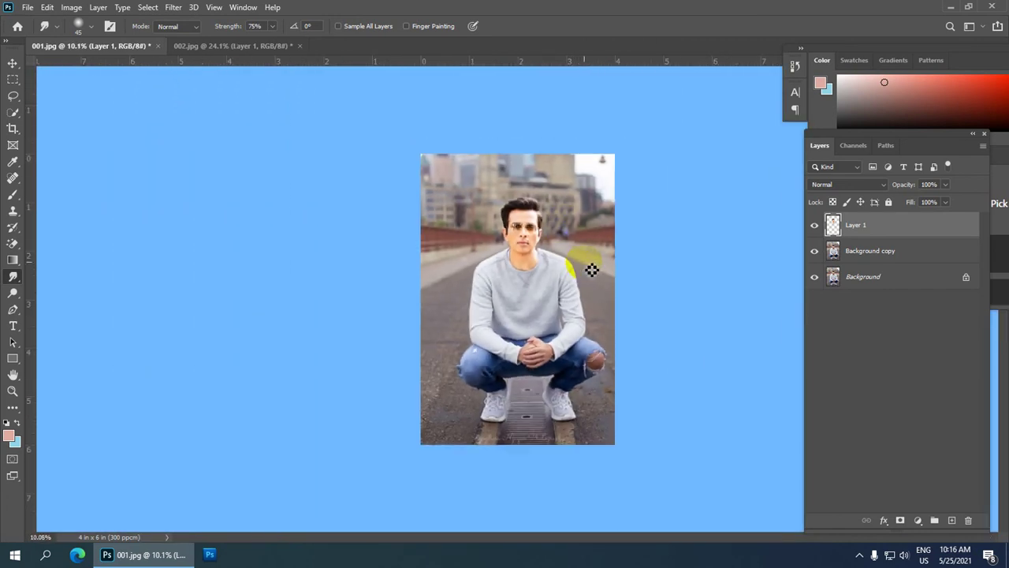
# - Smudge the shirt's shoulder tip beside the right side of the neck on the Background copy layer
pyautogui.scroll(10, 574, 270)
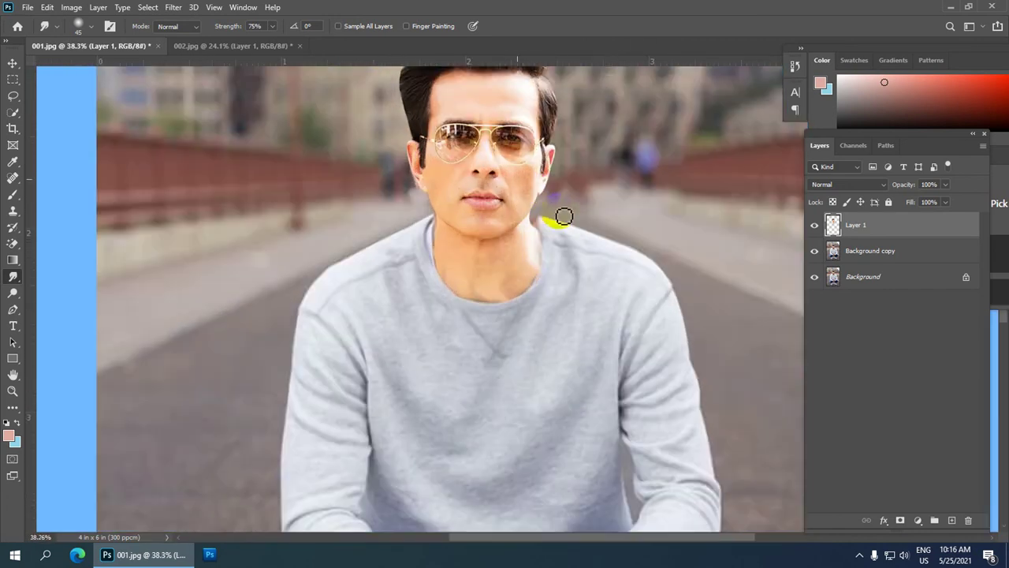
pyautogui.scroll(2, 542, 228)
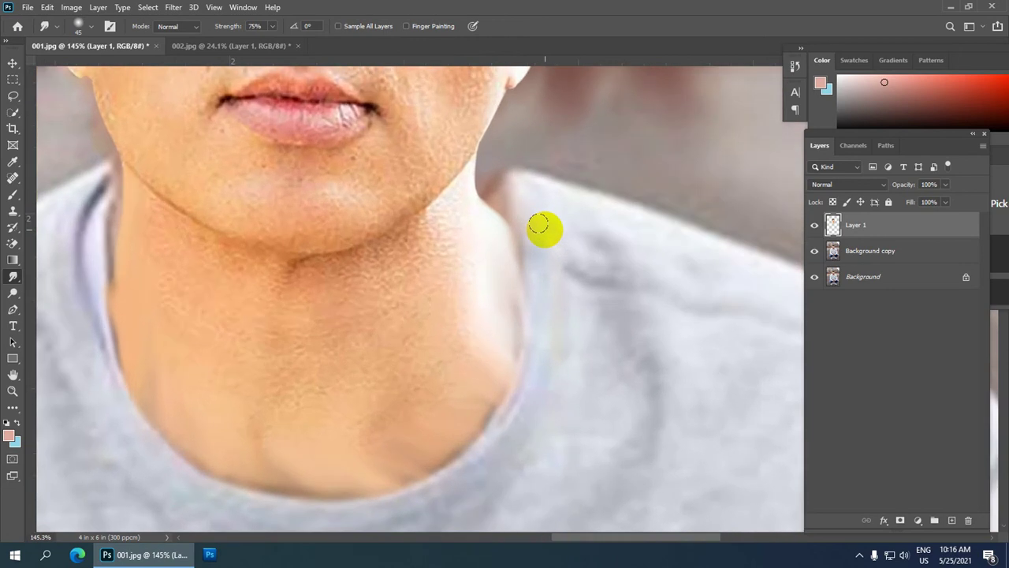
pyautogui.click(876, 254)
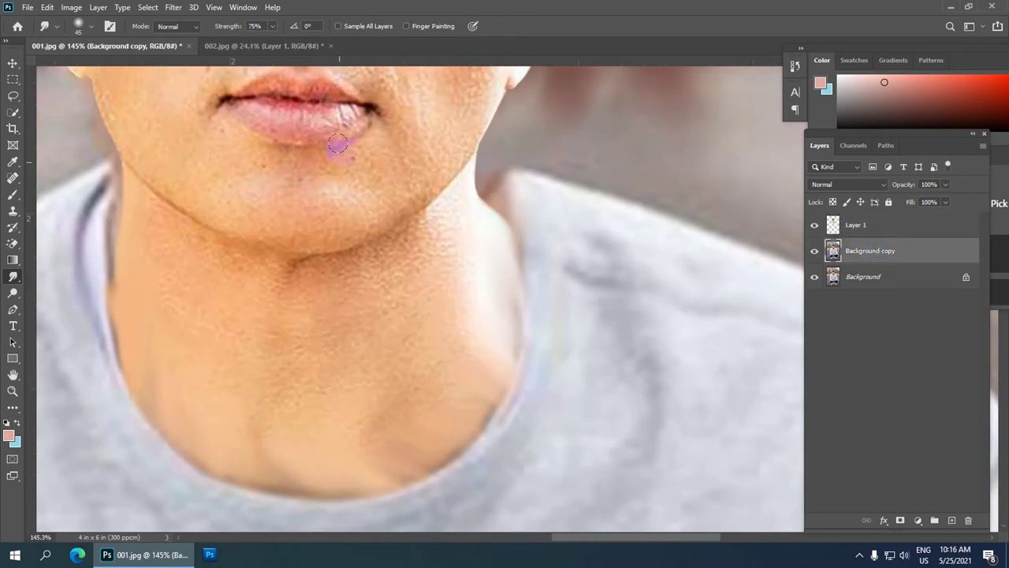
pyautogui.scroll(3, 541, 187)
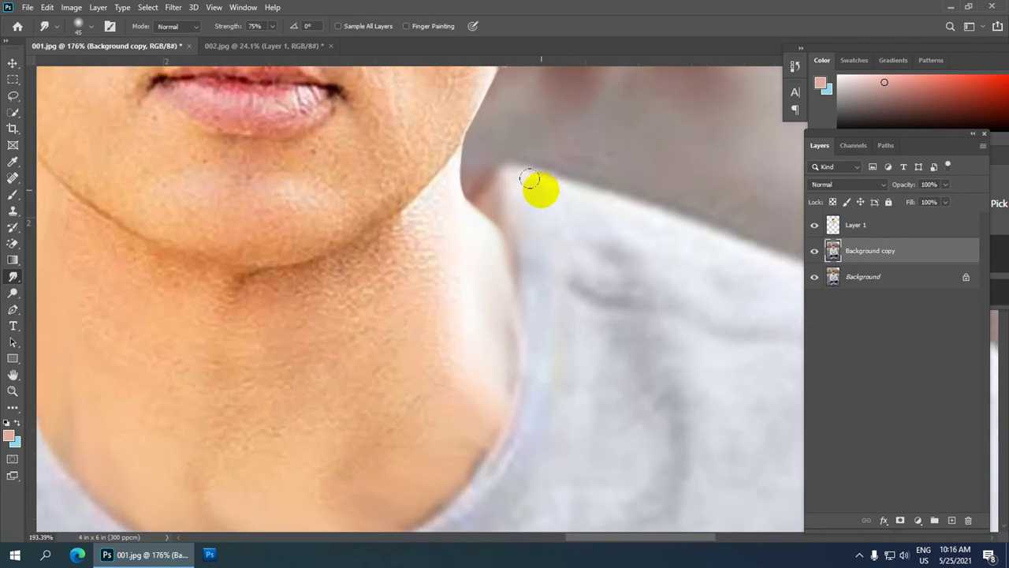
pyautogui.moveTo(489, 170)
pyautogui.mouseDown()
pyautogui.moveTo(501, 193)
pyautogui.moveTo(473, 192)
pyautogui.moveTo(498, 213)
pyautogui.moveTo(481, 215)
pyautogui.moveTo(516, 239)
pyautogui.moveTo(498, 244)
pyautogui.moveTo(509, 268)
pyautogui.moveTo(490, 160)
pyautogui.moveTo(462, 167)
pyautogui.moveTo(495, 148)
pyautogui.moveTo(504, 166)
pyautogui.moveTo(480, 136)
pyautogui.moveTo(475, 149)
pyautogui.moveTo(531, 143)
pyautogui.moveTo(586, 188)
pyautogui.mouseUp()
pyautogui.scroll(-6, 603, 185)
pyautogui.scroll(-15, 603, 185)
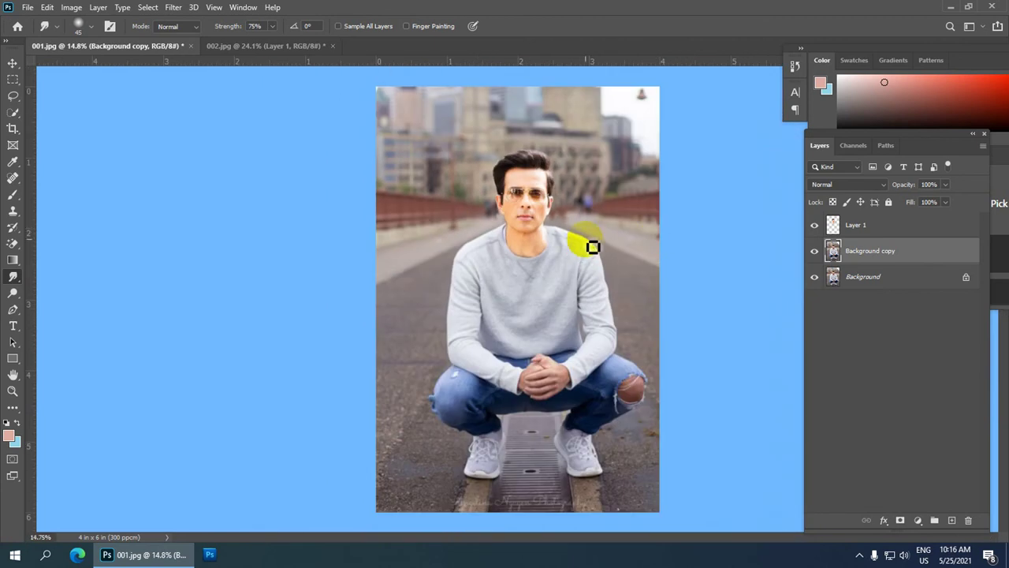
# - Smudge the lower right neck edge on Layer 1 against the collar
pyautogui.scroll(10, 561, 259)
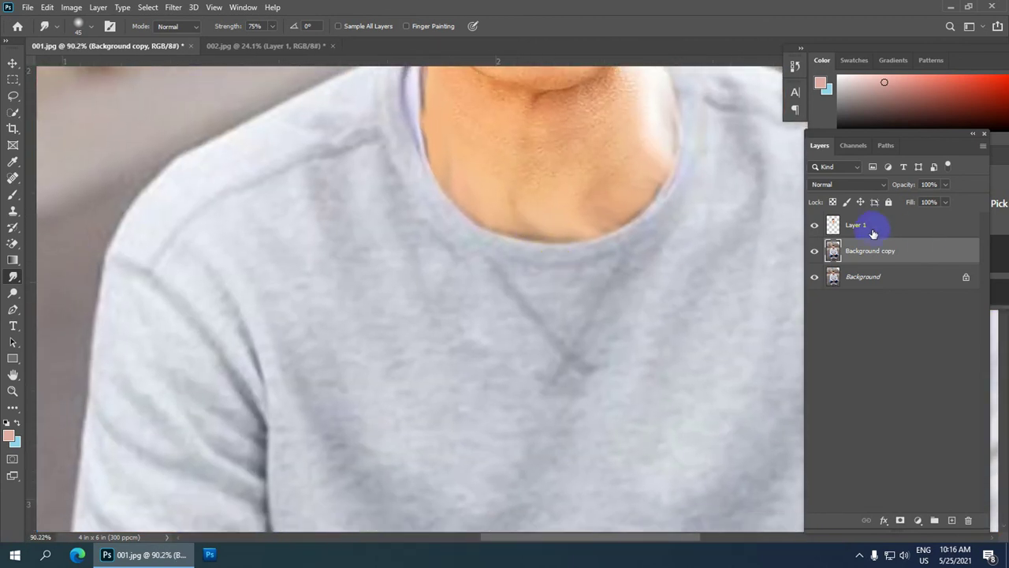
pyautogui.click(873, 227)
pyautogui.moveTo(635, 213)
pyautogui.mouseDown()
pyautogui.moveTo(491, 210)
pyautogui.moveTo(533, 235)
pyautogui.moveTo(516, 221)
pyautogui.moveTo(534, 235)
pyautogui.moveTo(524, 211)
pyautogui.moveTo(539, 232)
pyautogui.moveTo(565, 241)
pyautogui.moveTo(567, 227)
pyautogui.moveTo(619, 219)
pyautogui.moveTo(660, 181)
pyautogui.mouseUp()
# - Smudge the left side of the hair from above the ear up to the upper left outline to soften the cut edge
pyautogui.moveTo(615, 93); pyautogui.dragTo(639, 467)
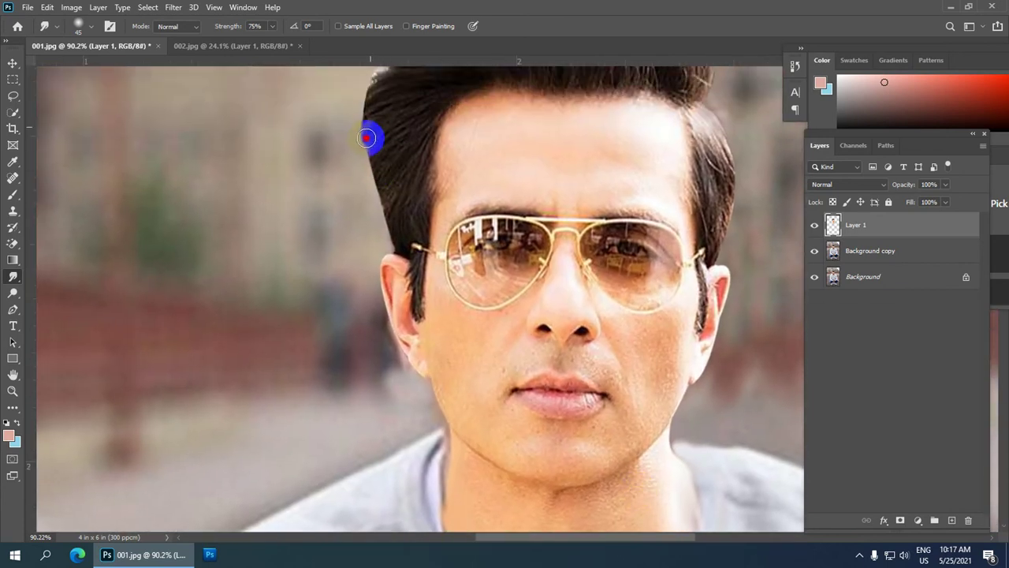
pyautogui.moveTo(366, 140); pyautogui.dragTo(388, 245)
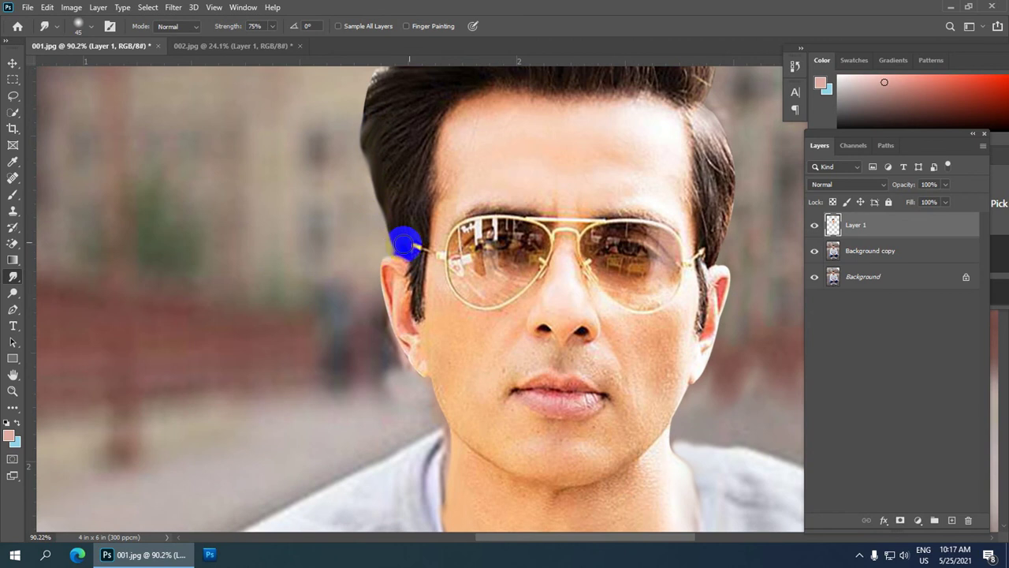
pyautogui.moveTo(575, 170); pyautogui.dragTo(534, 366)
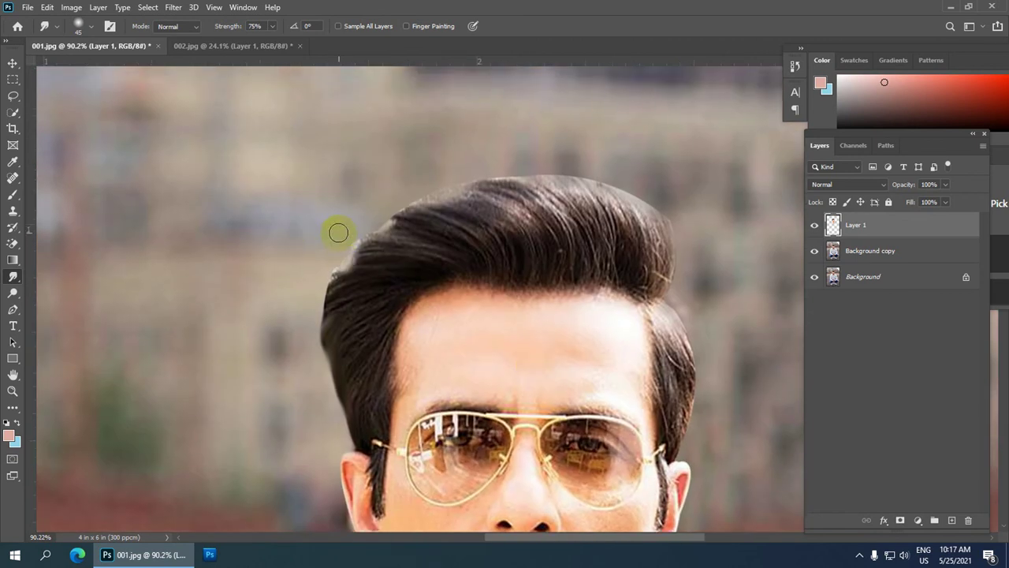
pyautogui.moveTo(349, 264)
pyautogui.mouseDown()
pyautogui.moveTo(371, 232)
pyautogui.moveTo(394, 225)
pyautogui.mouseUp()
pyautogui.scroll(-2, 478, 208)
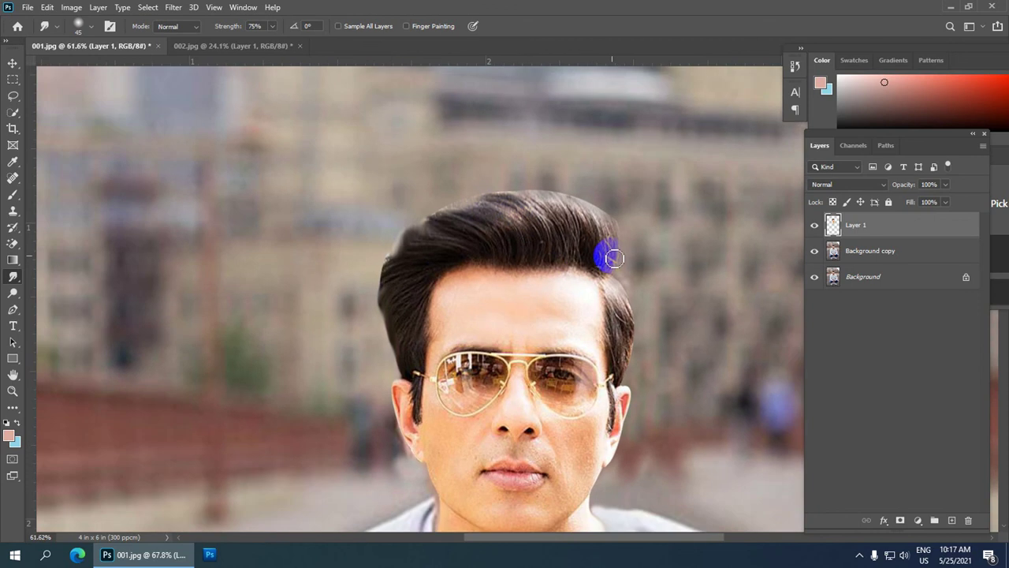
# - Smudge the hair's top right outline with a size 40 brush at 50% strength
pyautogui.press('[')
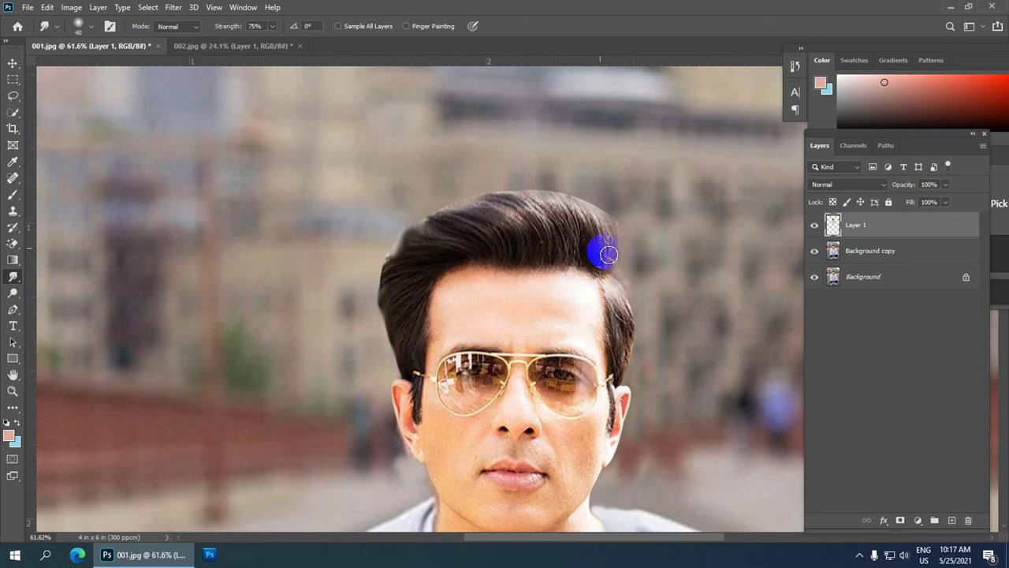
pyautogui.click(266, 25)
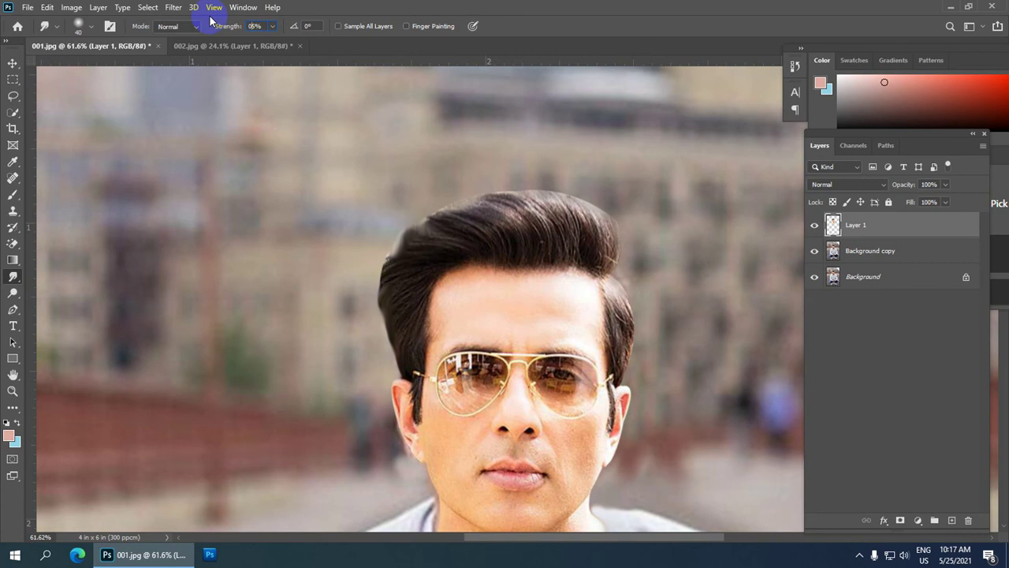
pyautogui.click(255, 26)
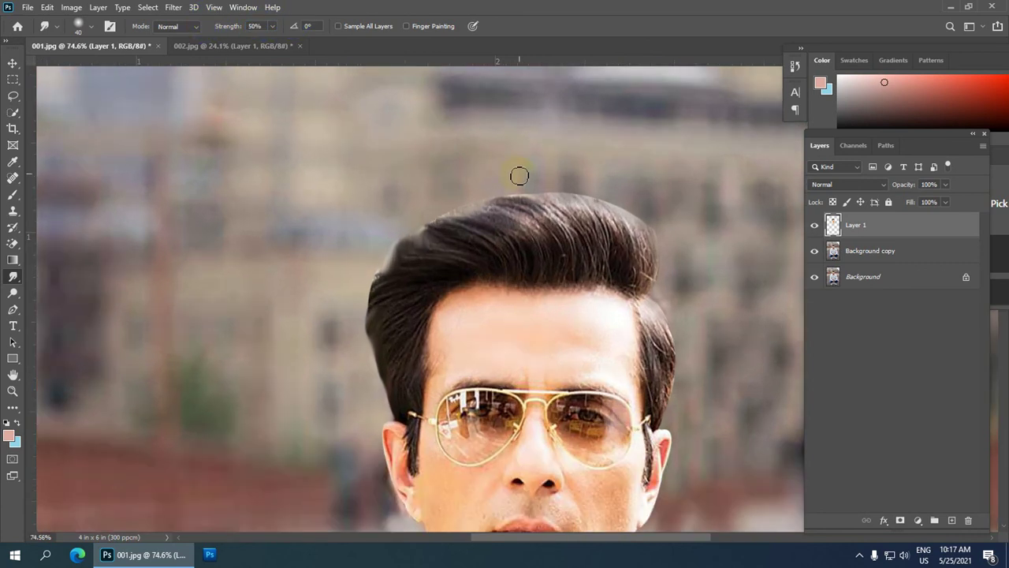
pyautogui.scroll(3, 518, 174)
pyautogui.moveTo(568, 189); pyautogui.dragTo(679, 243)
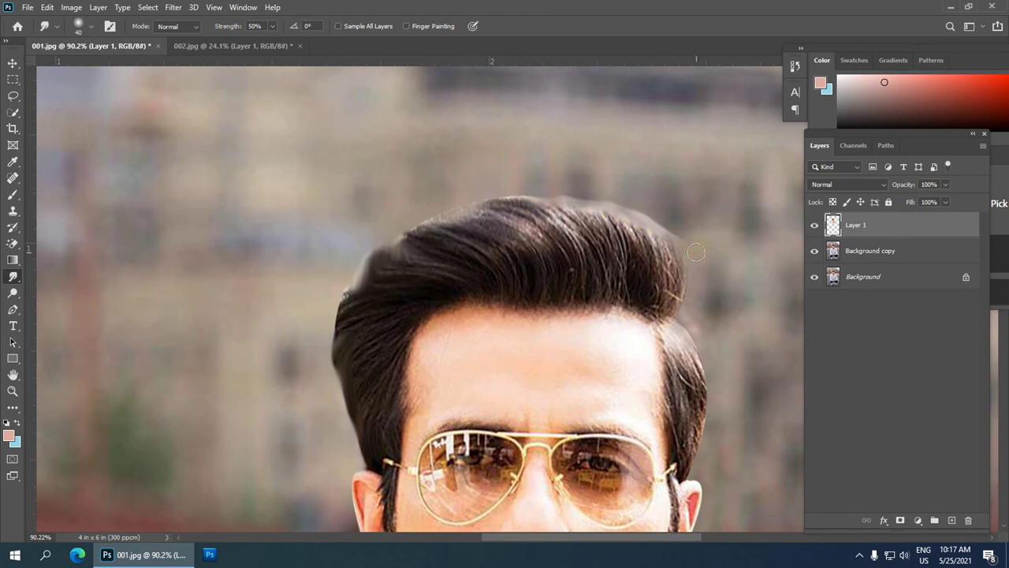
# - Add a Selective Color adjustment layer above Layer 1
pyautogui.scroll(-8, 685, 260)
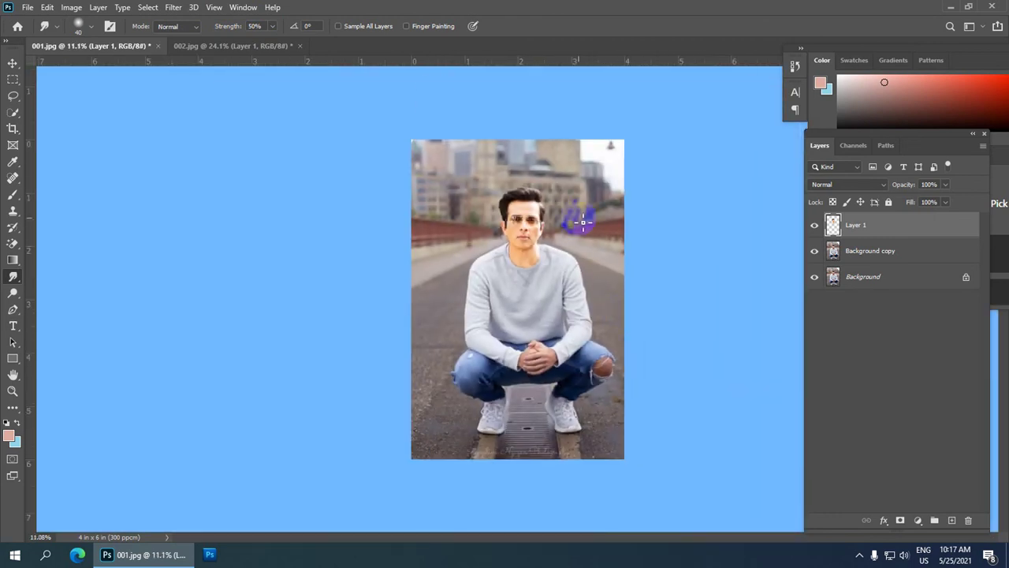
pyautogui.moveTo(583, 223); pyautogui.dragTo(572, 245)
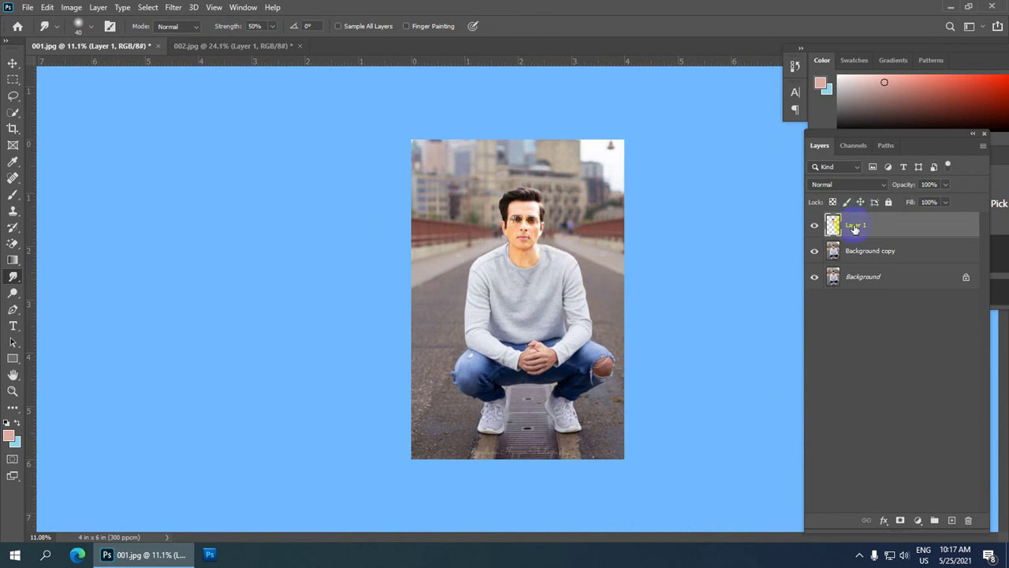
pyautogui.scroll(2, 597, 255)
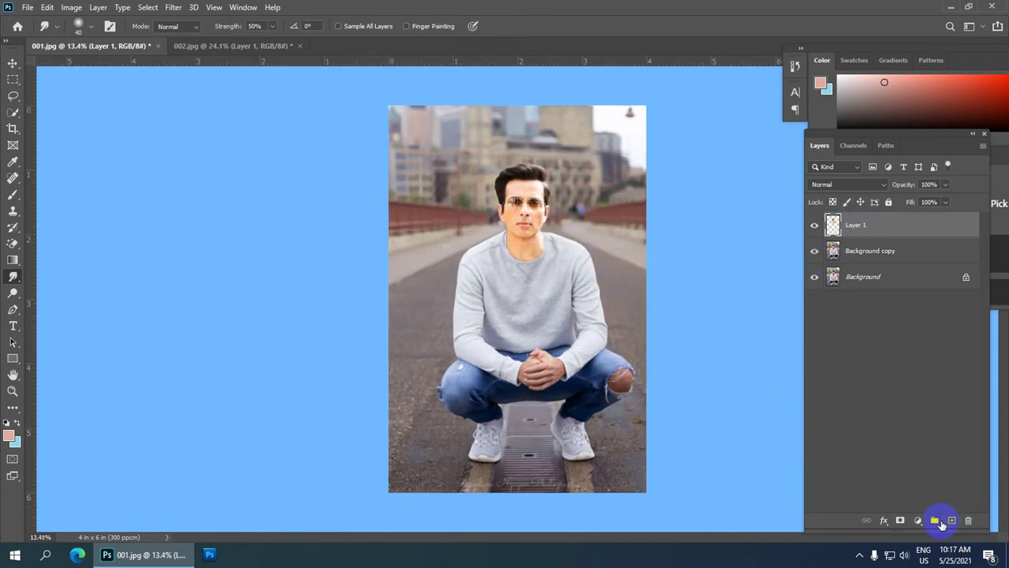
pyautogui.click(918, 521)
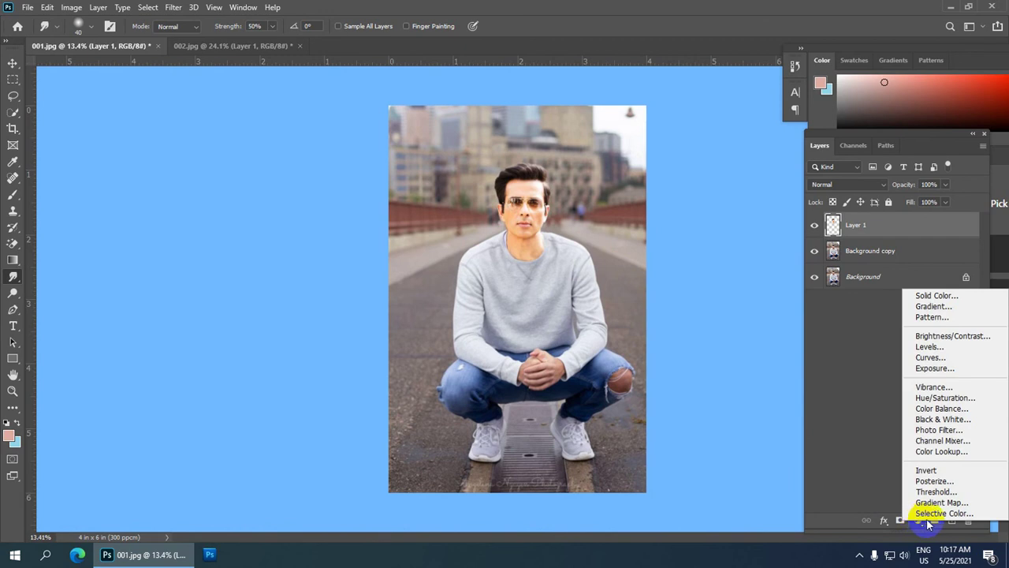
pyautogui.click(938, 513)
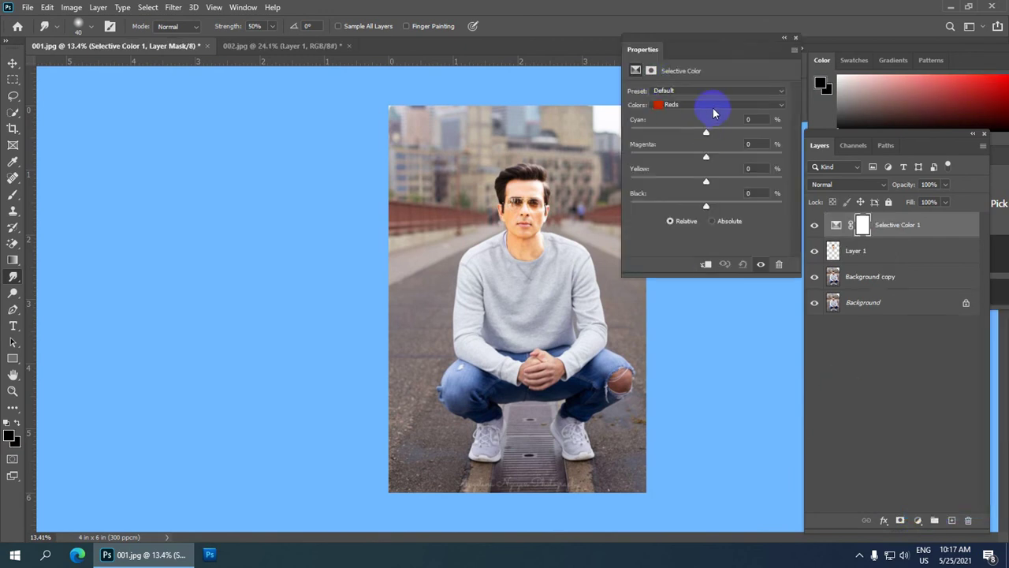
# - For the Yellows of the Selective Color adjustment, set Yellow to -84% and Black to +13%
pyautogui.click(781, 103)
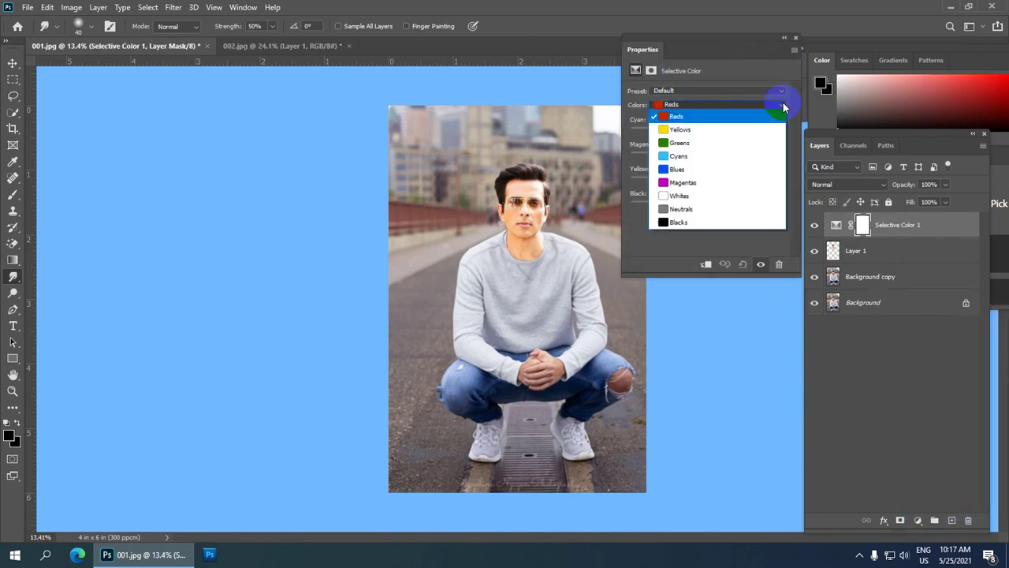
pyautogui.click(731, 131)
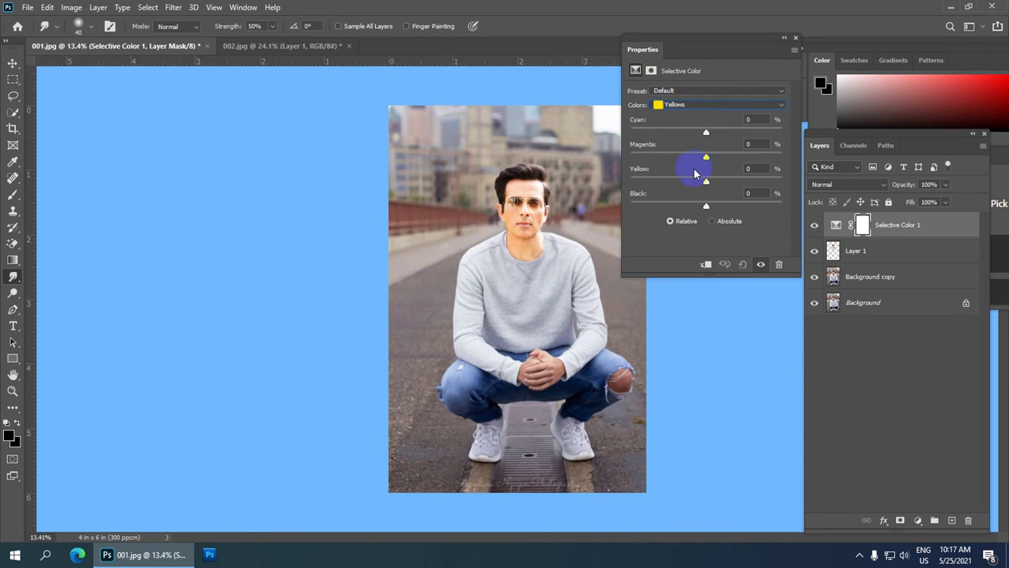
pyautogui.moveTo(707, 184); pyautogui.dragTo(665, 183)
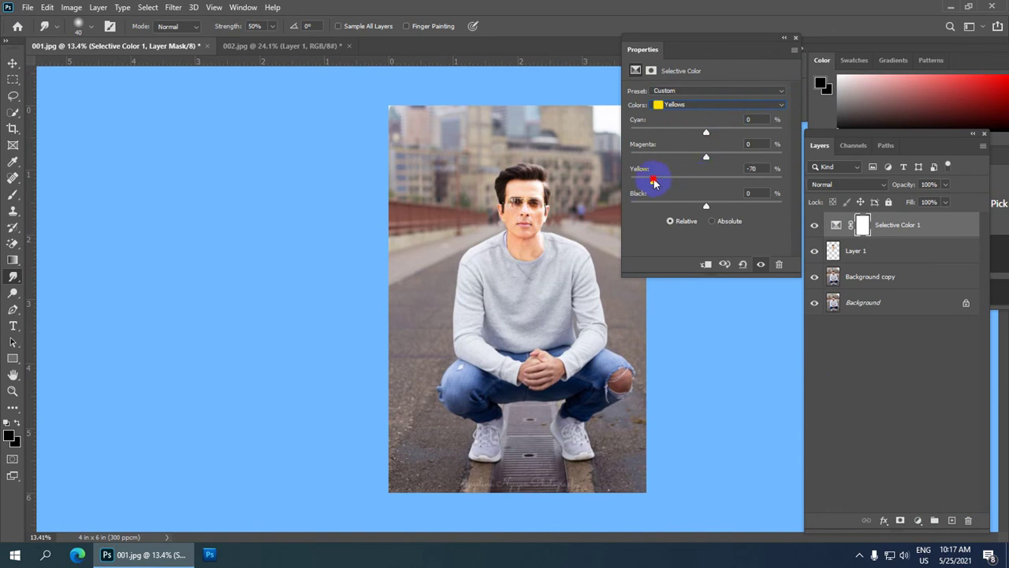
pyautogui.moveTo(661, 181); pyautogui.dragTo(641, 180)
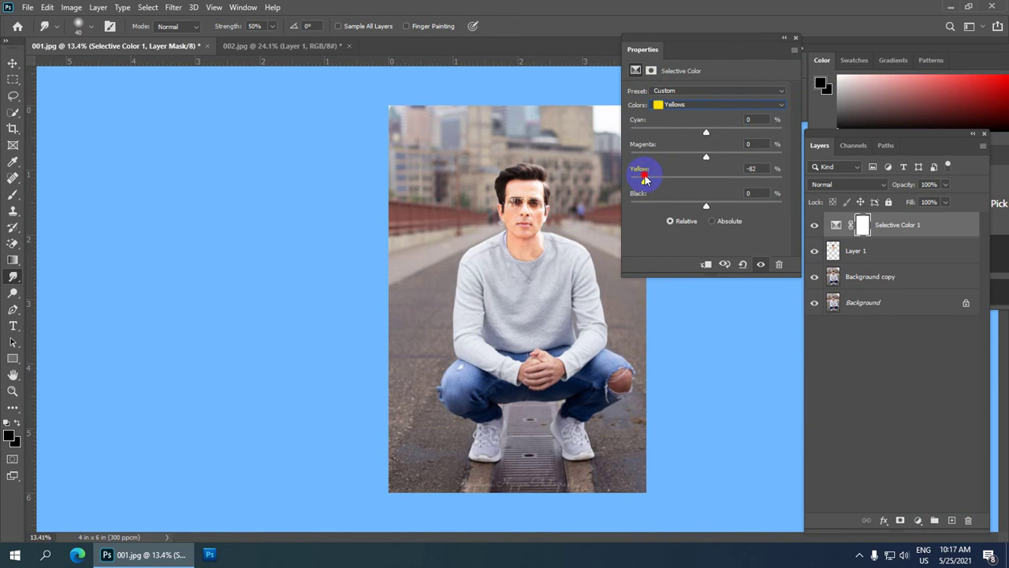
pyautogui.click(694, 205)
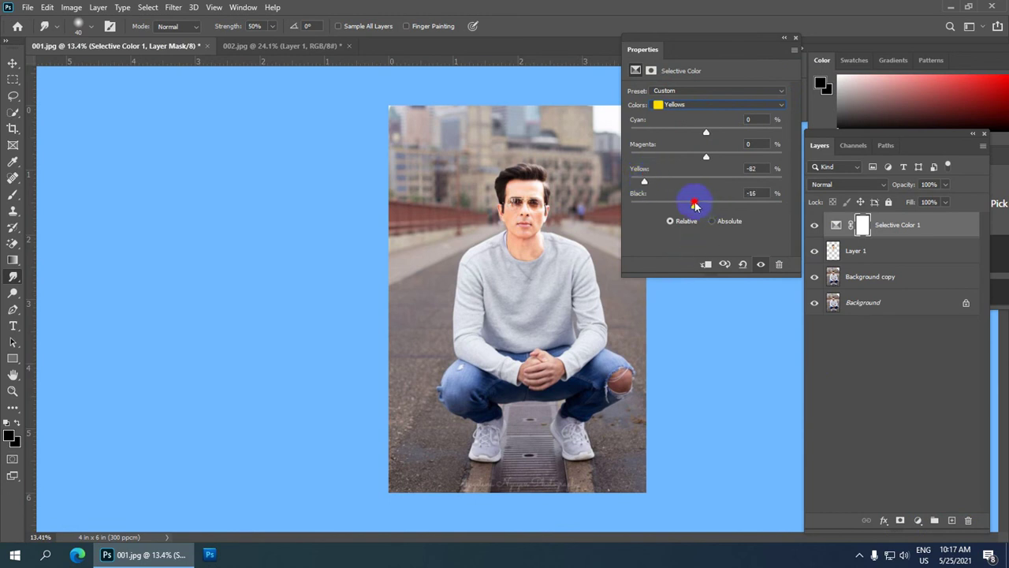
pyautogui.moveTo(699, 203); pyautogui.dragTo(690, 204)
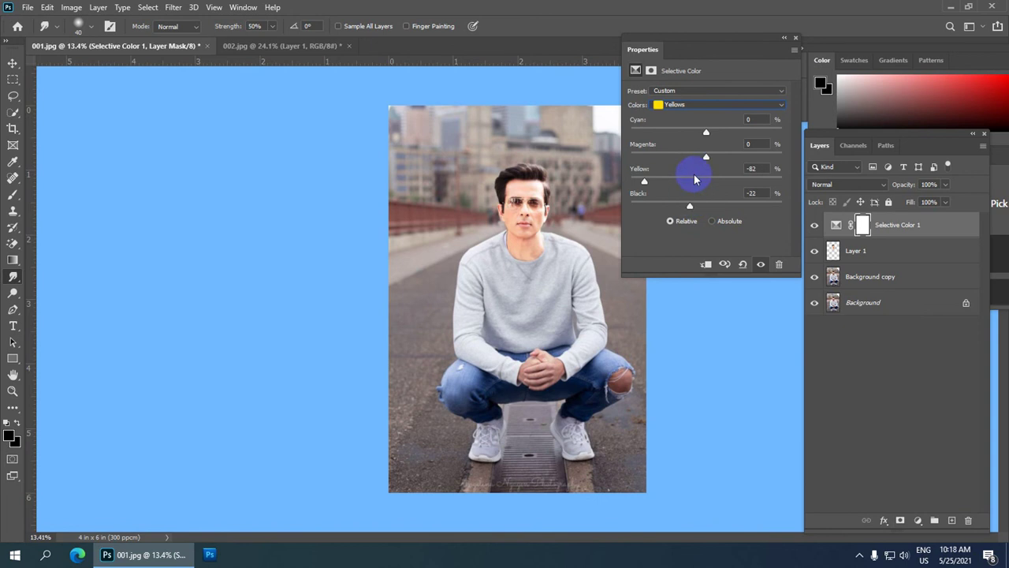
pyautogui.click(643, 182)
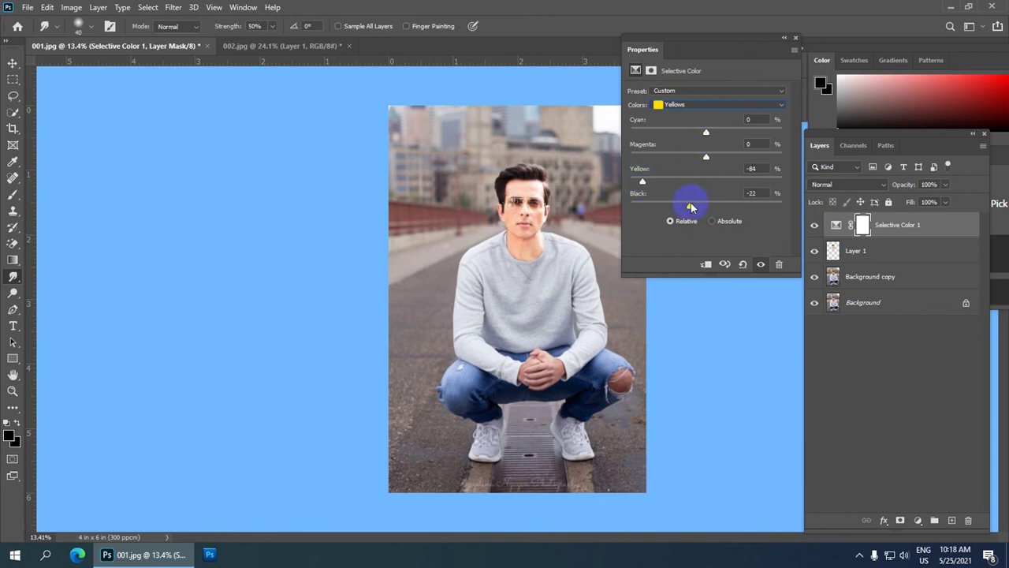
pyautogui.moveTo(702, 205); pyautogui.dragTo(718, 203)
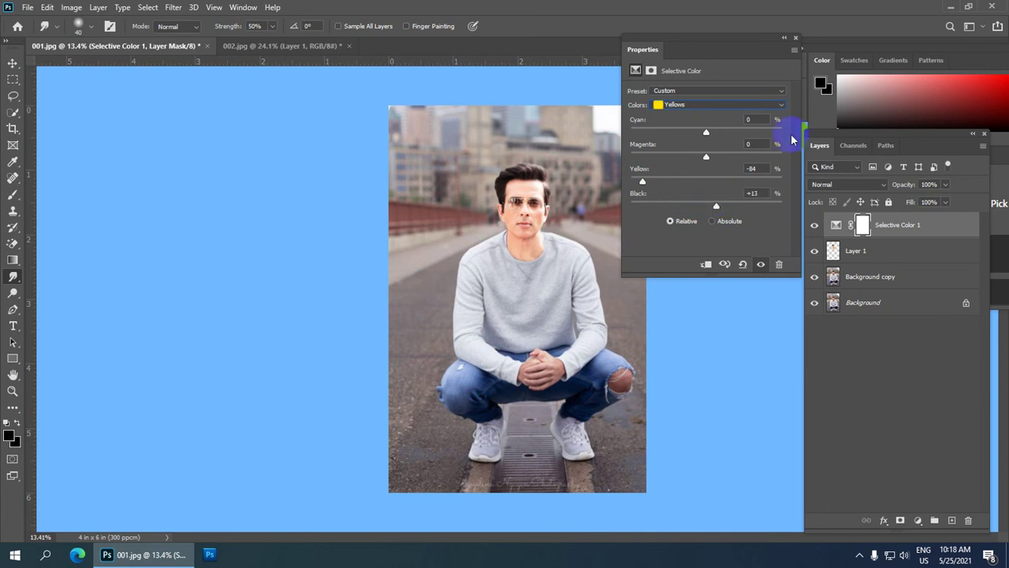
pyautogui.click(798, 37)
# - Smudge the neck edges on Layer 1 against the collar, covering the gap on the left side below the jaw
pyautogui.scroll(4, 473, 279)
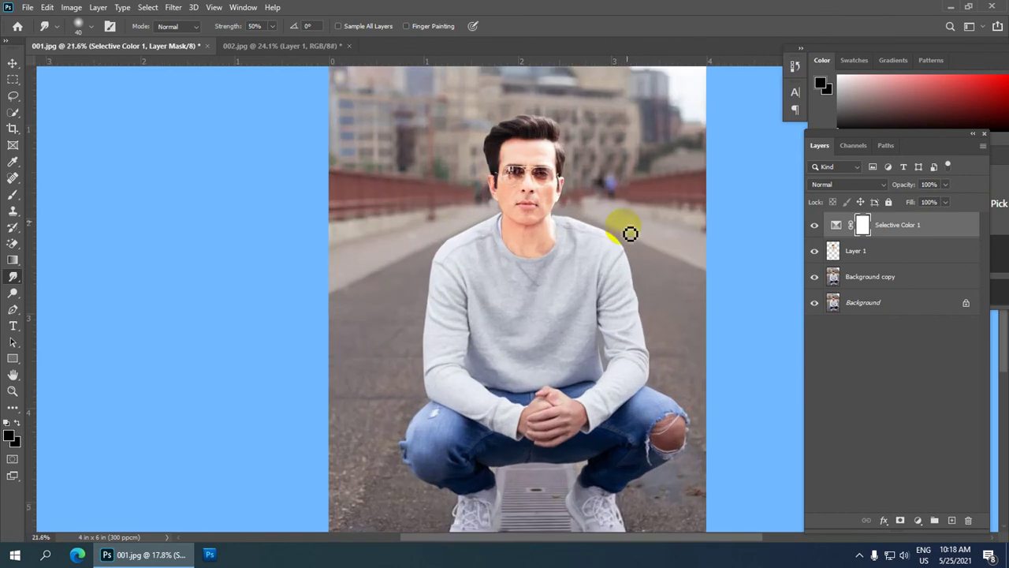
pyautogui.scroll(5, 491, 333)
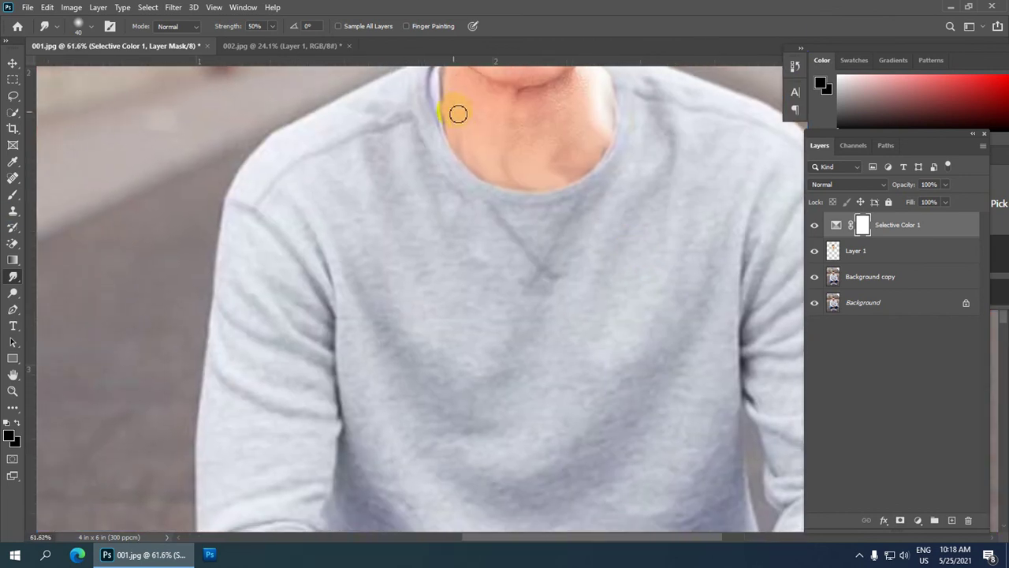
pyautogui.moveTo(458, 115)
pyautogui.mouseDown()
pyautogui.moveTo(451, 103)
pyautogui.moveTo(447, 120)
pyautogui.mouseUp()
pyautogui.click(877, 249)
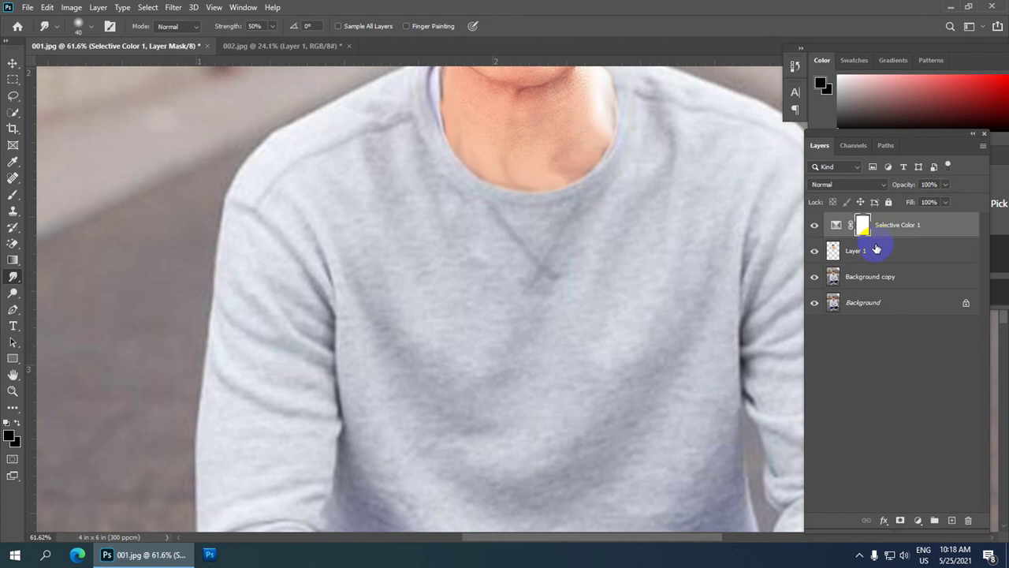
pyautogui.scroll(1, 441, 114)
pyautogui.moveTo(441, 115)
pyautogui.mouseDown()
pyautogui.moveTo(485, 187)
pyautogui.moveTo(499, 196)
pyautogui.moveTo(516, 183)
pyautogui.moveTo(539, 204)
pyautogui.moveTo(583, 203)
pyautogui.moveTo(592, 183)
pyautogui.moveTo(625, 193)
pyautogui.moveTo(643, 152)
pyautogui.mouseUp()
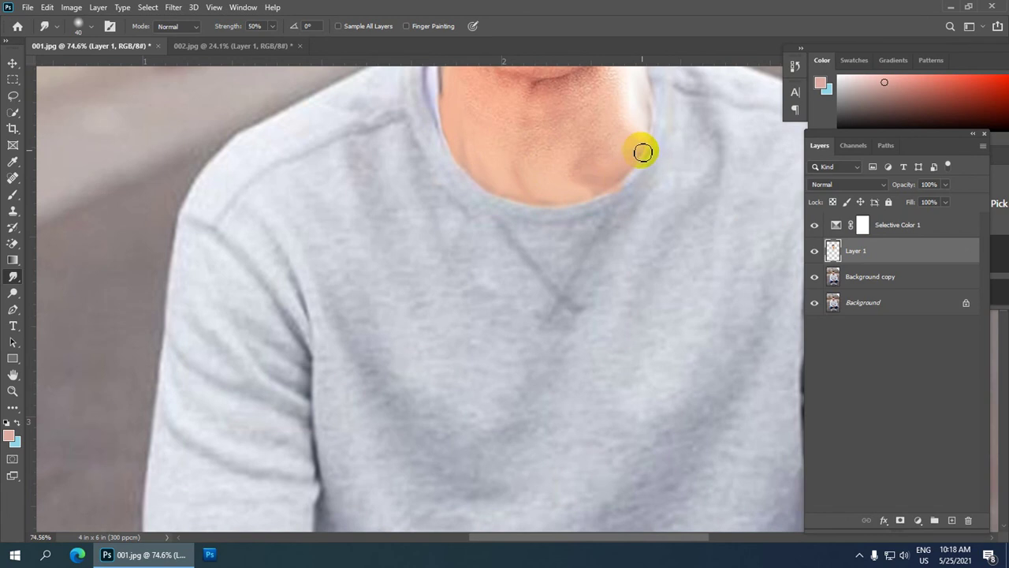
pyautogui.scroll(5, 643, 152)
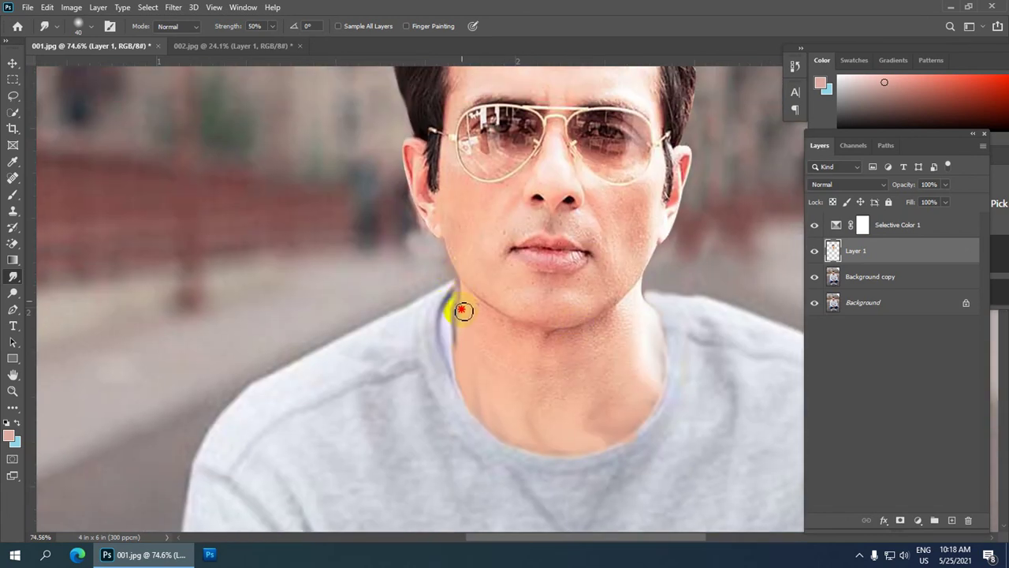
pyautogui.moveTo(455, 316); pyautogui.dragTo(453, 336)
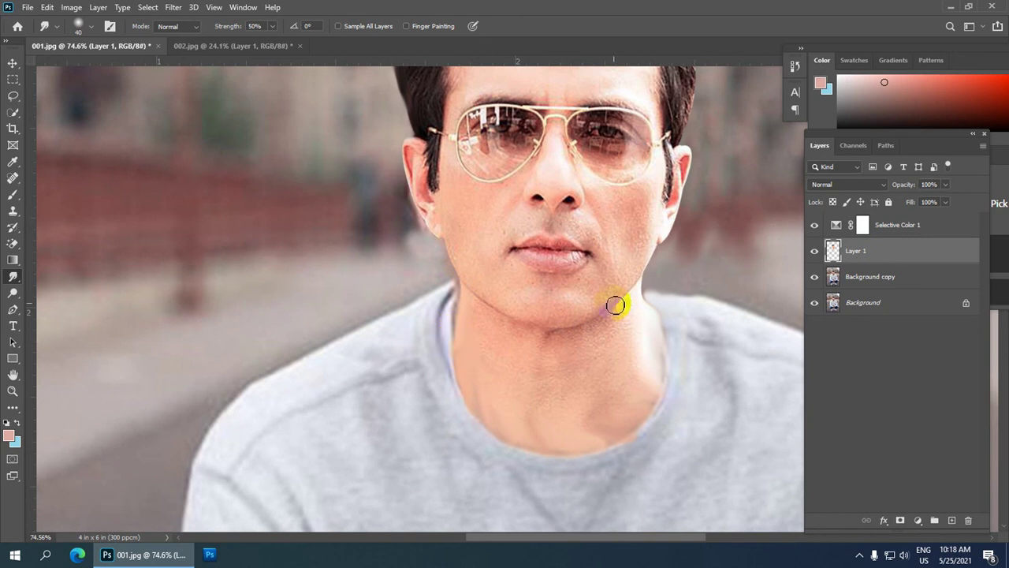
pyautogui.scroll(-6, 596, 221)
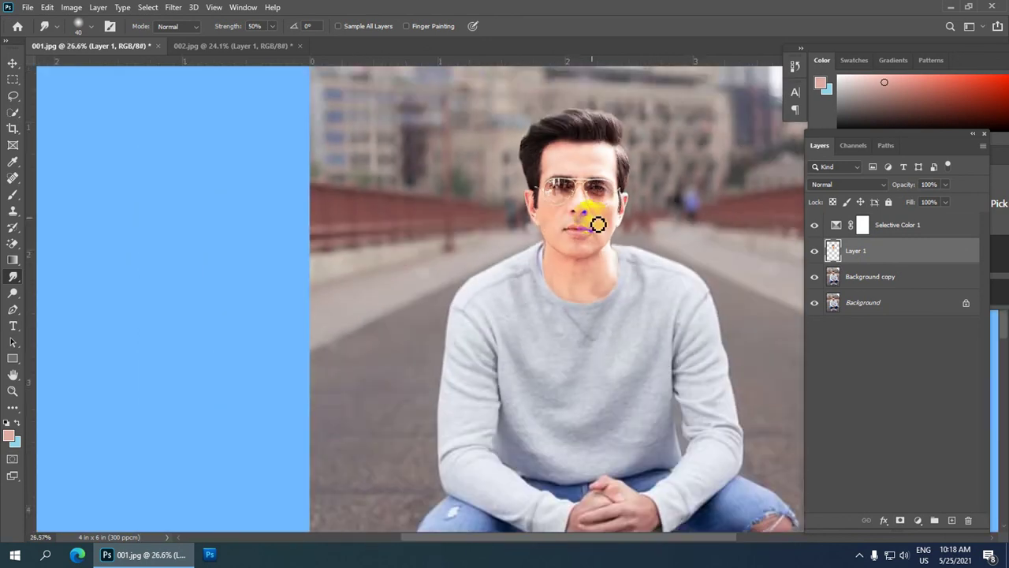
pyautogui.scroll(-2, 597, 214)
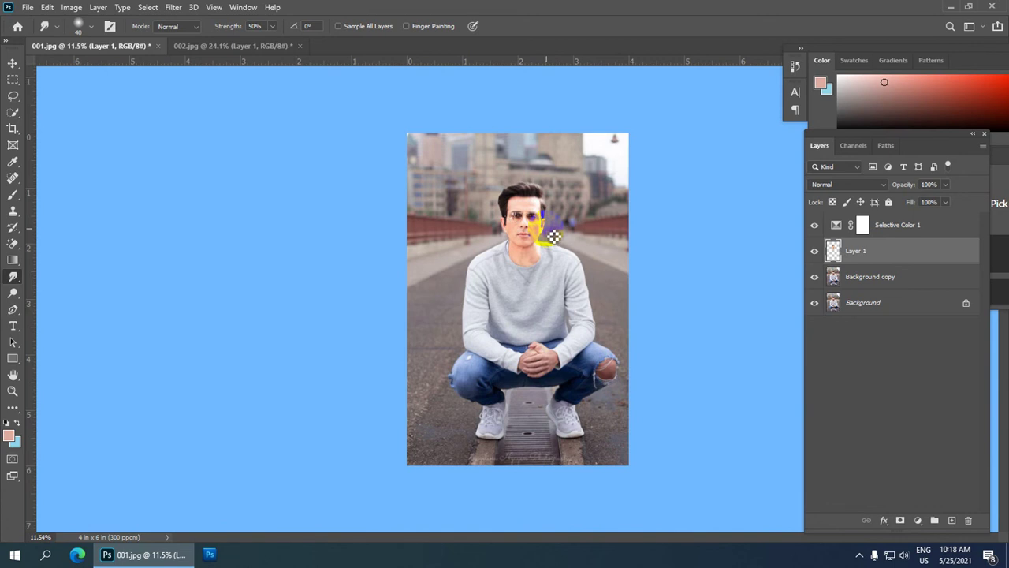
pyautogui.moveTo(554, 236)
pyautogui.mouseDown()
pyautogui.moveTo(507, 250)
pyautogui.moveTo(556, 250)
pyautogui.mouseUp()
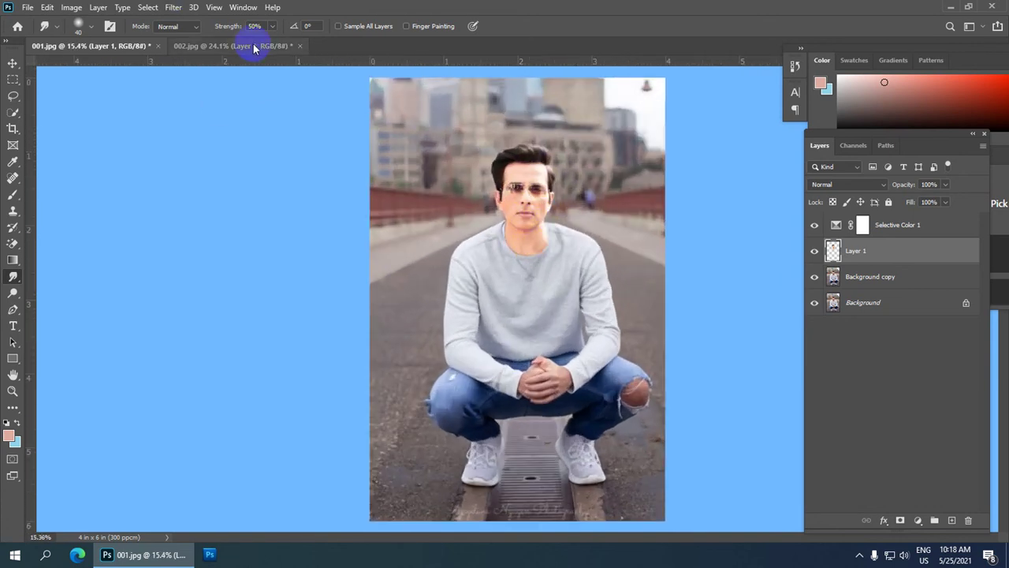
pyautogui.scroll(-2, 570, 267)
pyautogui.scroll(3, 552, 276)
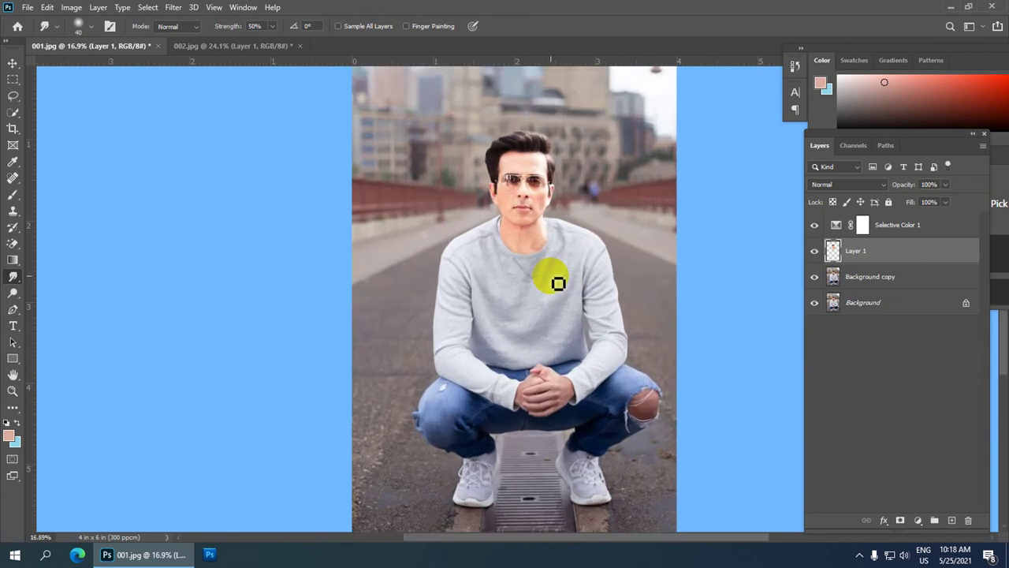
pyautogui.scroll(1, 558, 284)
# - Save a JPEG copy of the composite to the computer's Desktop as 006-Boy with Maximum quality 12
pyautogui.click(26, 7)
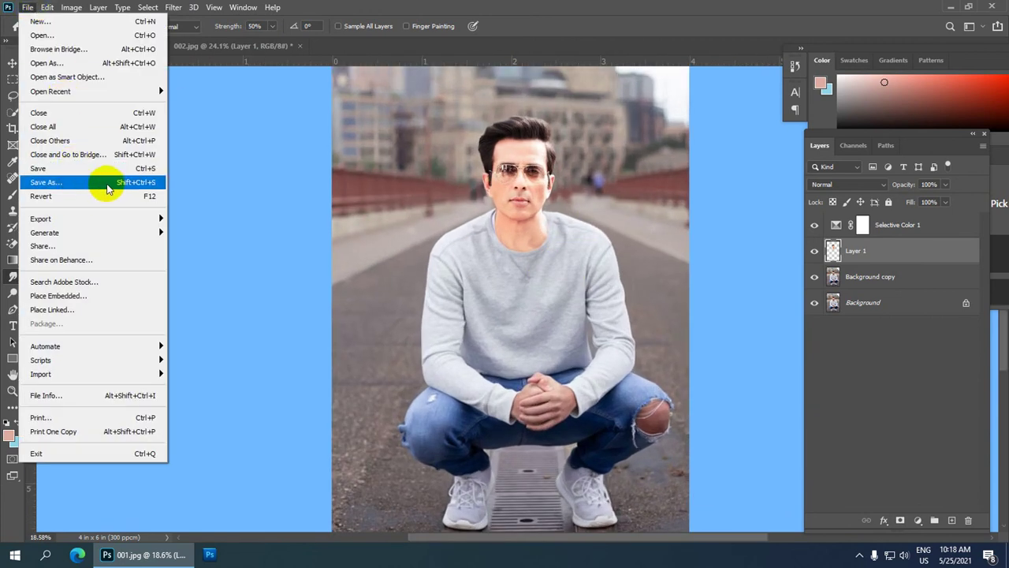
pyautogui.click(108, 187)
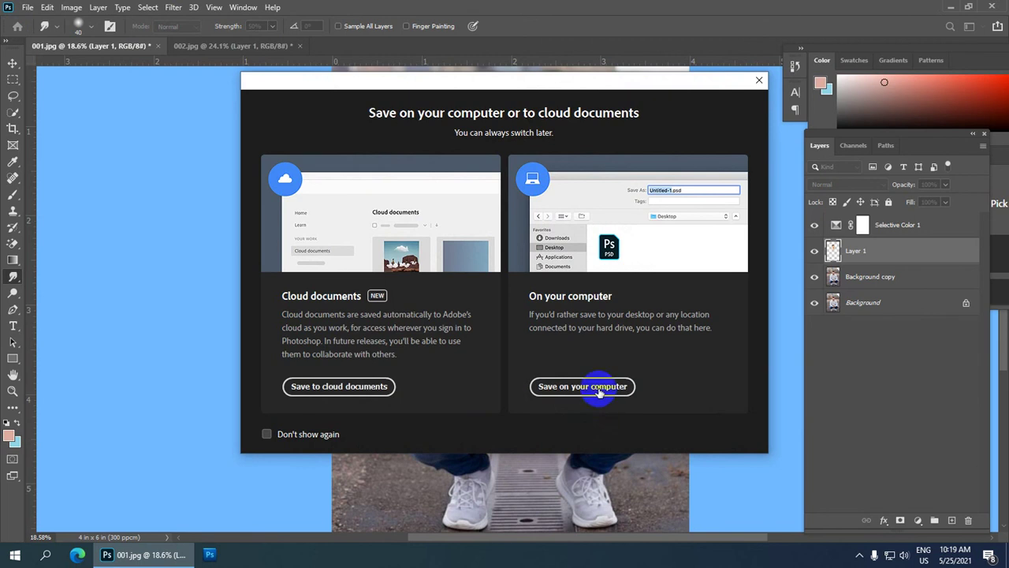
pyautogui.click(597, 390)
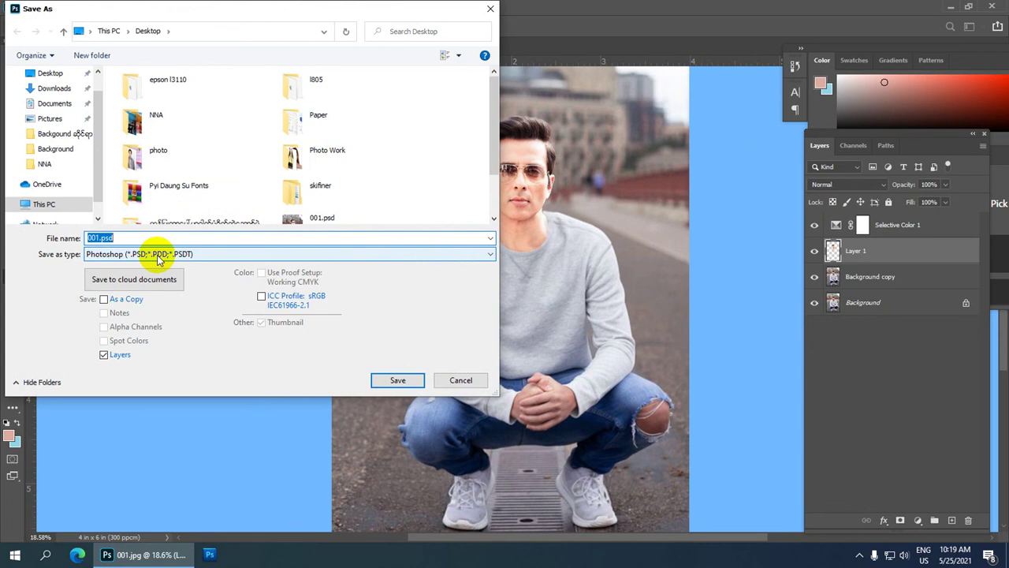
pyautogui.click(157, 258)
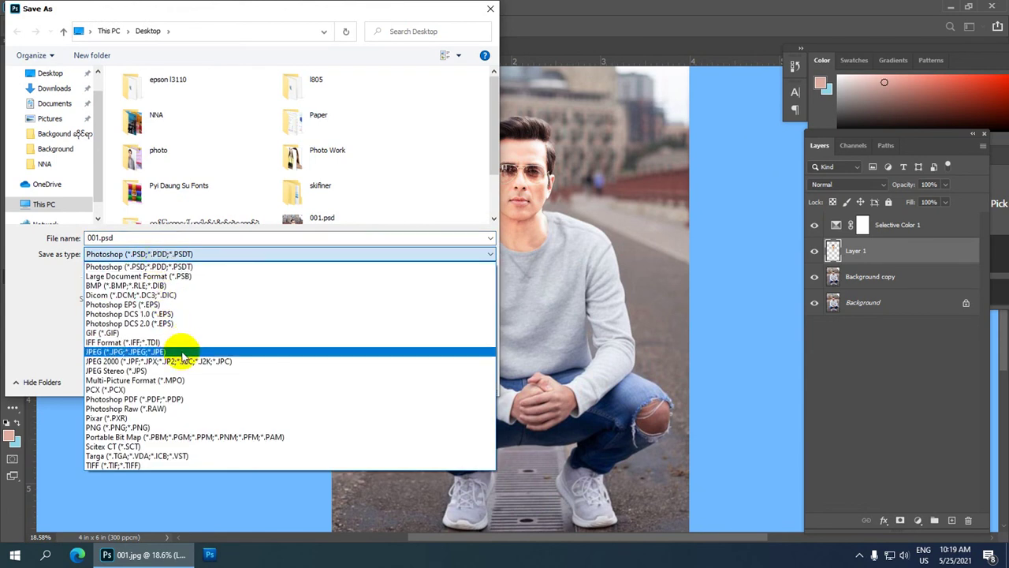
pyautogui.click(181, 354)
pyautogui.doubleClick(132, 237)
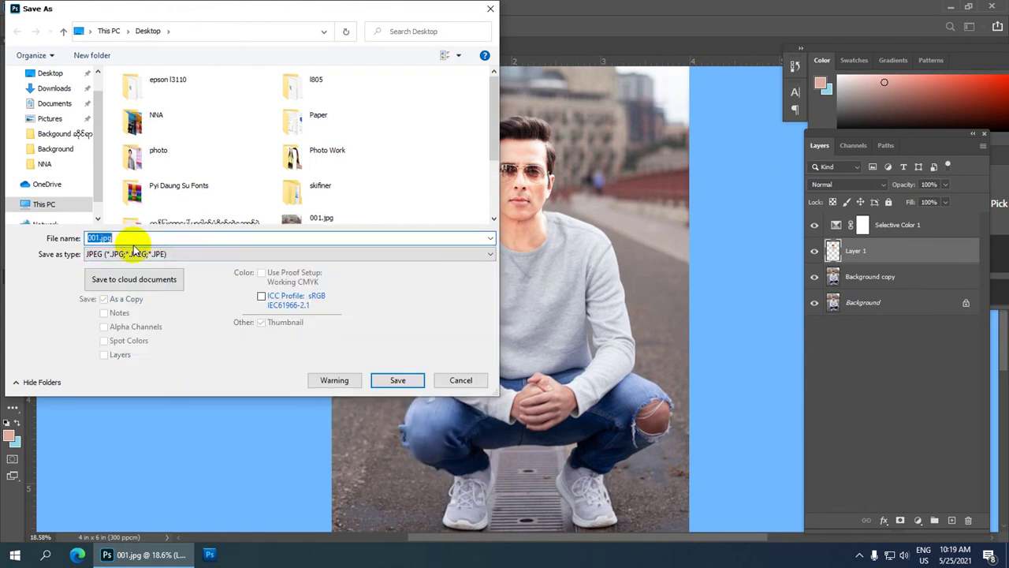
pyautogui.write('00')
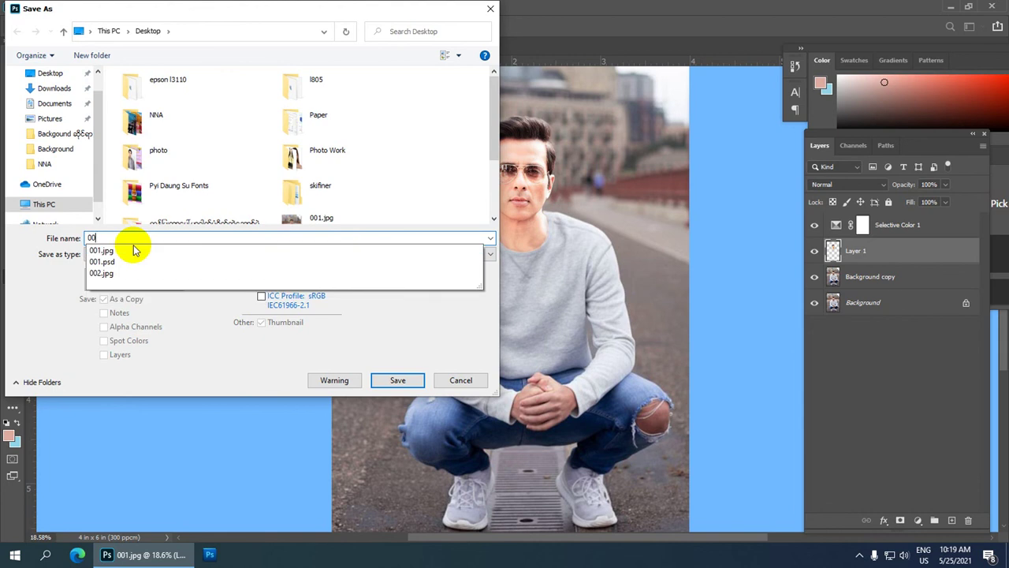
pyautogui.write('6-Boy')
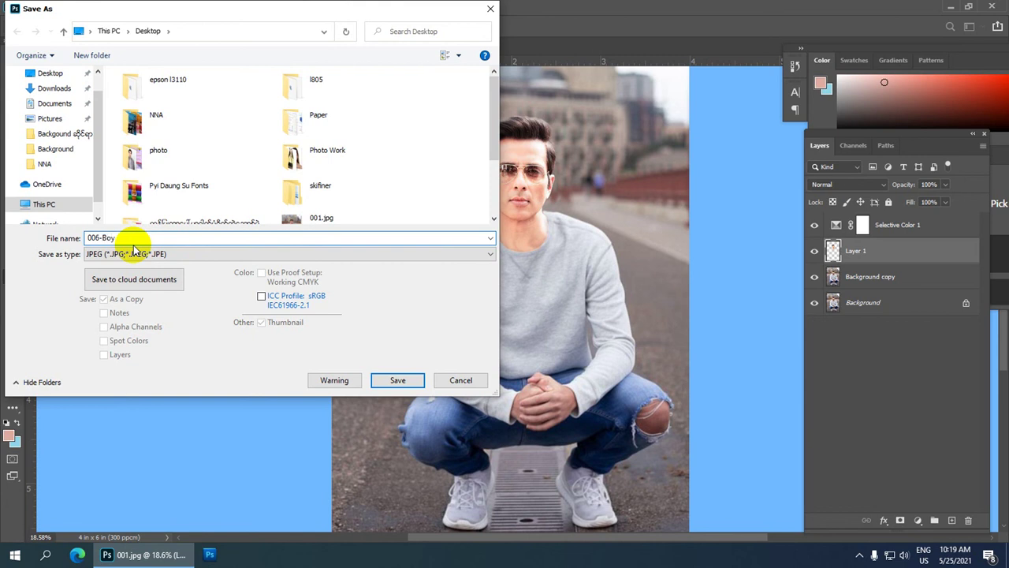
pyautogui.click(398, 380)
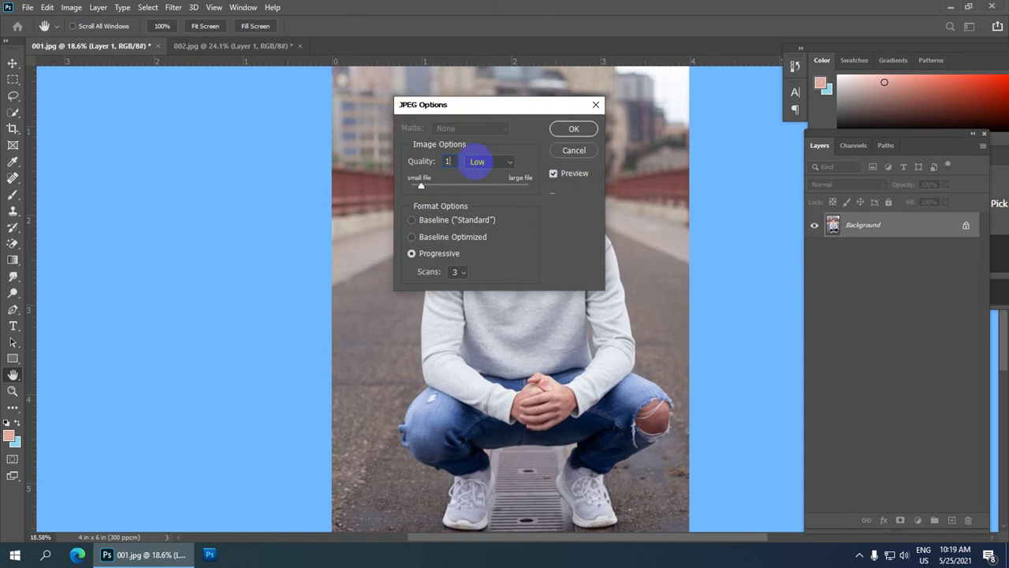
pyautogui.click(574, 129)
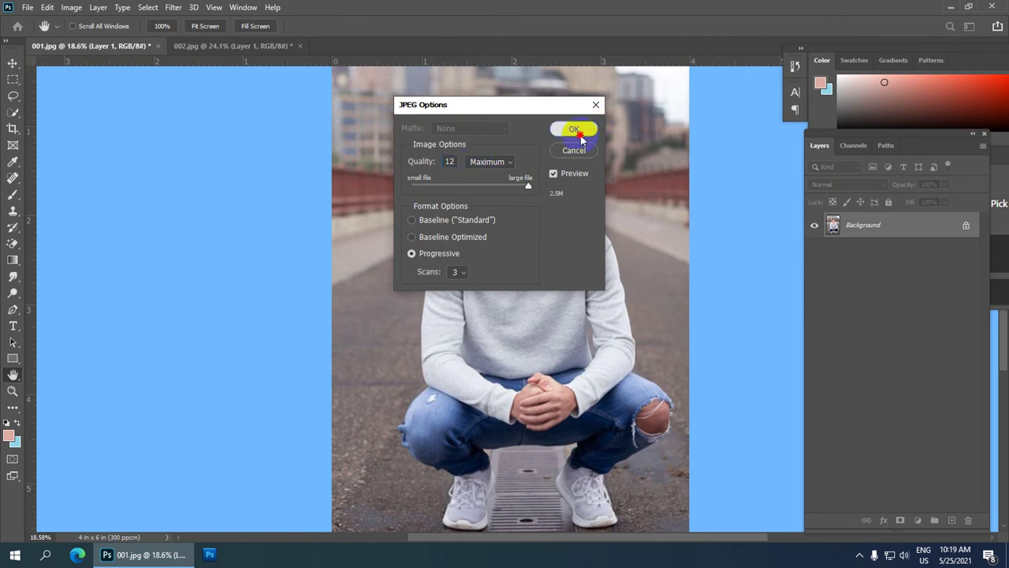
# - Examine the finished composite as a whole and up close, checking how the head, neck and collar blend
pyautogui.scroll(-3, 556, 246)
pyautogui.scroll(1, 548, 254)
pyautogui.scroll(-3, 540, 261)
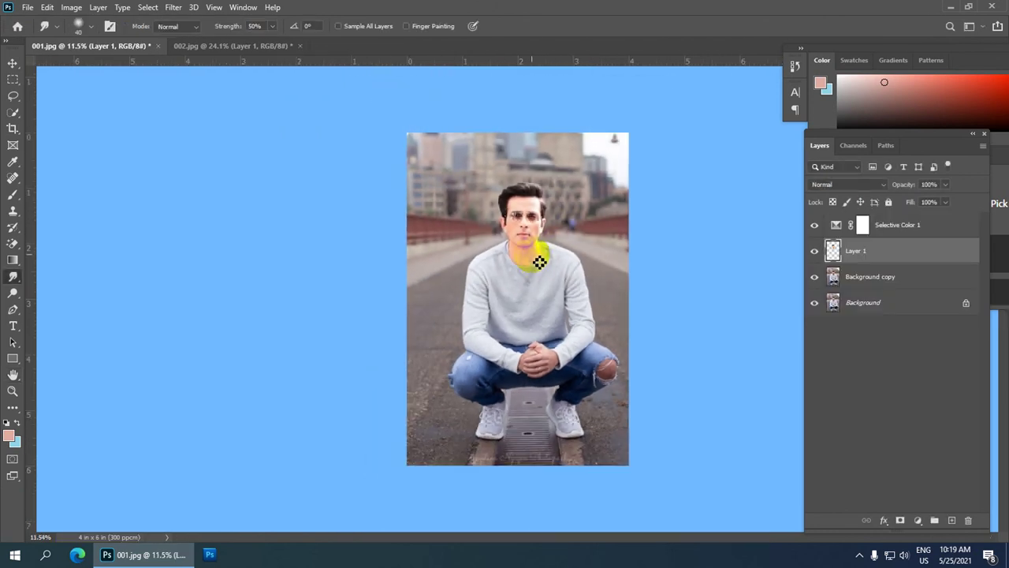
pyautogui.scroll(2, 539, 262)
pyautogui.scroll(2, 539, 262)
pyautogui.scroll(-1, 540, 262)
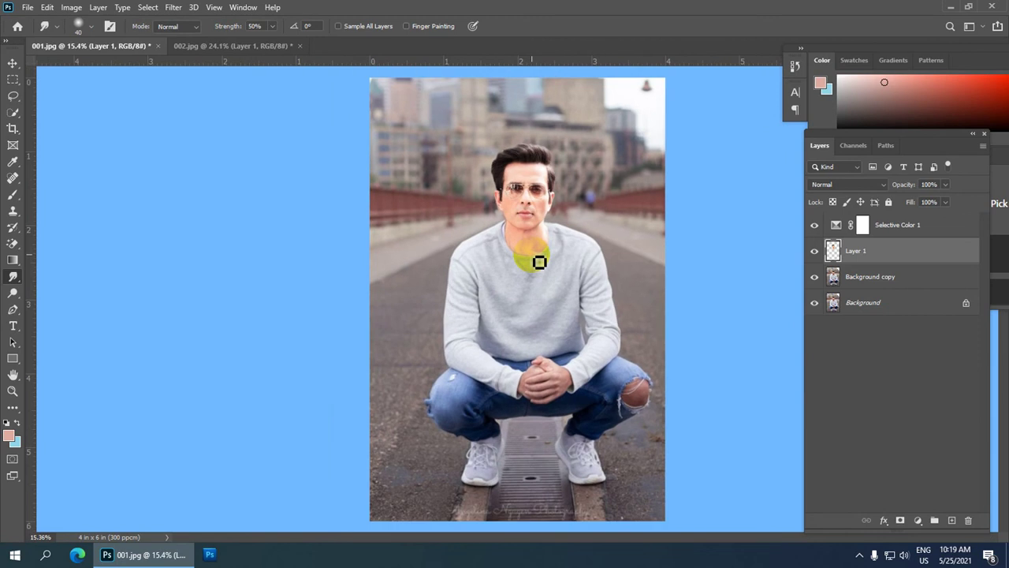
pyautogui.scroll(2, 539, 262)
pyautogui.scroll(-2, 539, 262)
pyautogui.scroll(-1, 539, 261)
pyautogui.scroll(3, 542, 259)
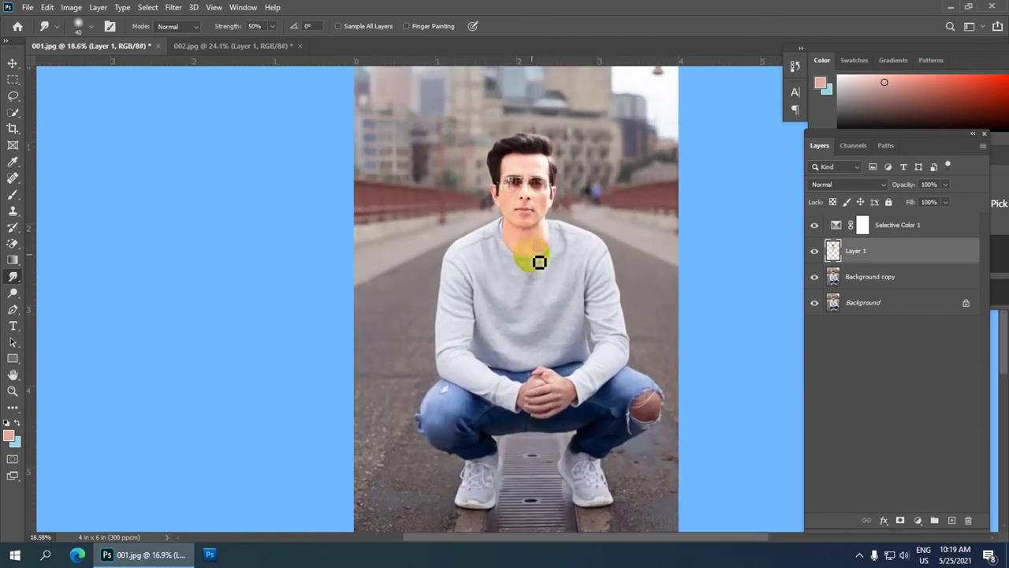
pyautogui.scroll(1, 549, 229)
pyautogui.scroll(-3, 549, 229)
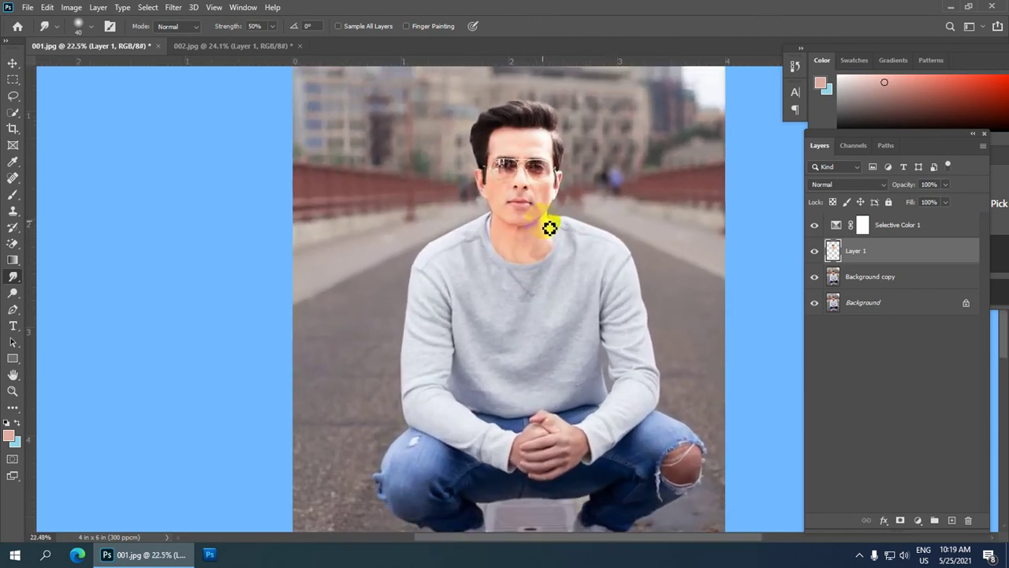
pyautogui.scroll(-1, 549, 228)
pyautogui.scroll(6, 547, 229)
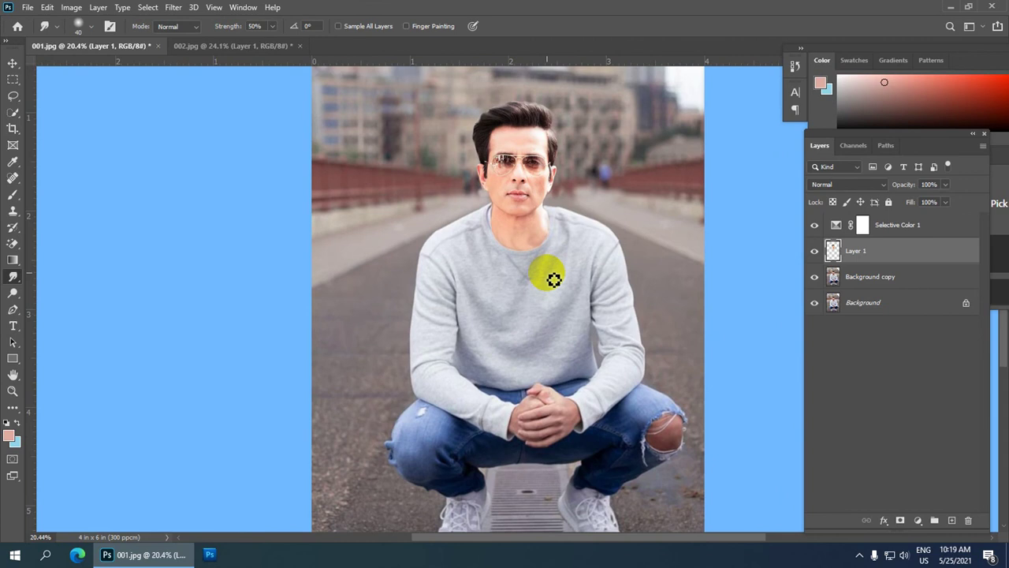
pyautogui.scroll(-1, 541, 255)
pyautogui.scroll(4, 541, 295)
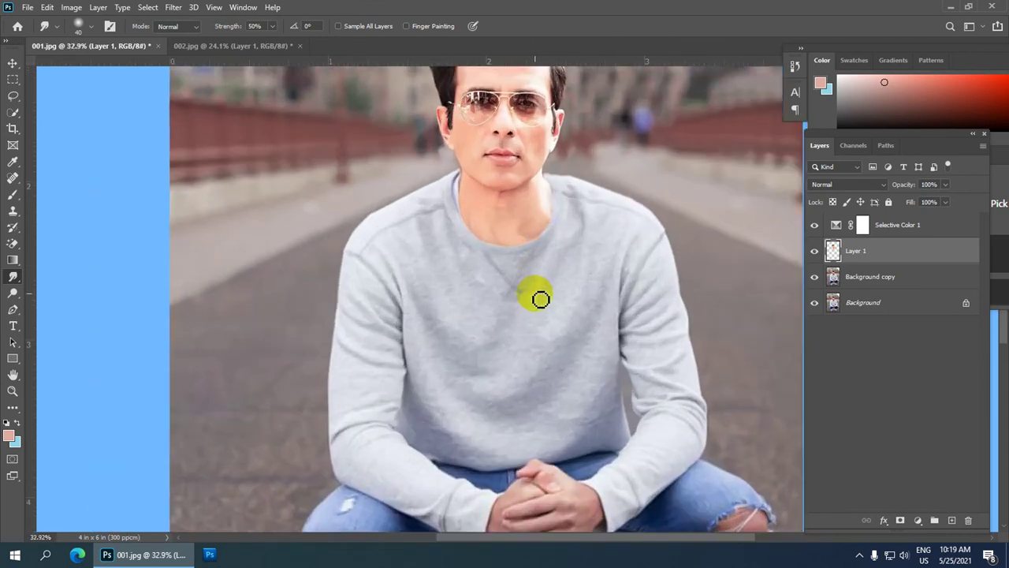
pyautogui.scroll(-3, 515, 271)
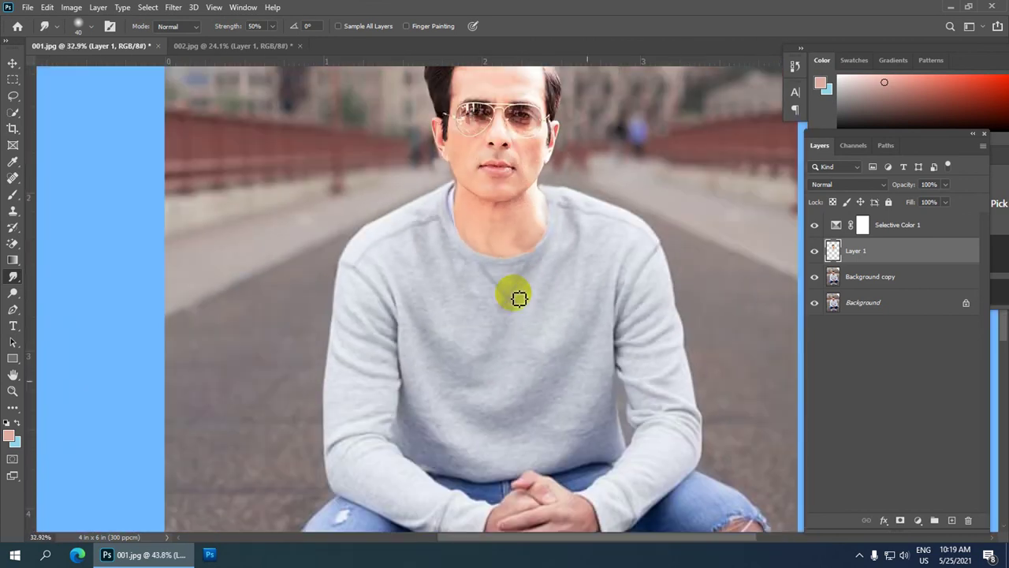